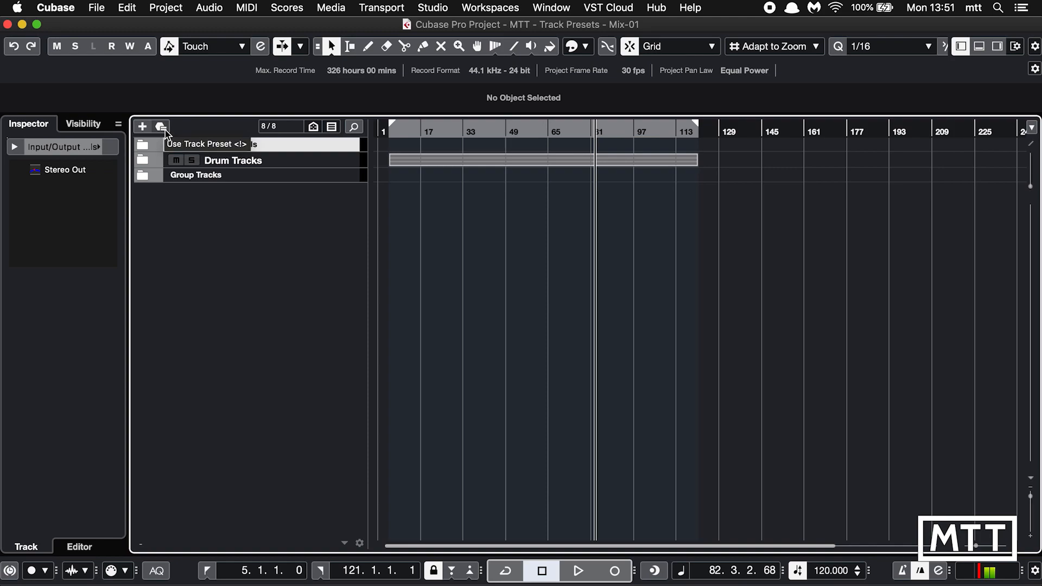
left_click(172, 11)
mouse_move(179, 25)
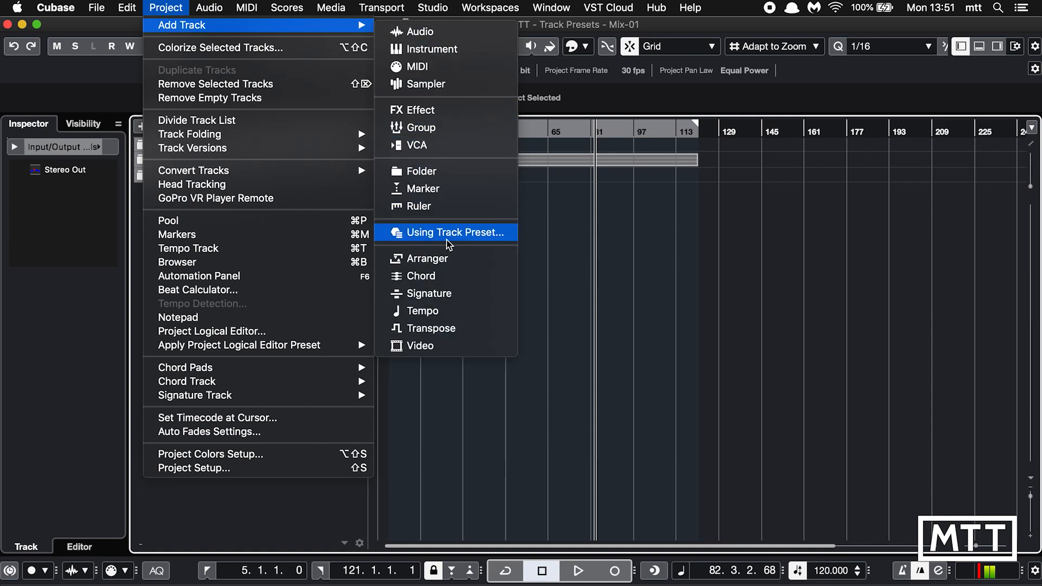
left_click(307, 516)
right_click(246, 304)
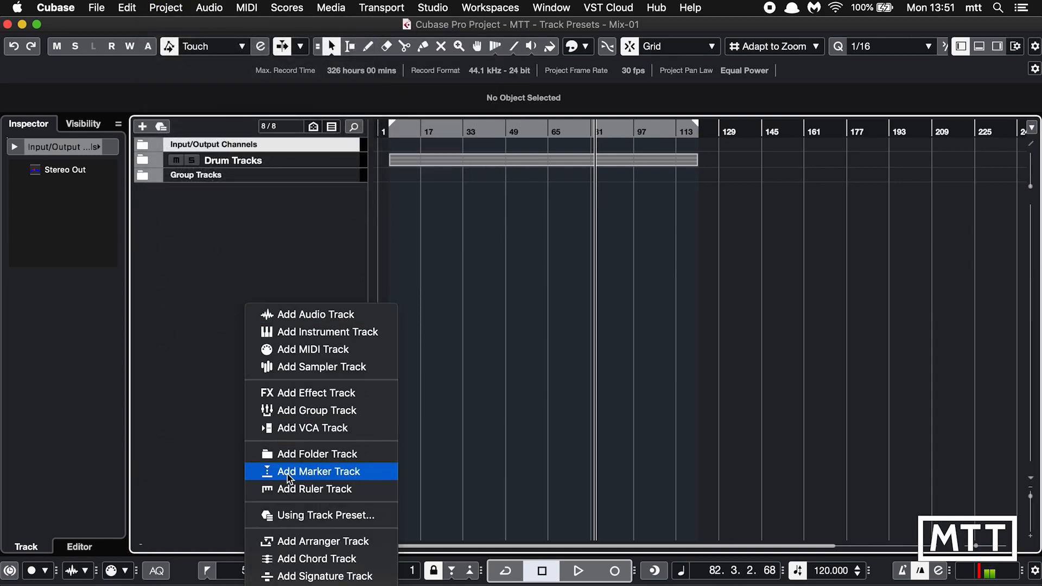
left_click(174, 371)
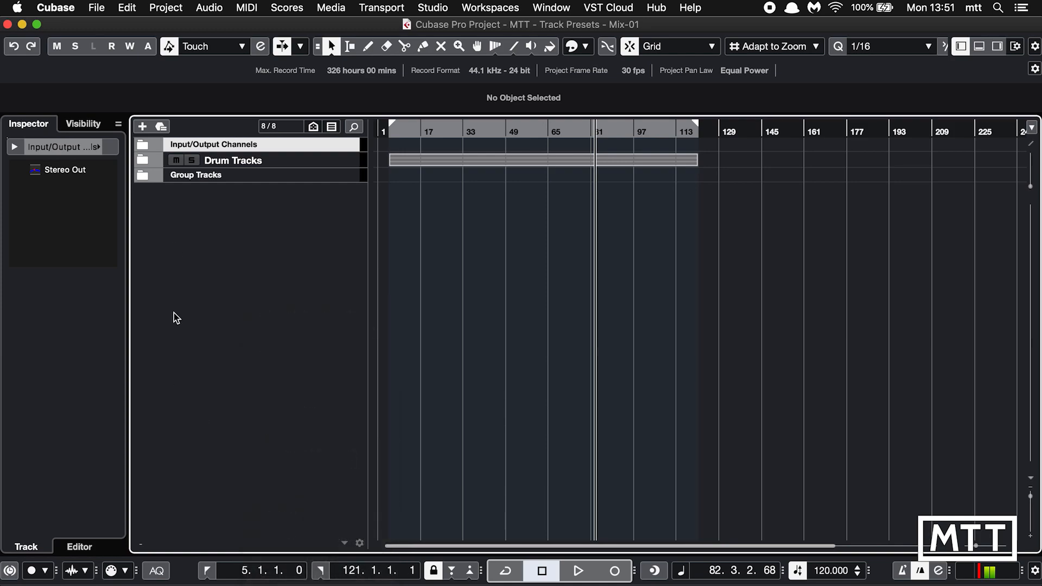
Step: Open the track preset chooser and review the presets of each media type in turn, from TrackPreset Audio through VstPreset, then clear the filter
left_click(161, 126)
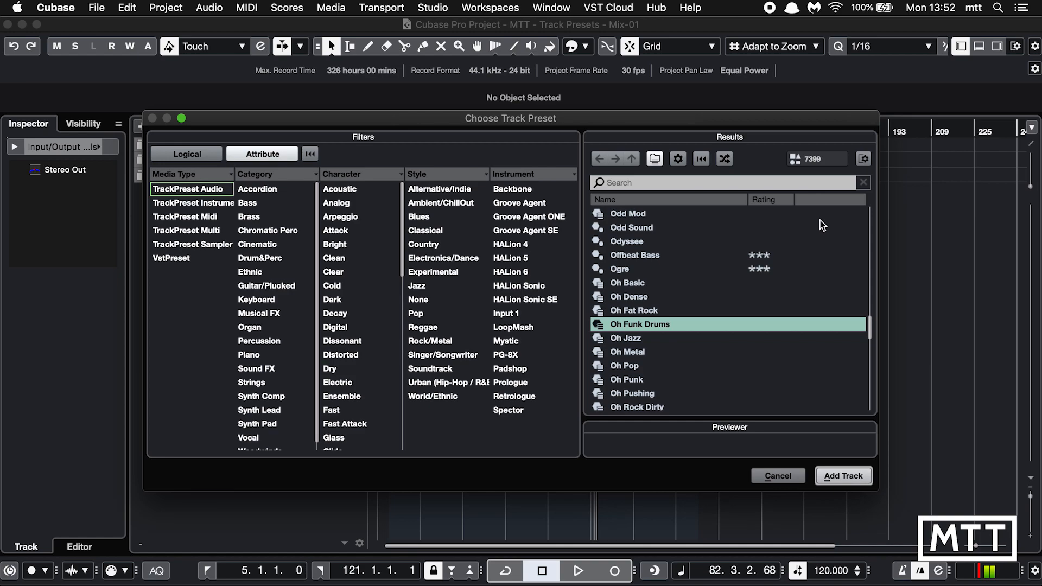
left_click_drag(872, 332, 871, 204)
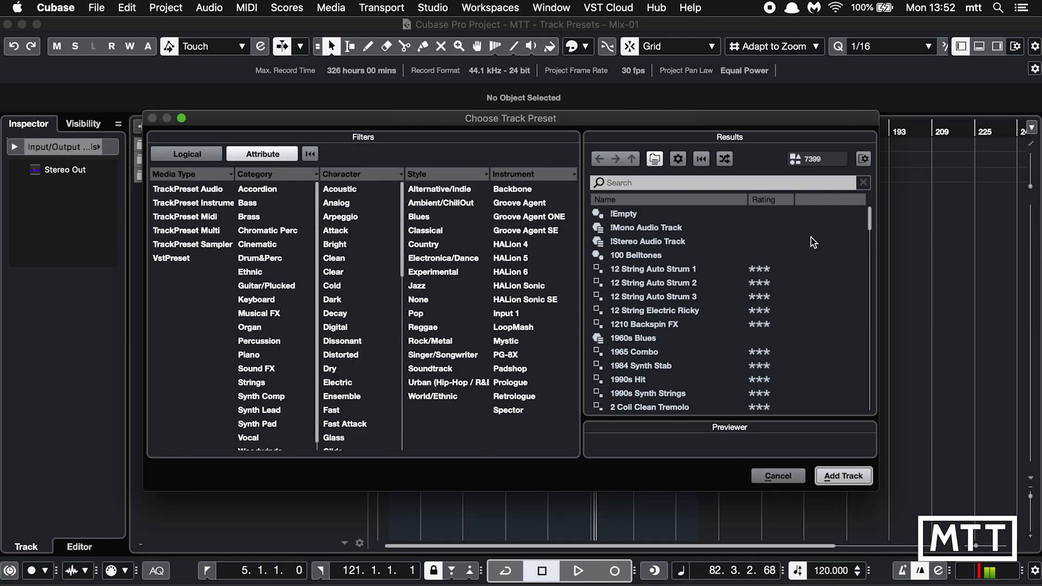
left_click(206, 190)
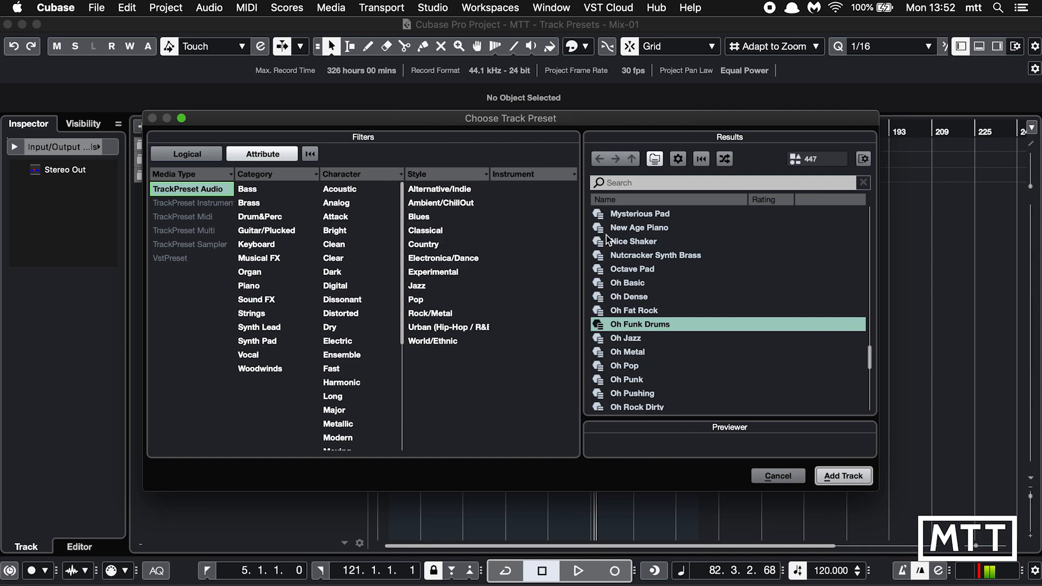
scroll(618, 330, "down", 4)
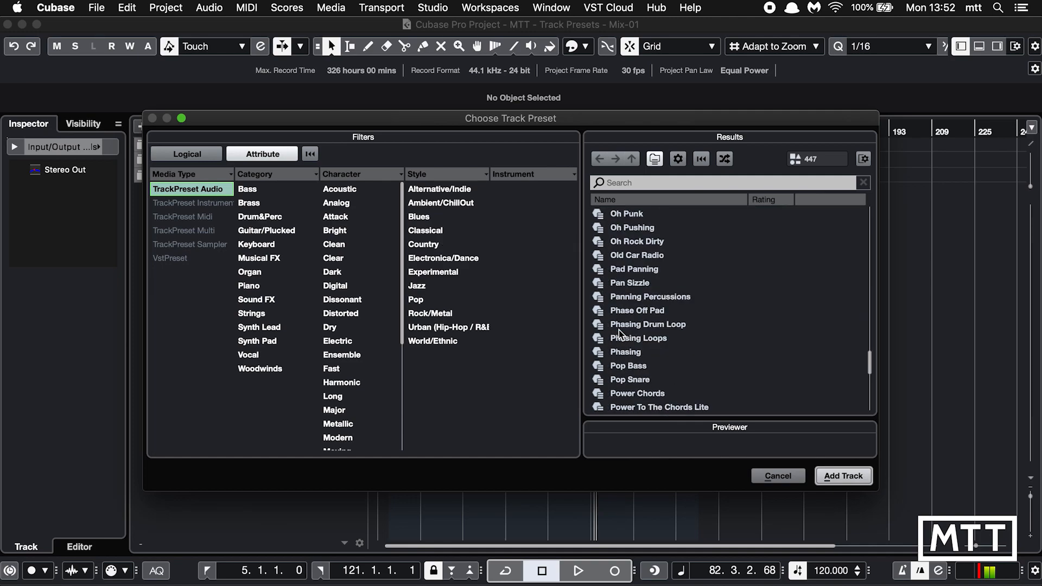
scroll(618, 330, "up", 5)
left_click(210, 202)
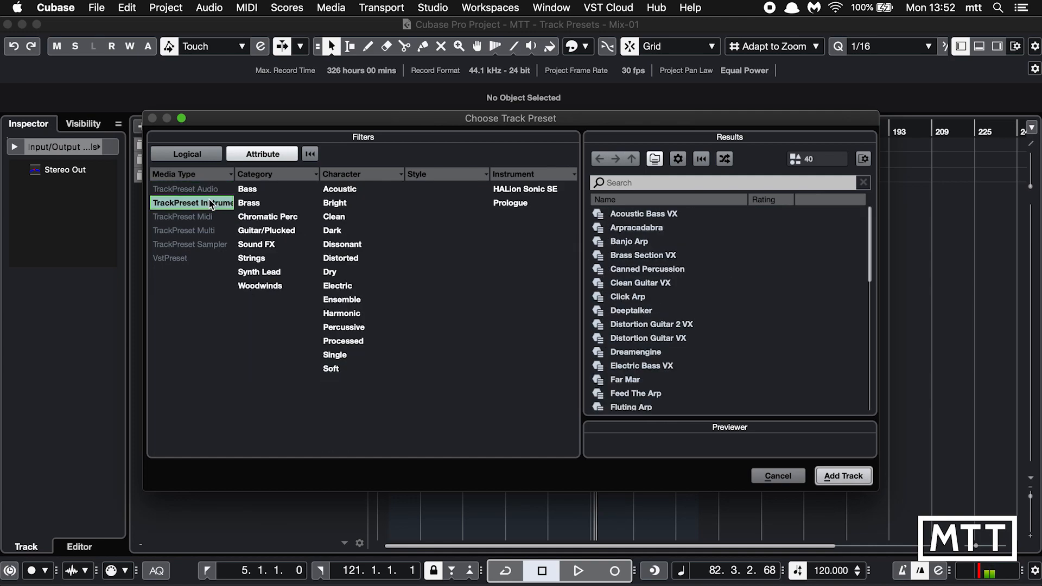
left_click(199, 217)
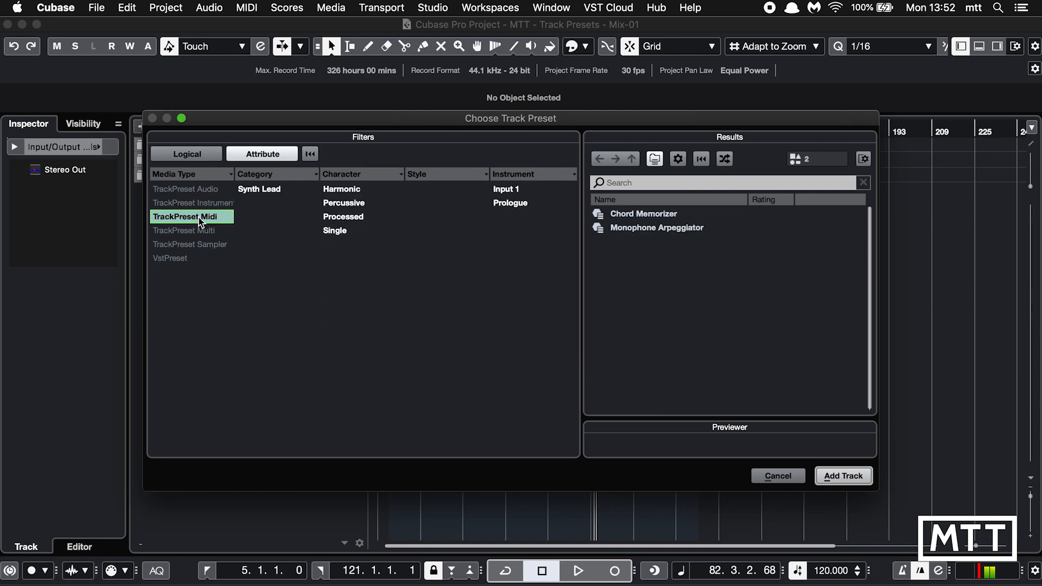
left_click(193, 232)
left_click(193, 244)
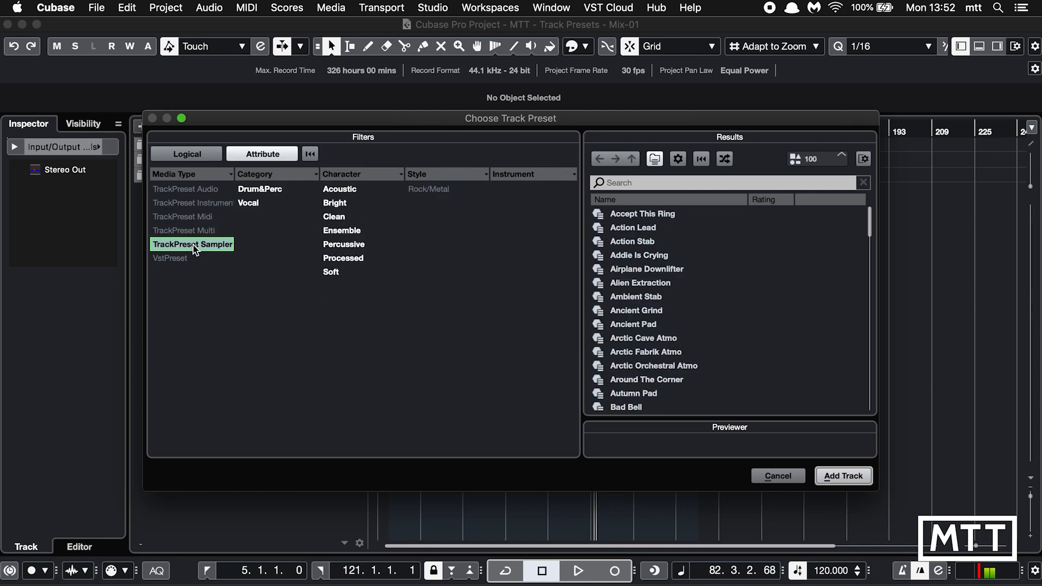
left_click(183, 260)
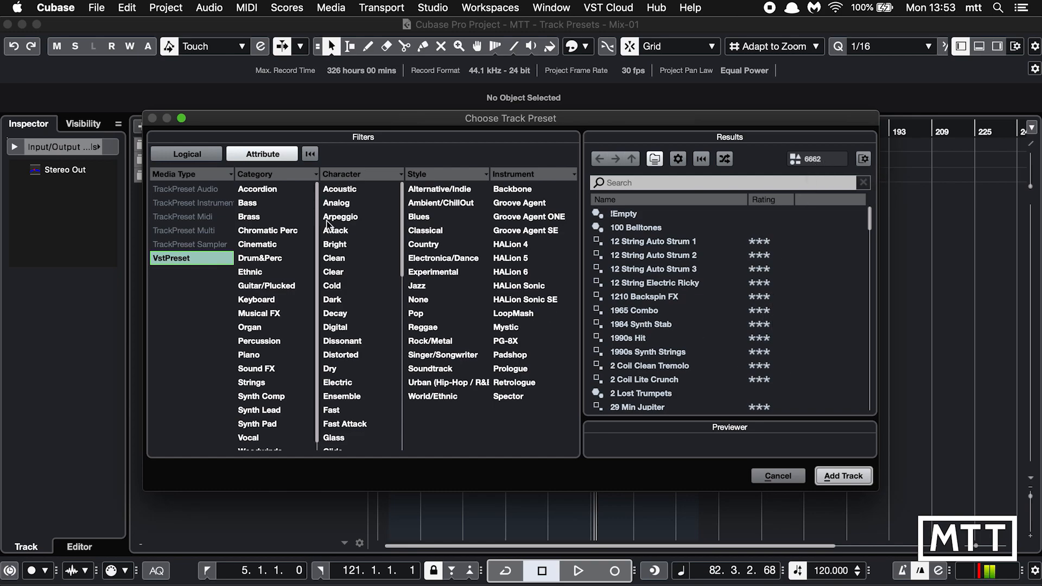
left_click(203, 260)
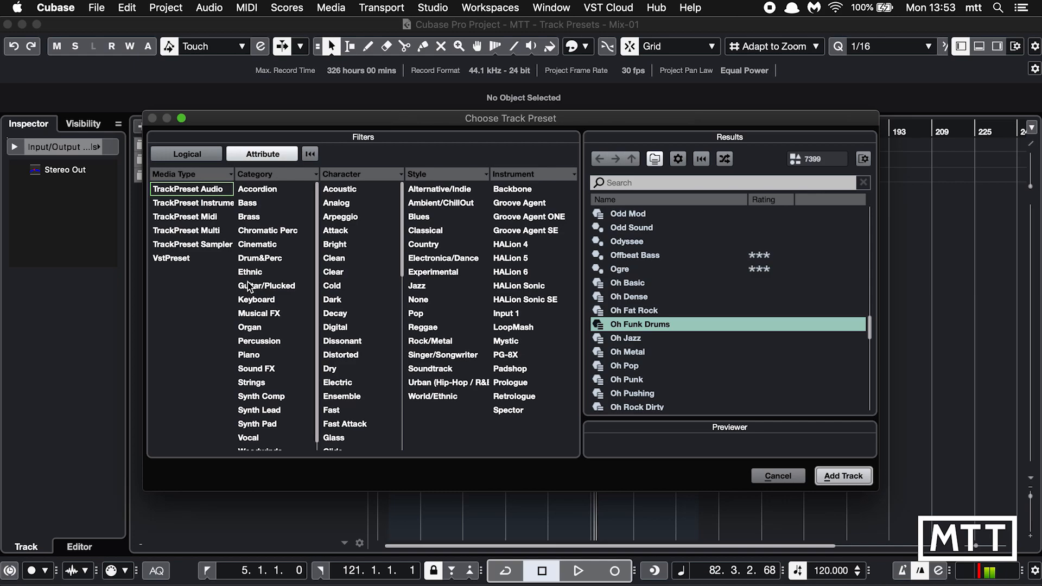
Step: Filter the presets by Drum&Perc category, Analog character and Retrologue instrument, and add a track from the Deep Kick Mod preset
left_click(261, 260)
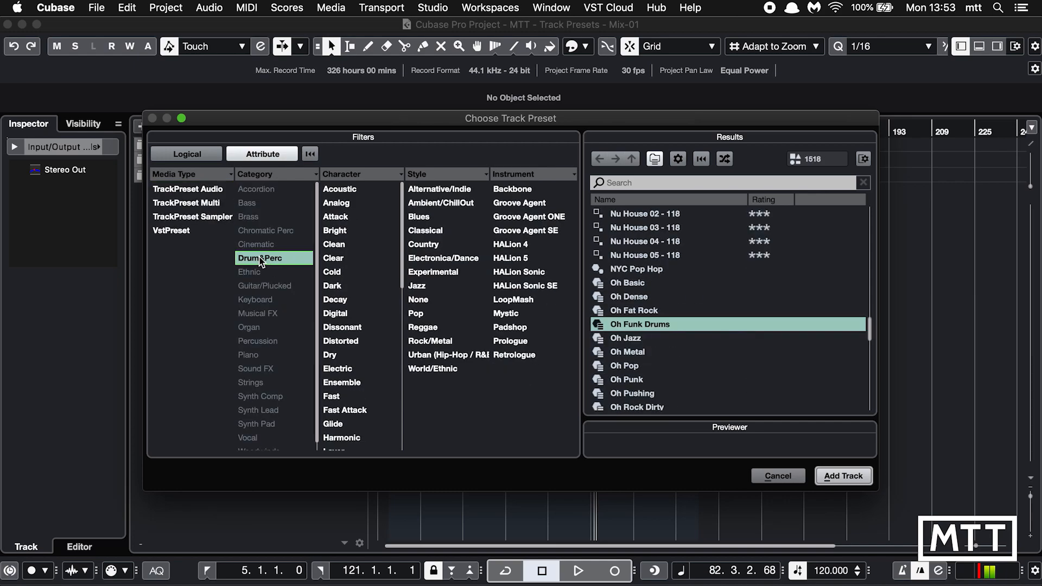
left_click(341, 204)
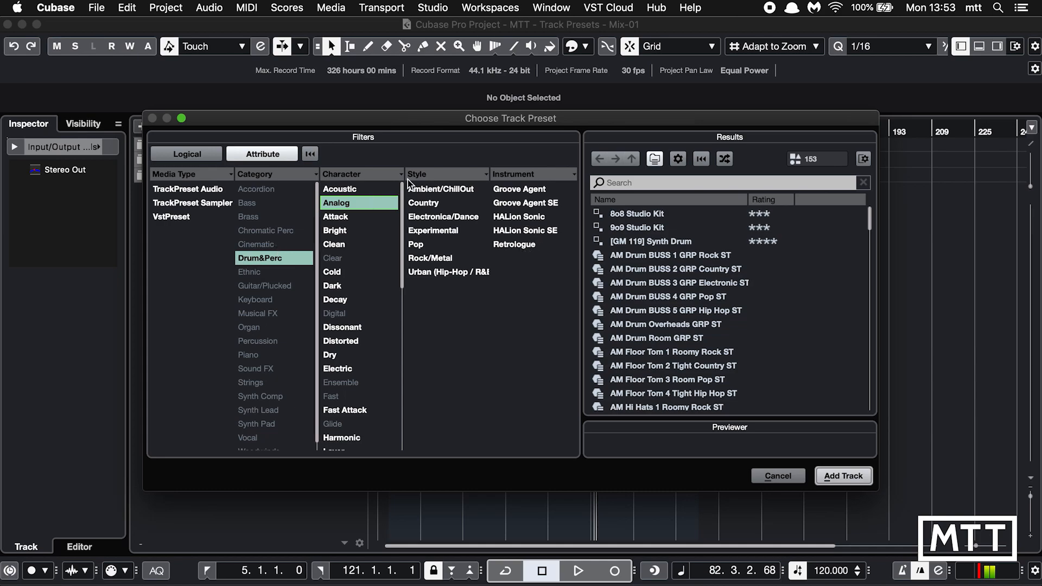
left_click(516, 245)
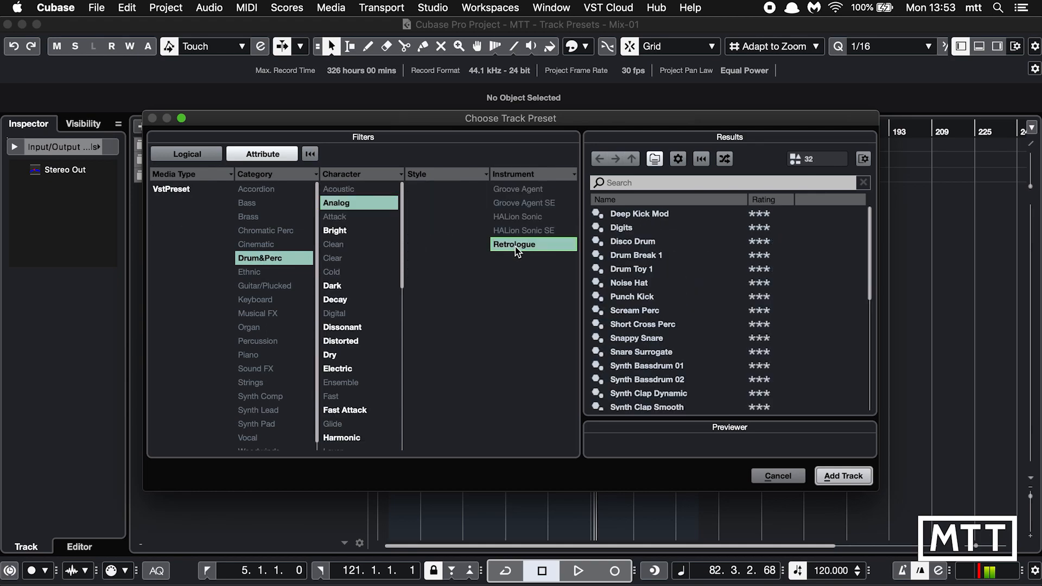
scroll(672, 316, "down", 1)
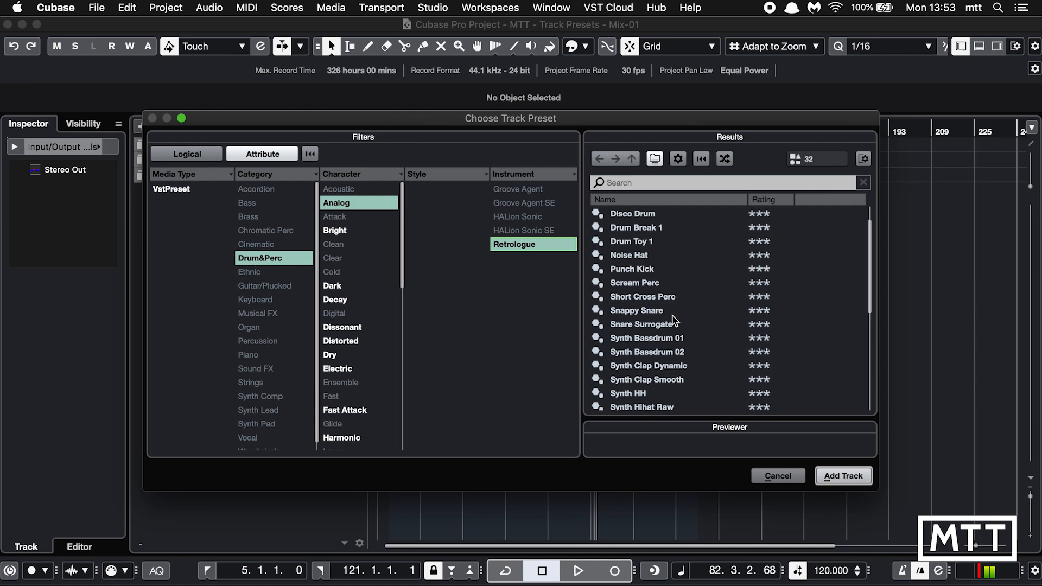
scroll(674, 320, "up", 1)
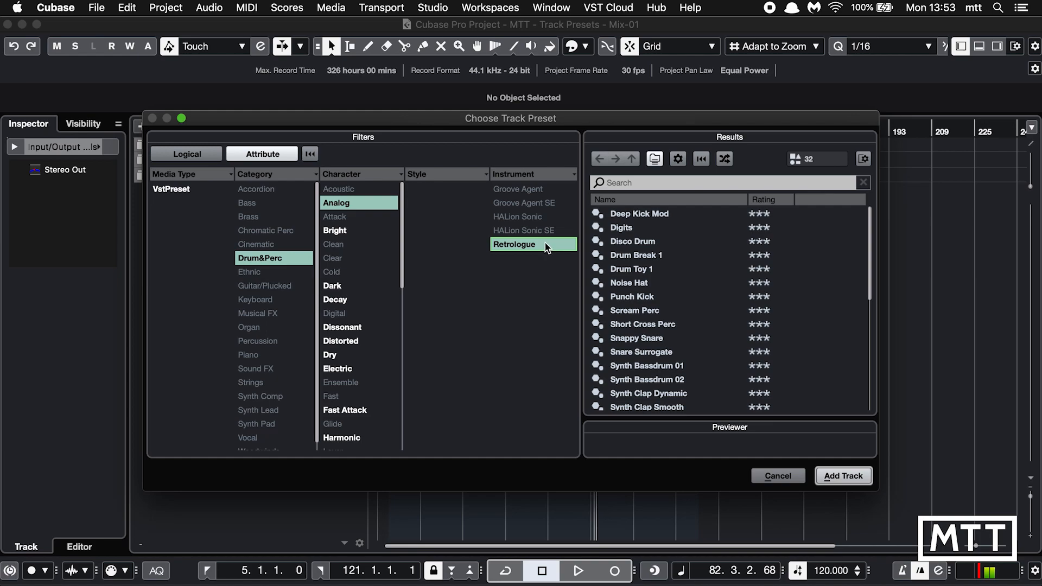
left_click(640, 214)
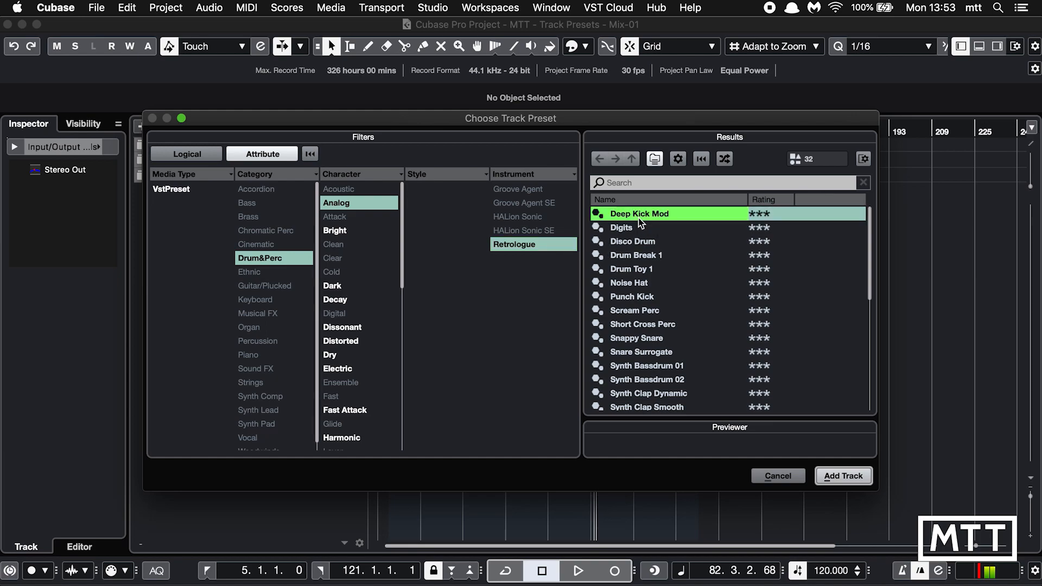
double_click(640, 215)
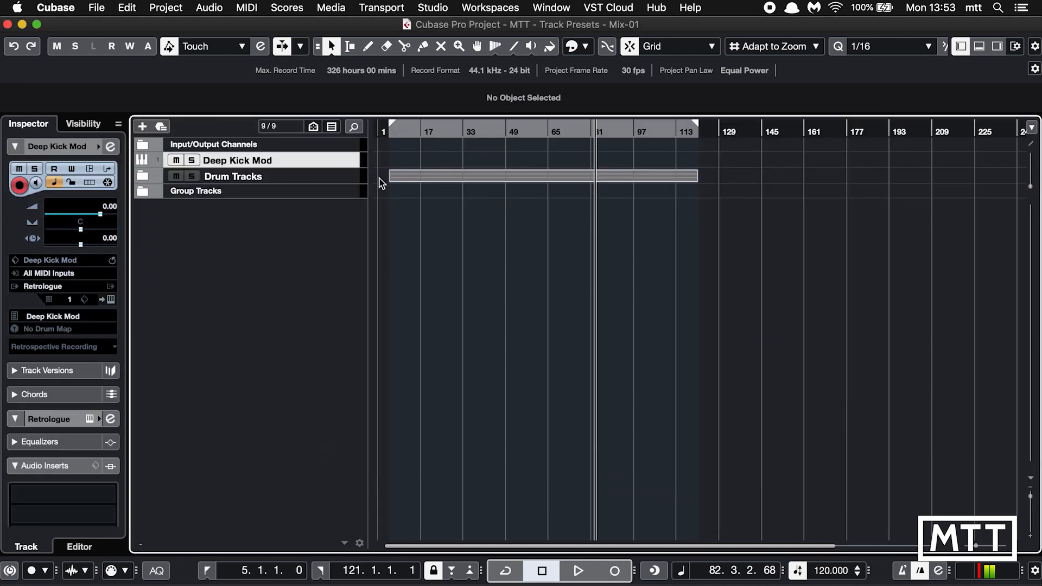
Step: Increase the Deep Kick Mod track's height in the track list and open its Retrologue instrument editor
left_click_drag(321, 167, 321, 212)
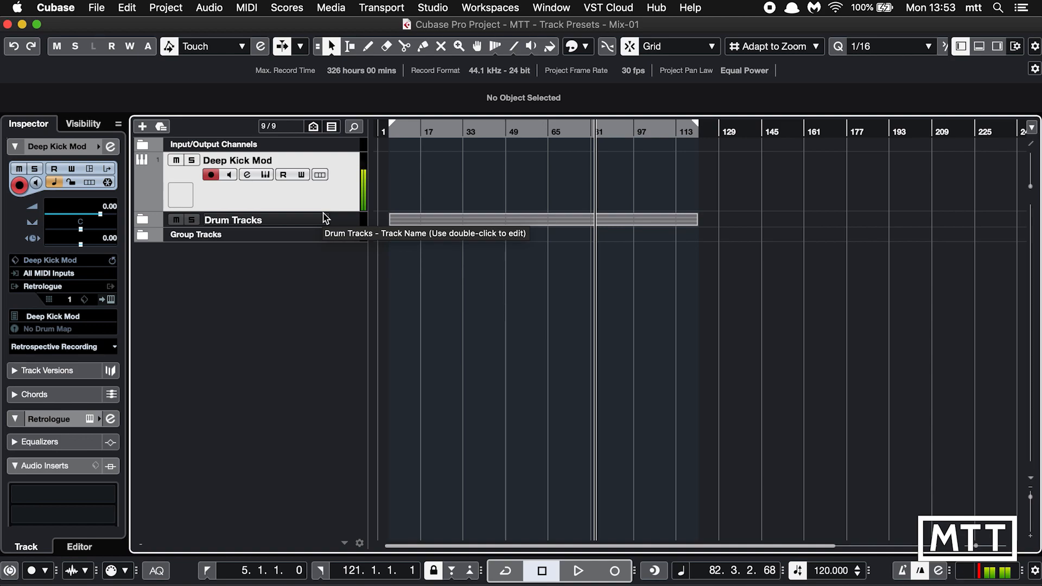
left_click(268, 175)
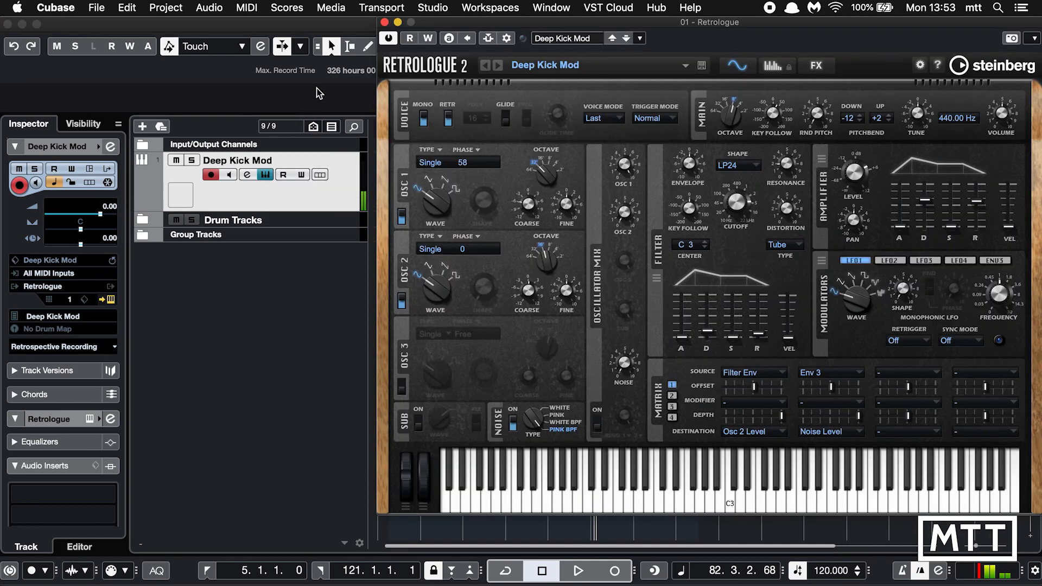
left_click_drag(453, 21, 361, 36)
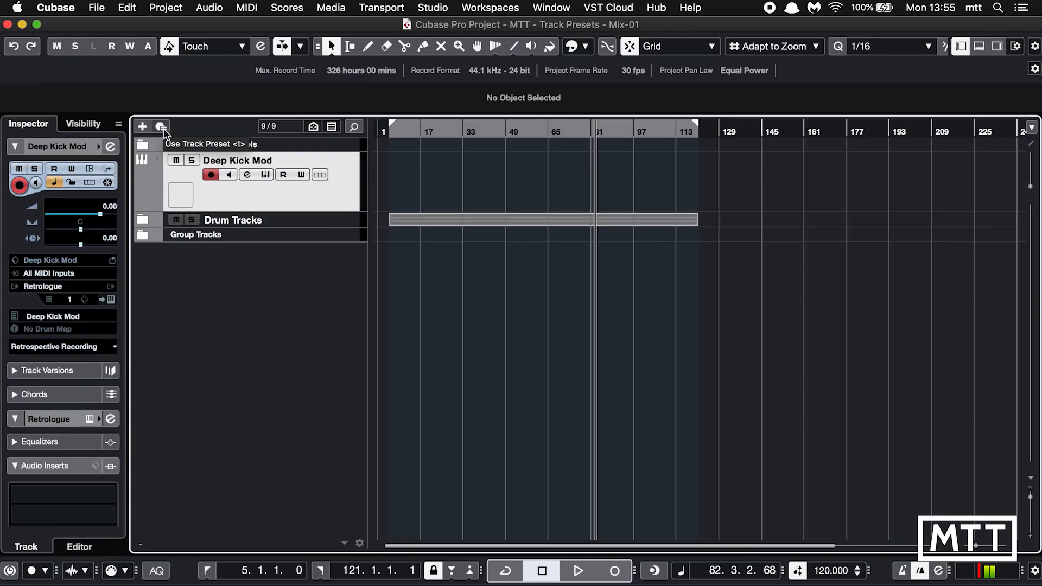
Step: Reset the track preset filters, restrict the media type to TrackPreset Audio, and add a track from the Alone In The Streets preset
left_click(164, 130)
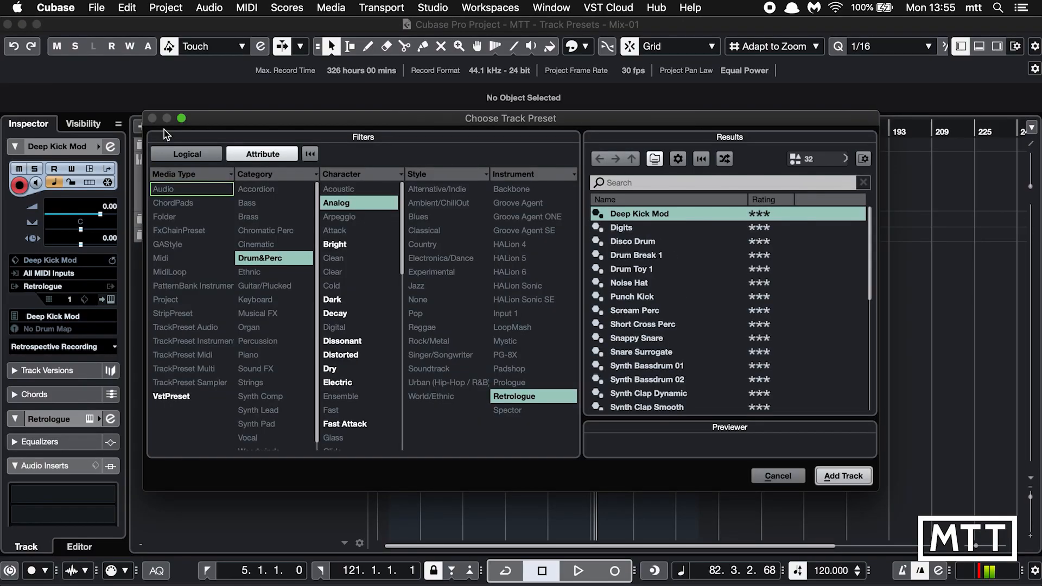
left_click(310, 154)
left_click(207, 189)
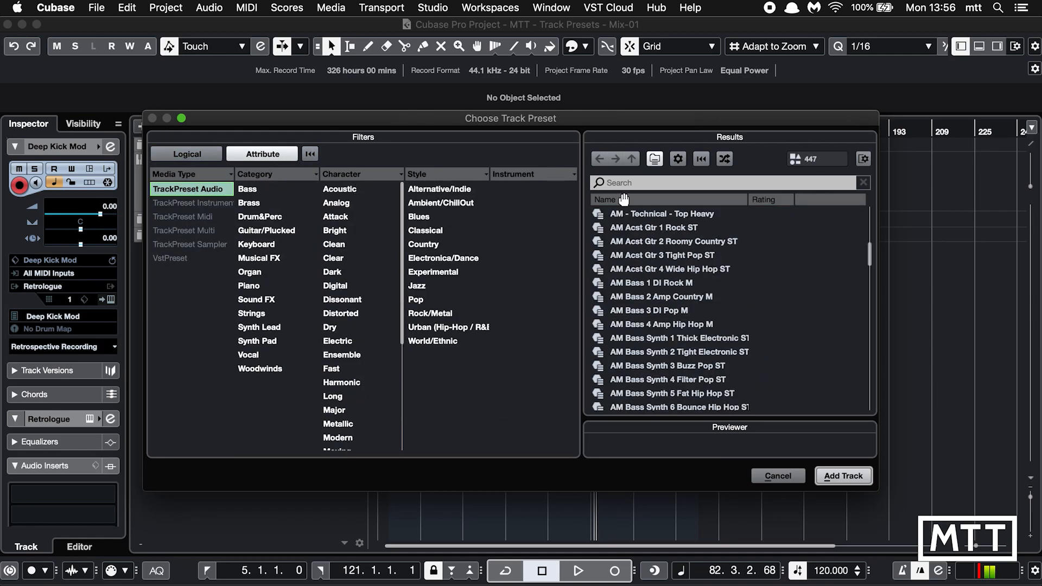
left_click_drag(868, 246, 867, 211)
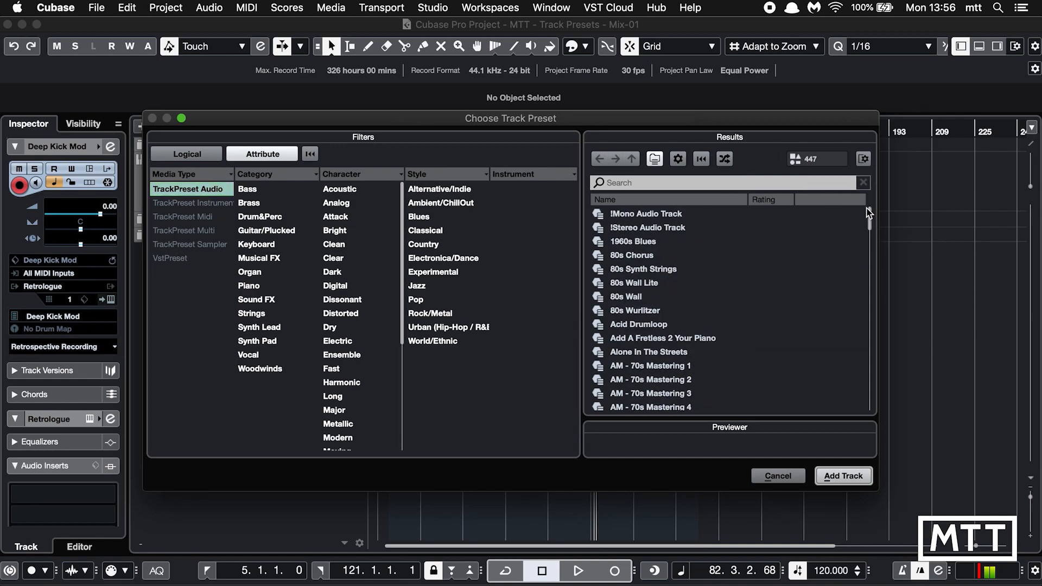
double_click(655, 352)
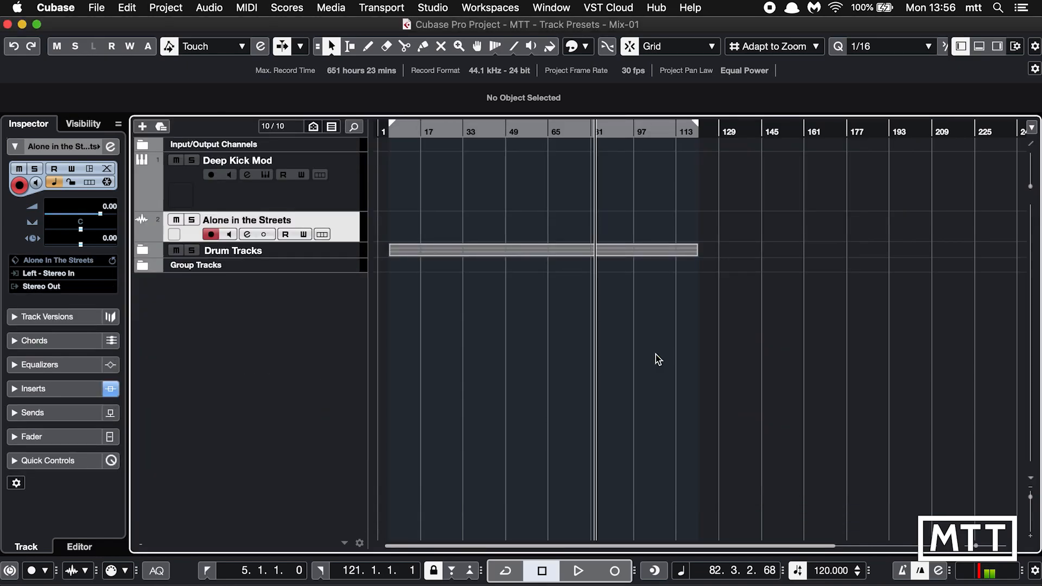
Step: Examine the inserts, channel strip and equalizer in the Alone in the Streets track's channel settings, then close them
left_click(247, 235)
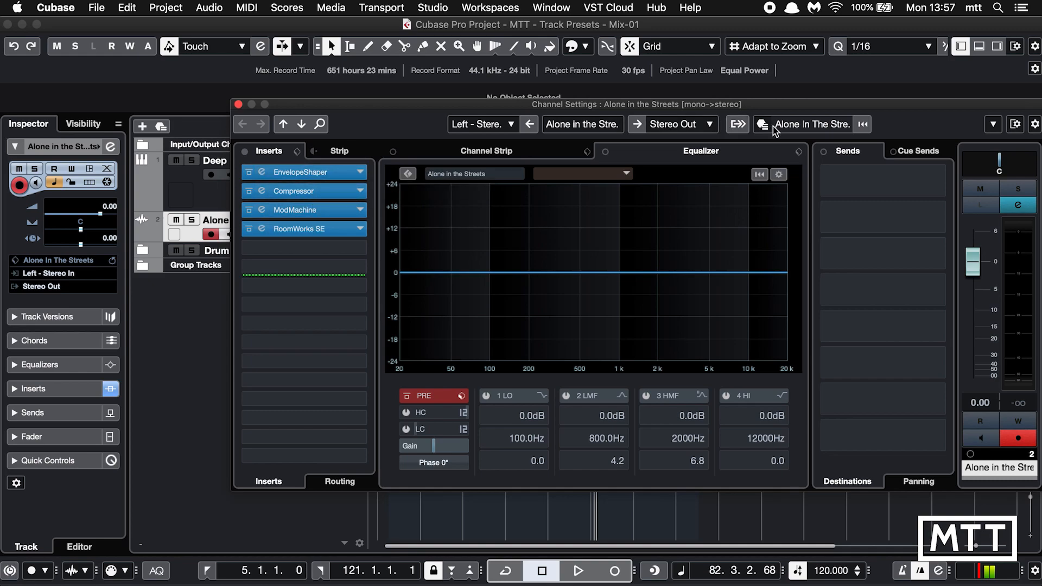
left_click(488, 151)
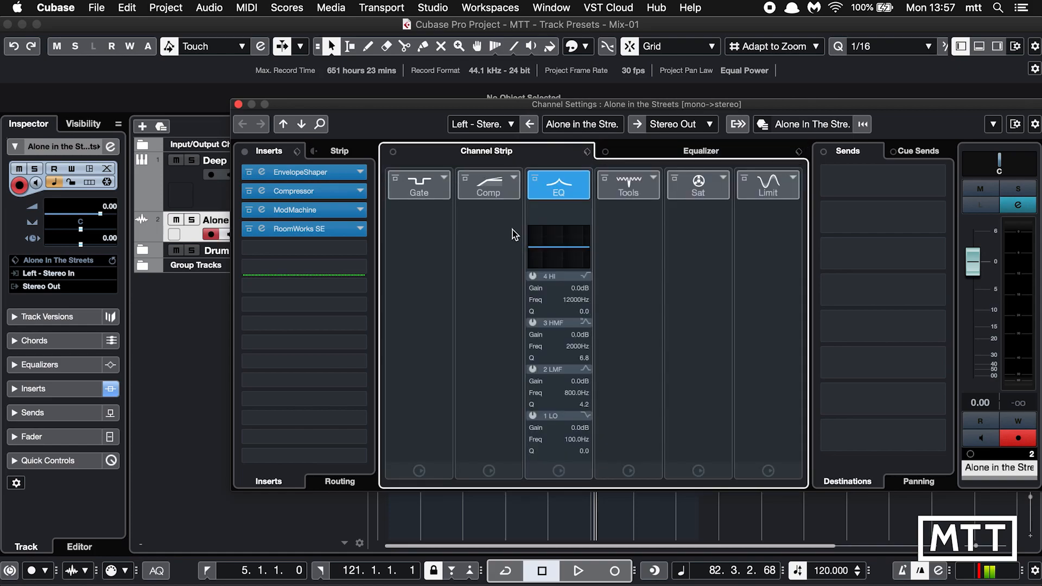
left_click(663, 155)
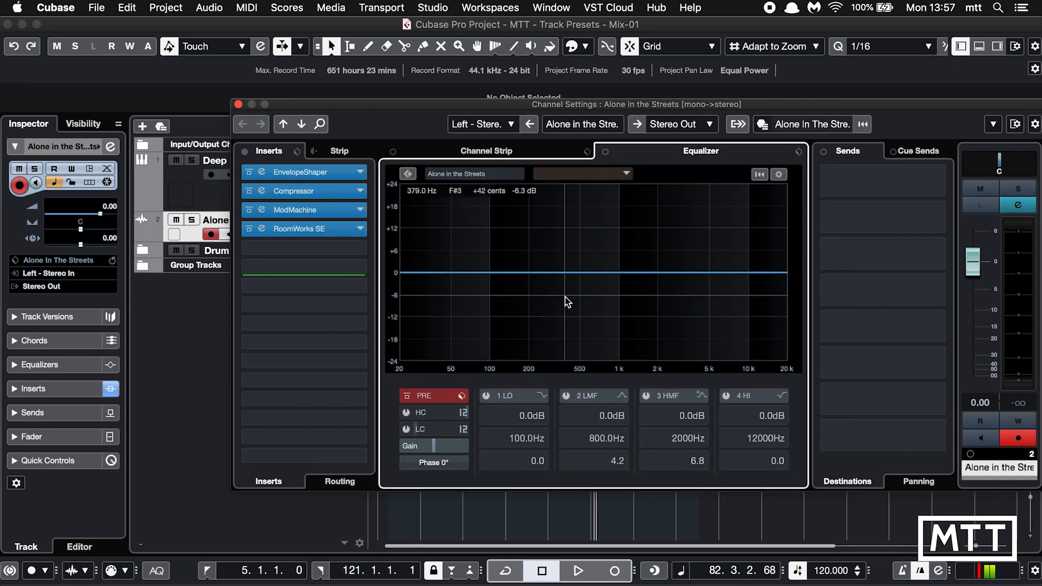
left_click(238, 105)
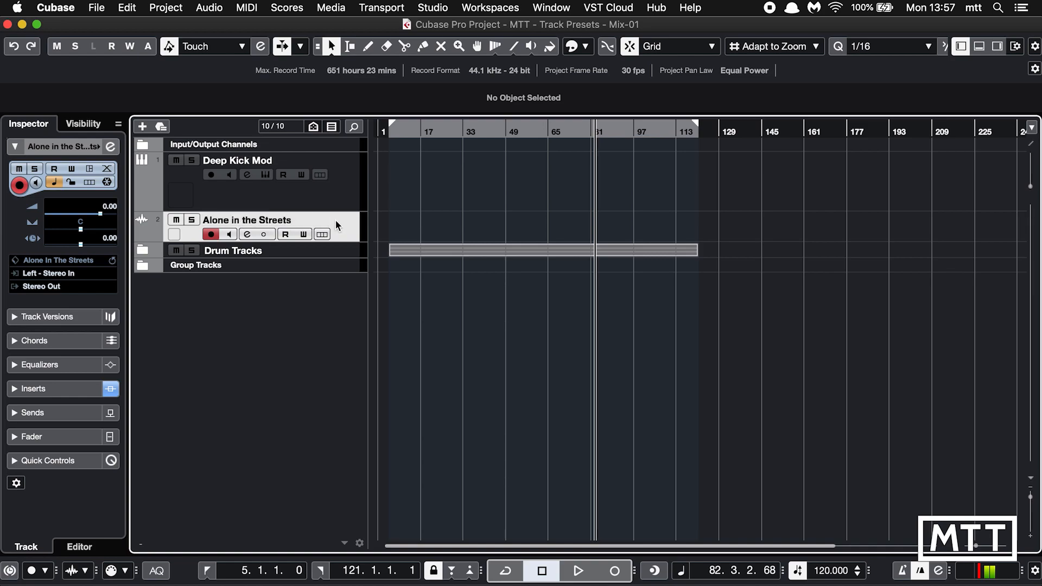
Step: From the Alone in the Streets channel settings, clear the preset search filter and load the Acid Drumloop track preset
left_click(247, 236)
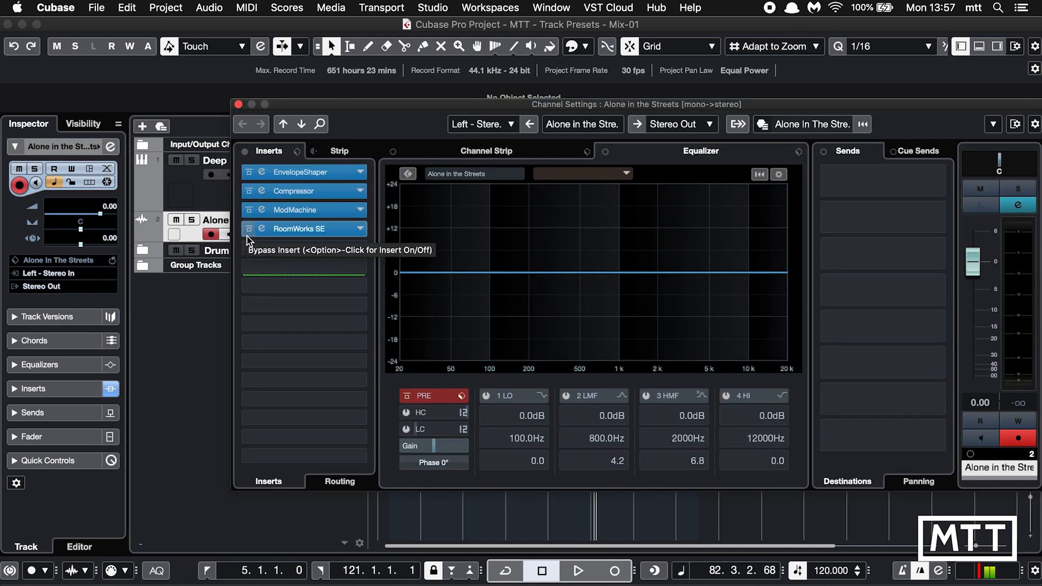
left_click(761, 126)
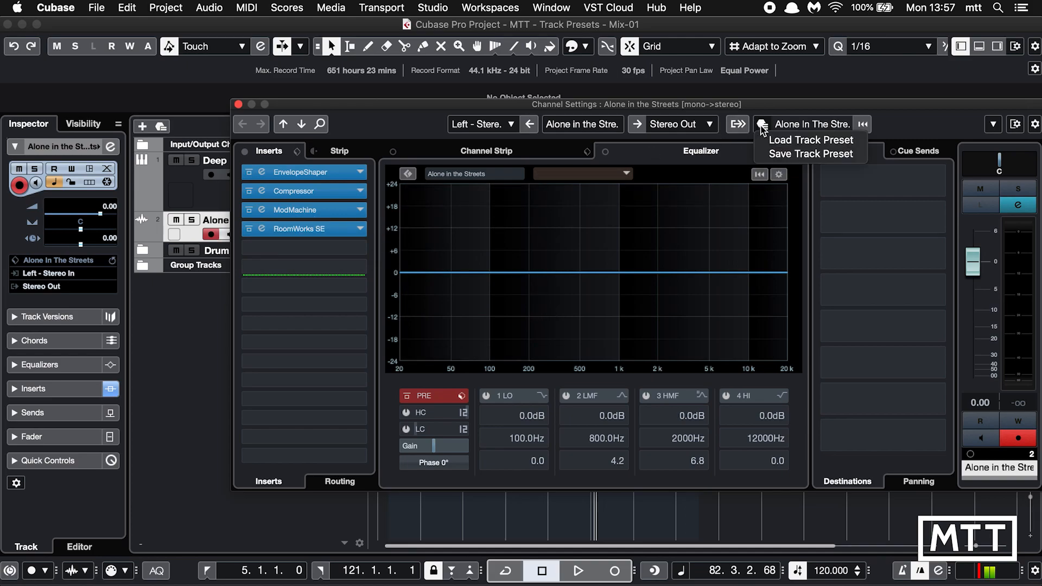
left_click(781, 144)
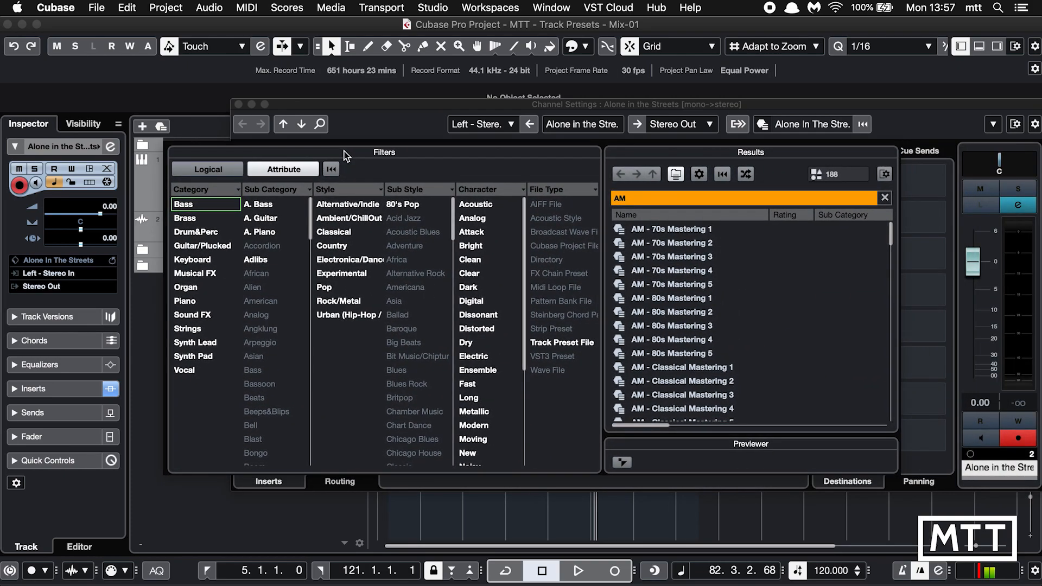
left_click(884, 197)
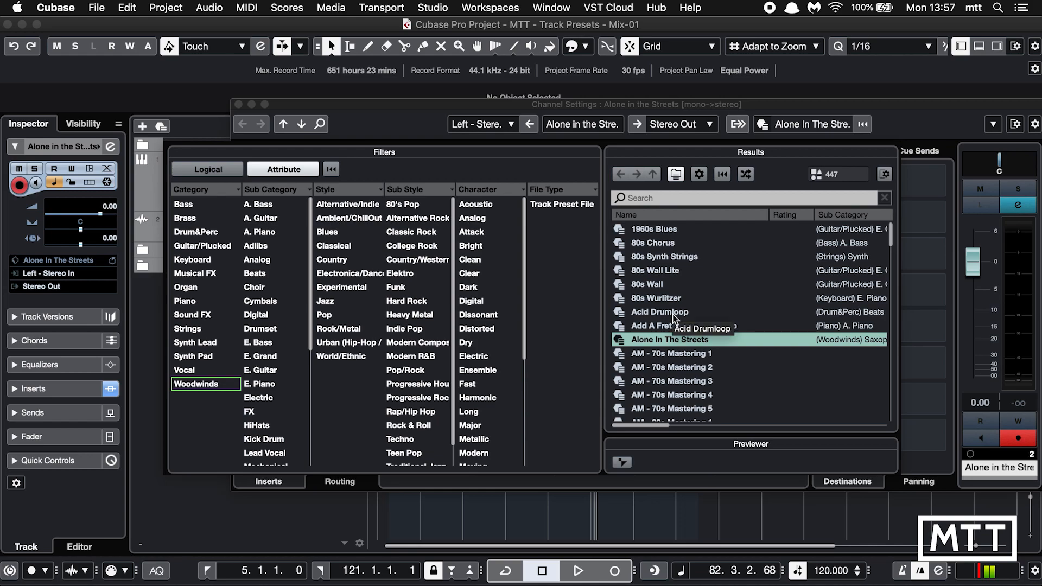
double_click(650, 314)
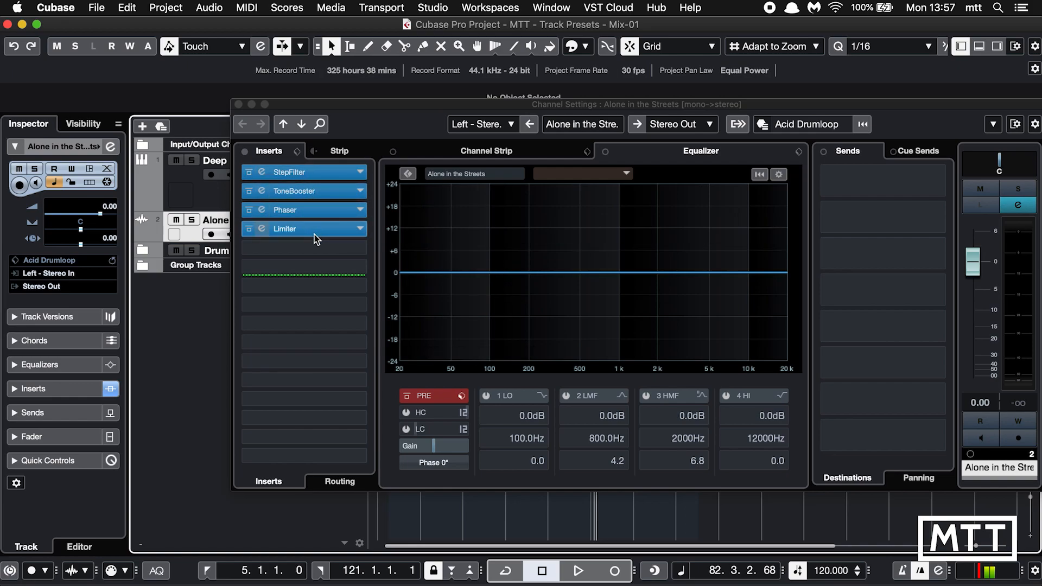
Step: Examine the channel strip and equalizer in the Alone in the Streets channel settings
left_click(505, 154)
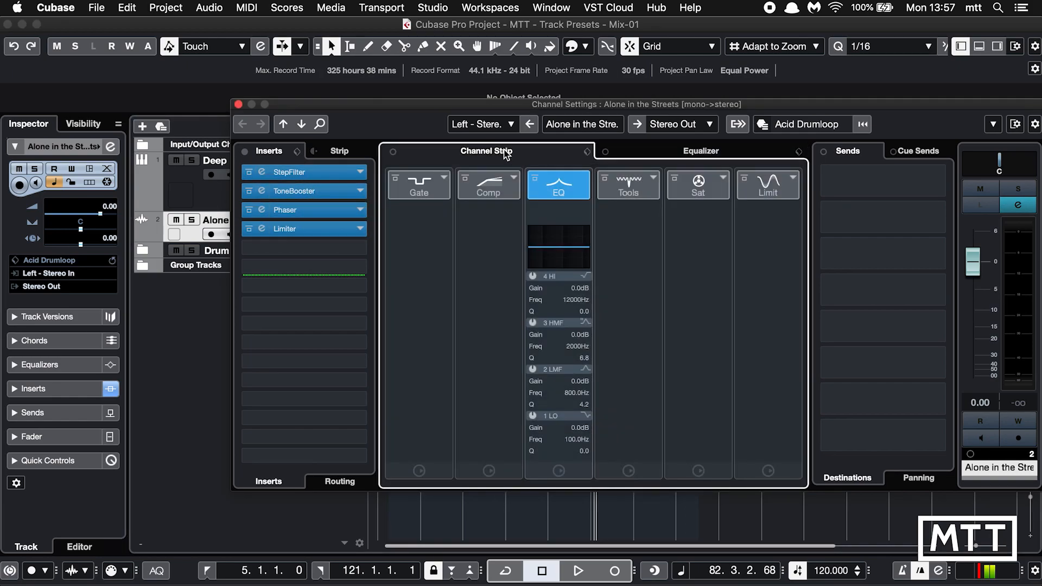
left_click(669, 153)
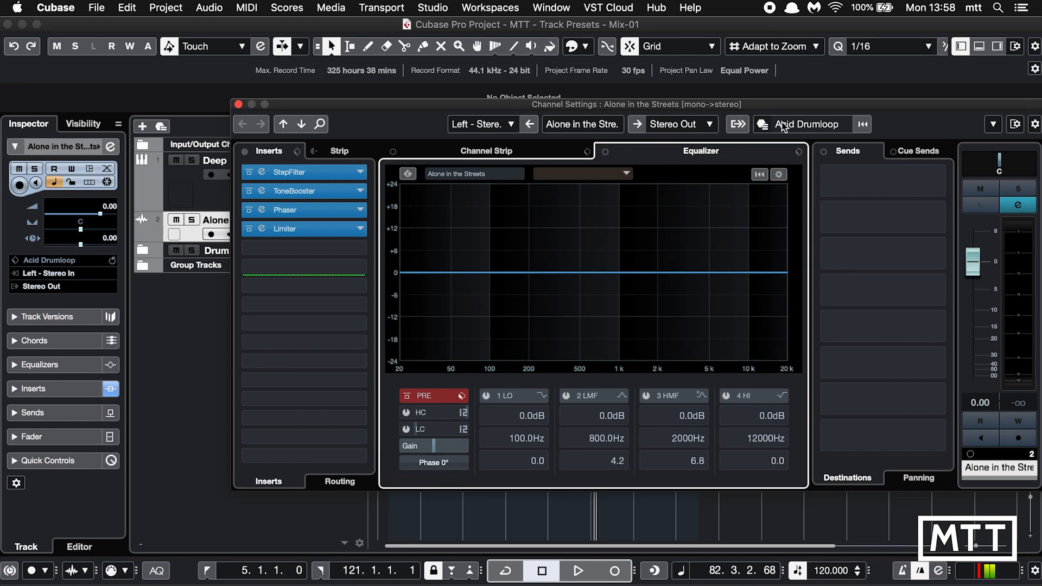
Step: Search the track presets for "AM" and load AM Elec Gtr Clean 6 Epic Pop ST onto the Alone in the Streets channel
left_click(763, 126)
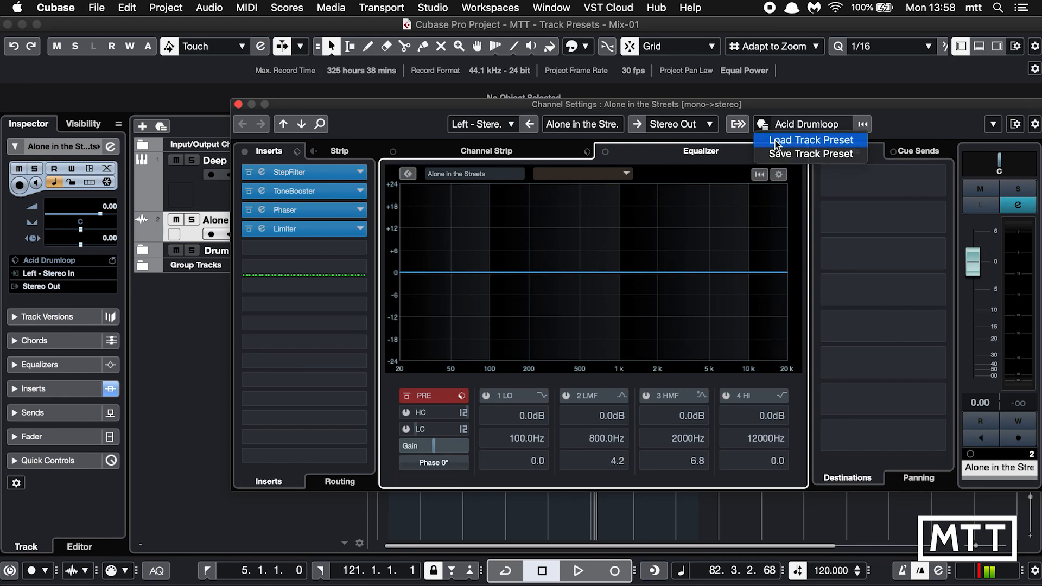
left_click(809, 139)
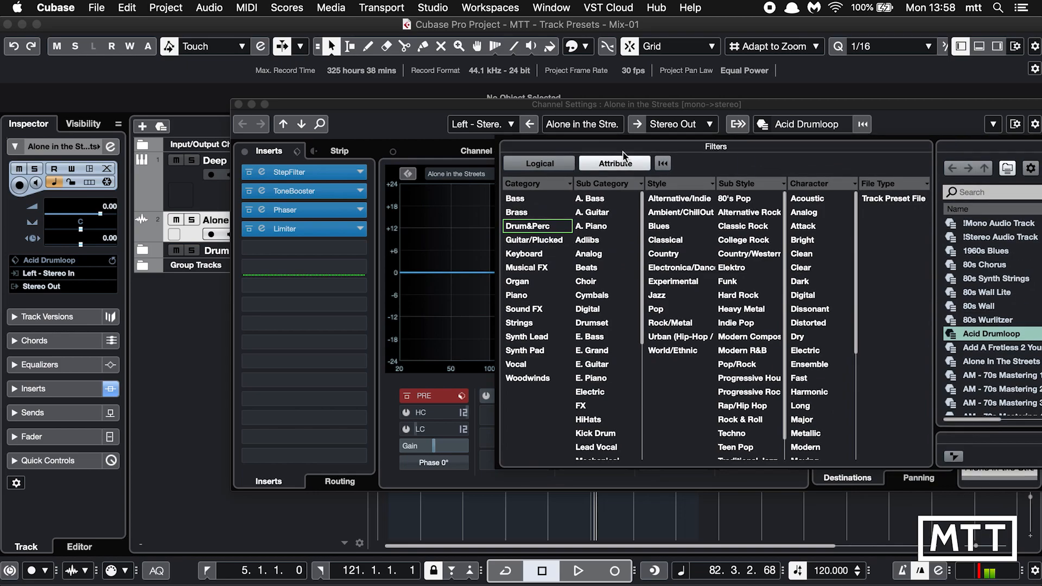
left_click(722, 180)
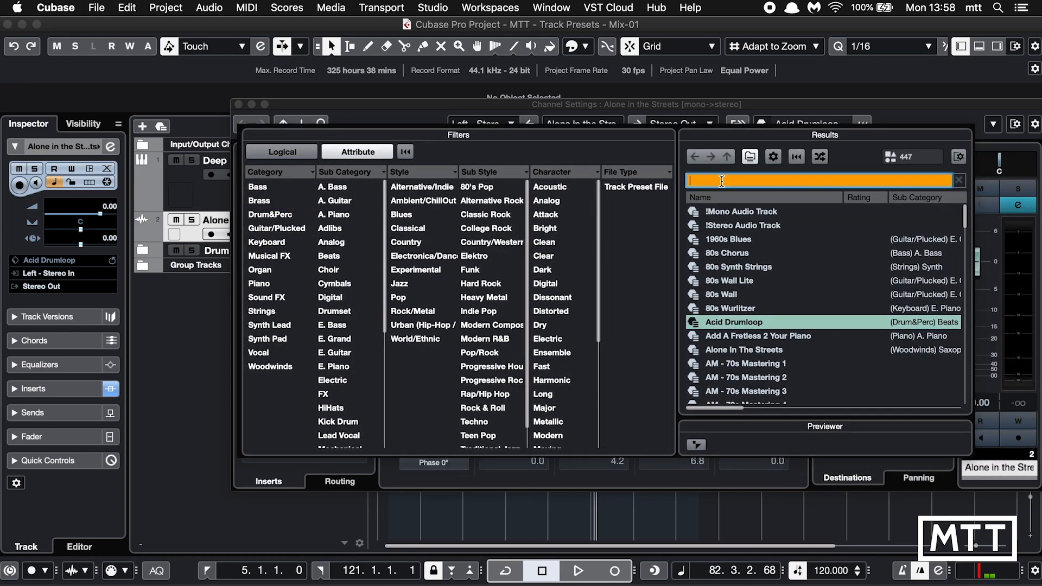
type("AM")
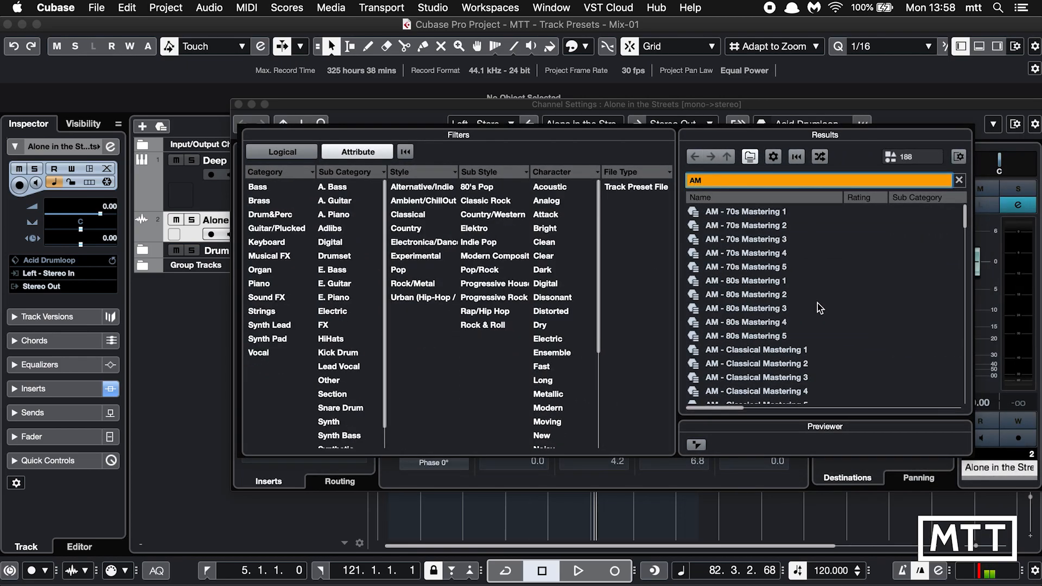
scroll(817, 303, "down", 15)
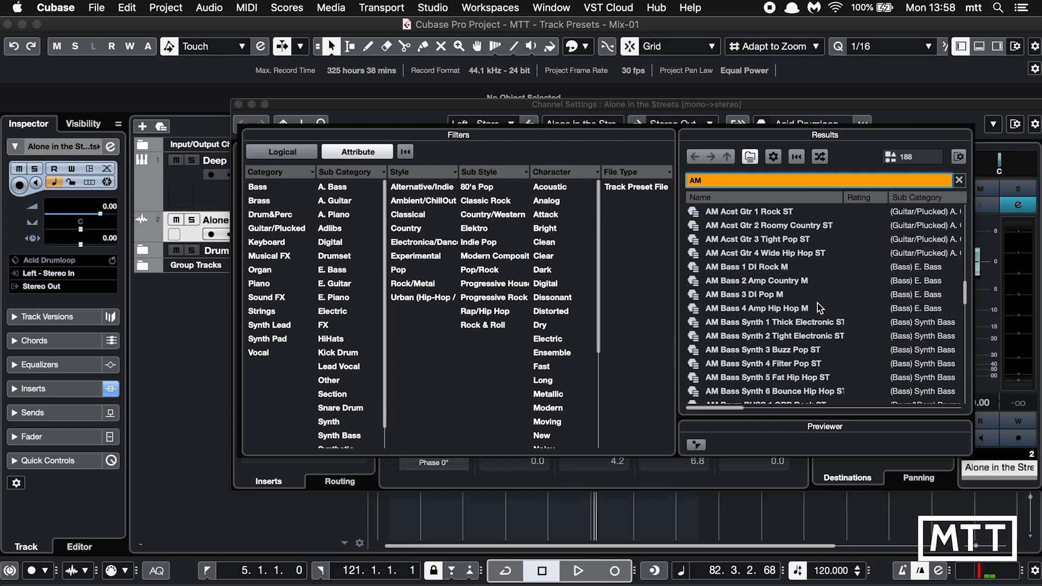
scroll(817, 303, "down", 6)
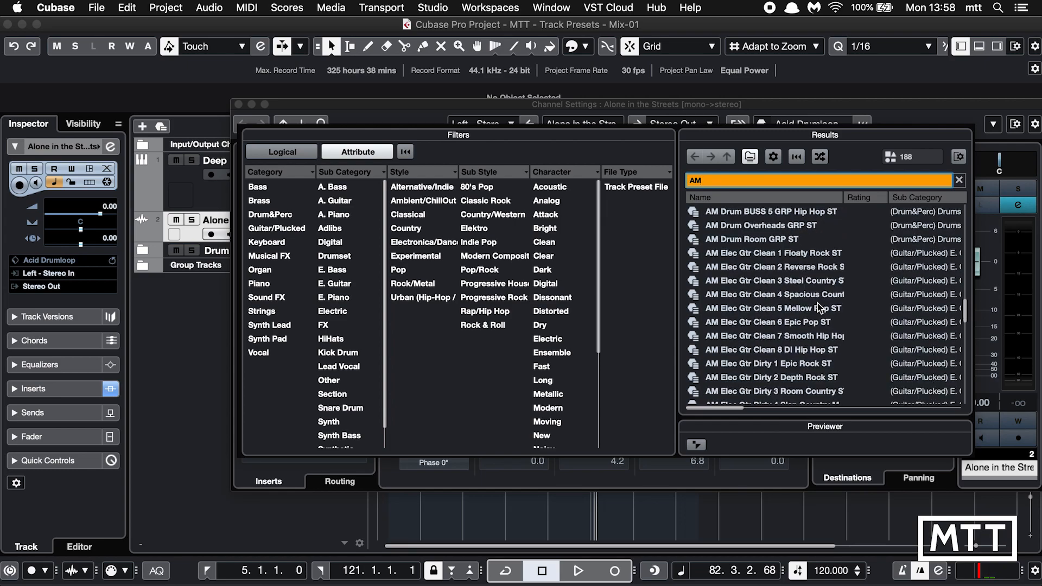
double_click(763, 323)
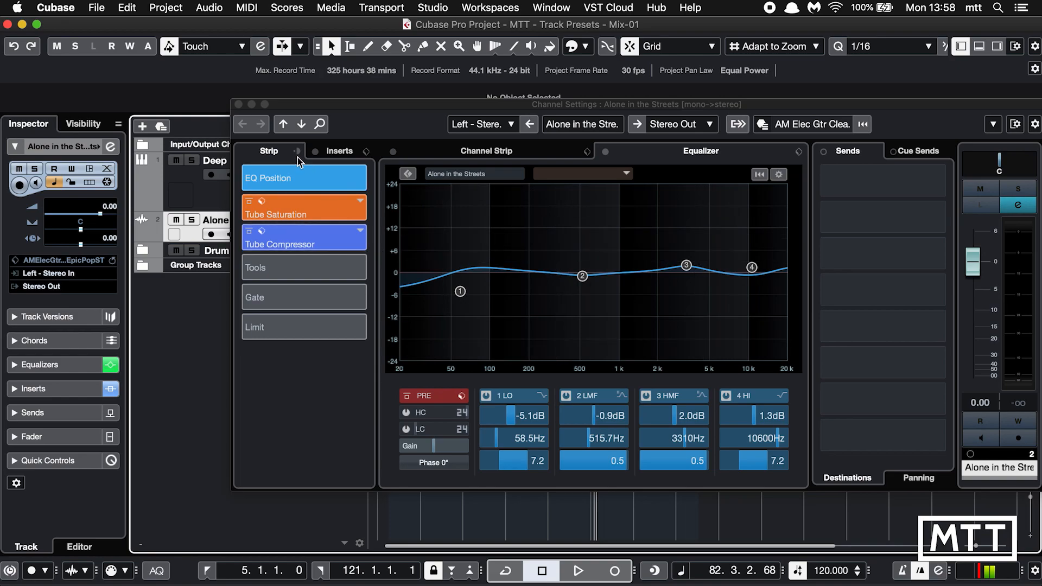
Step: Review the loaded guitar preset's inserts, strip modules, channel strip and equalizer on the Alone in the Streets channel
left_click(336, 152)
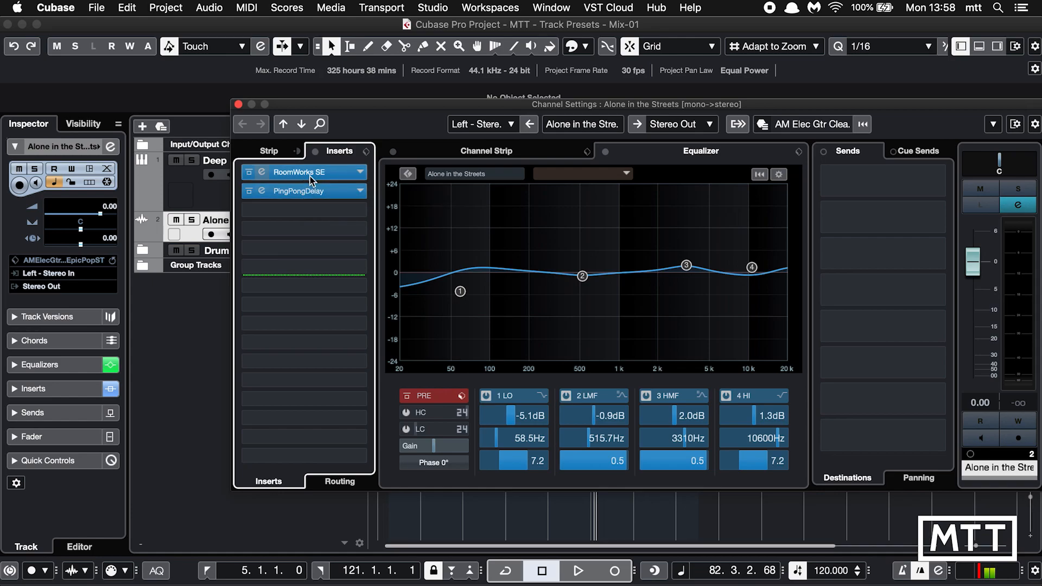
left_click(277, 152)
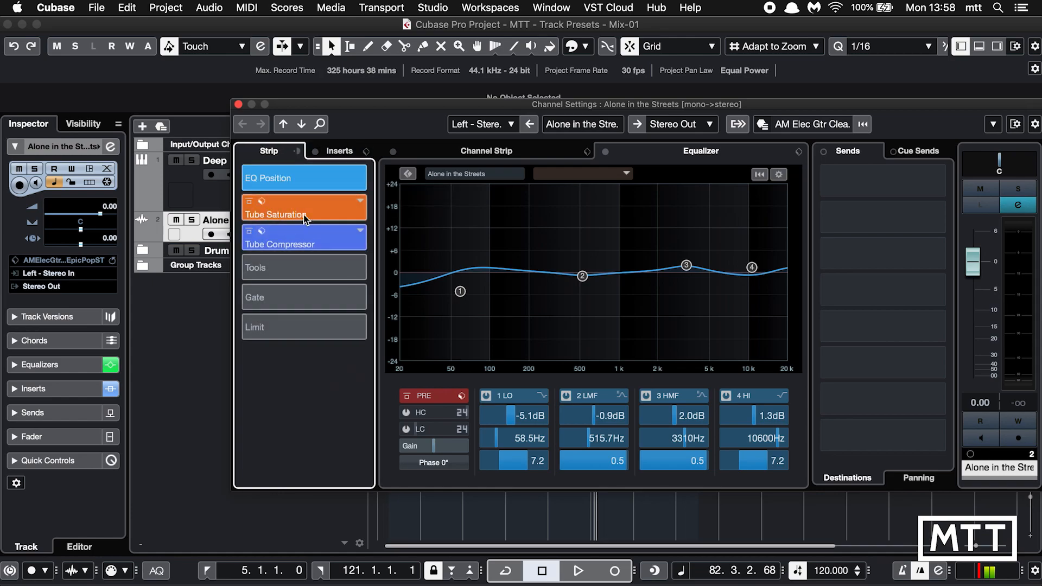
left_click(458, 153)
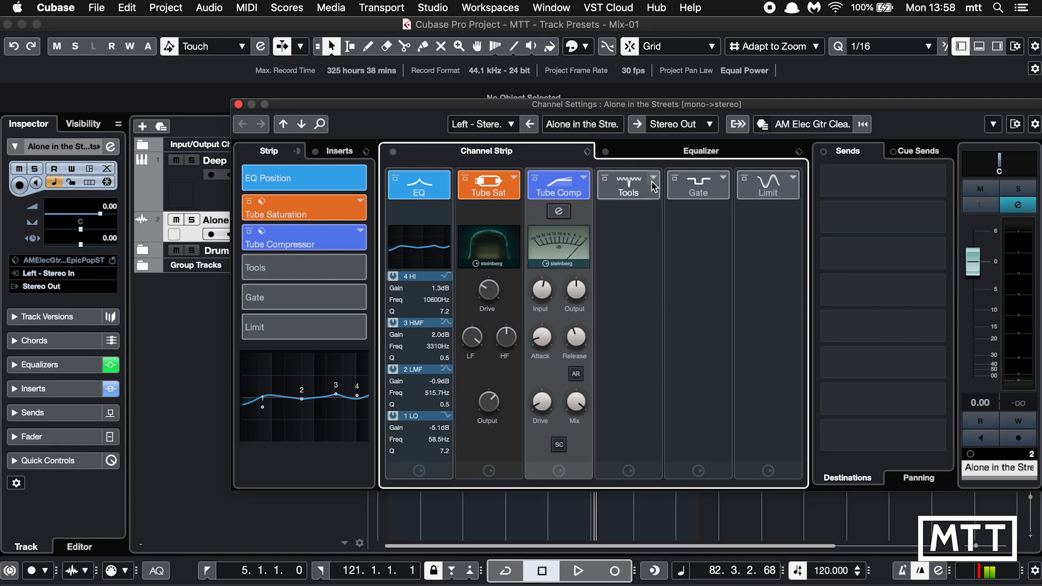
left_click(667, 150)
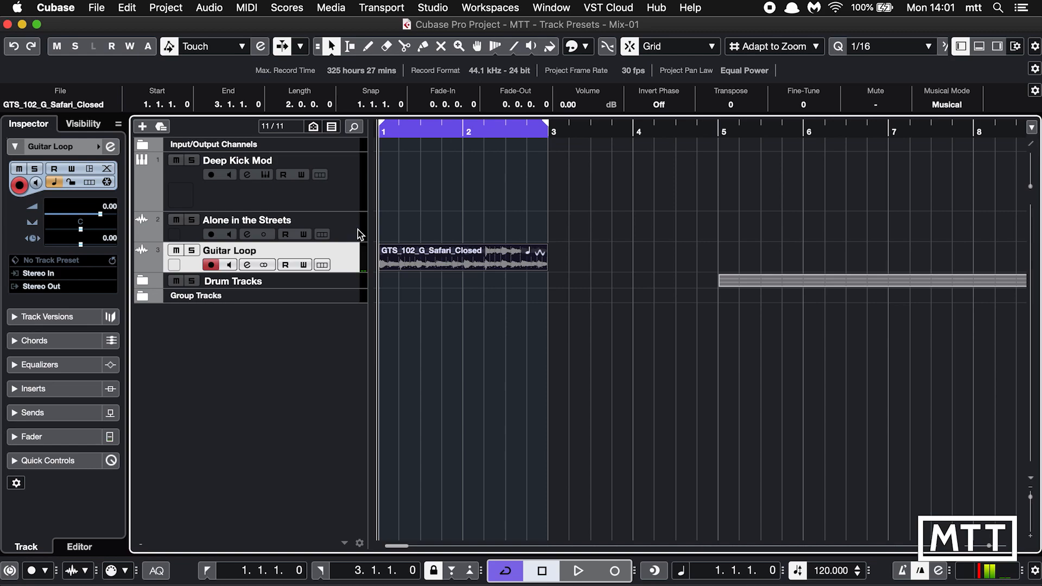
Step: Play back the Guitar Loop track's audio, stop it, and open the track's channel settings
key("space")
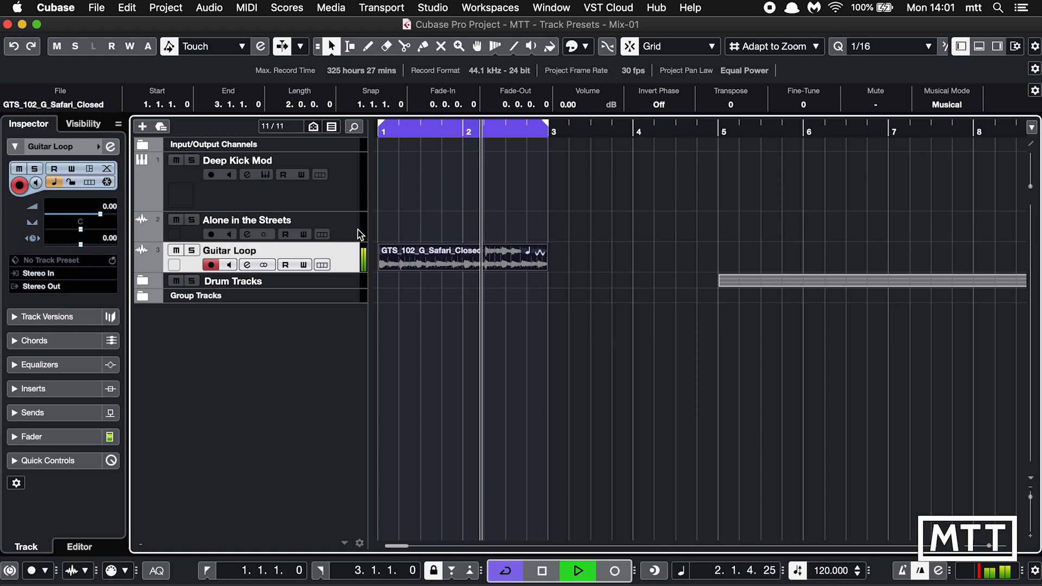
key("space")
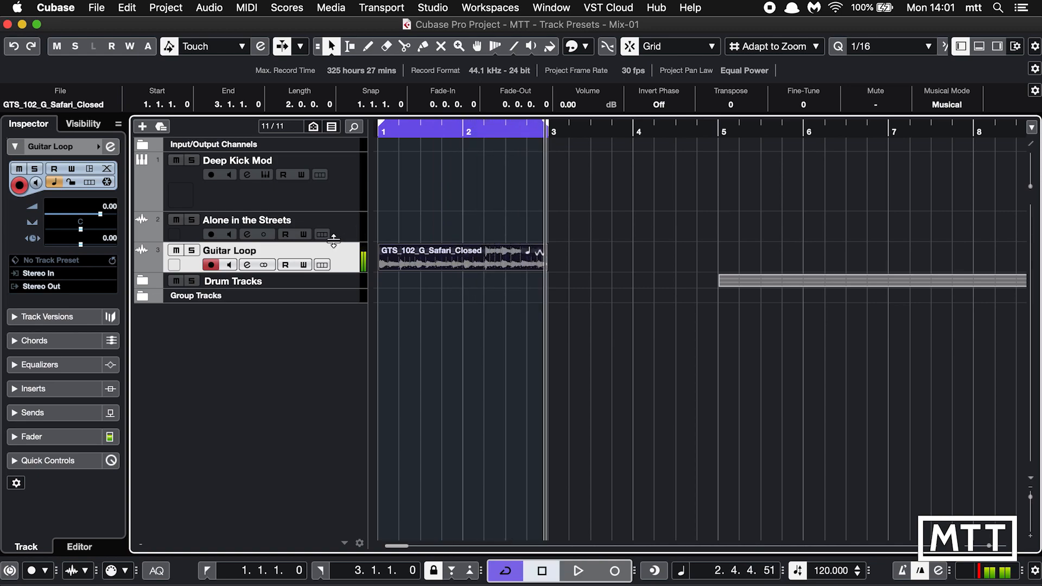
left_click(248, 266)
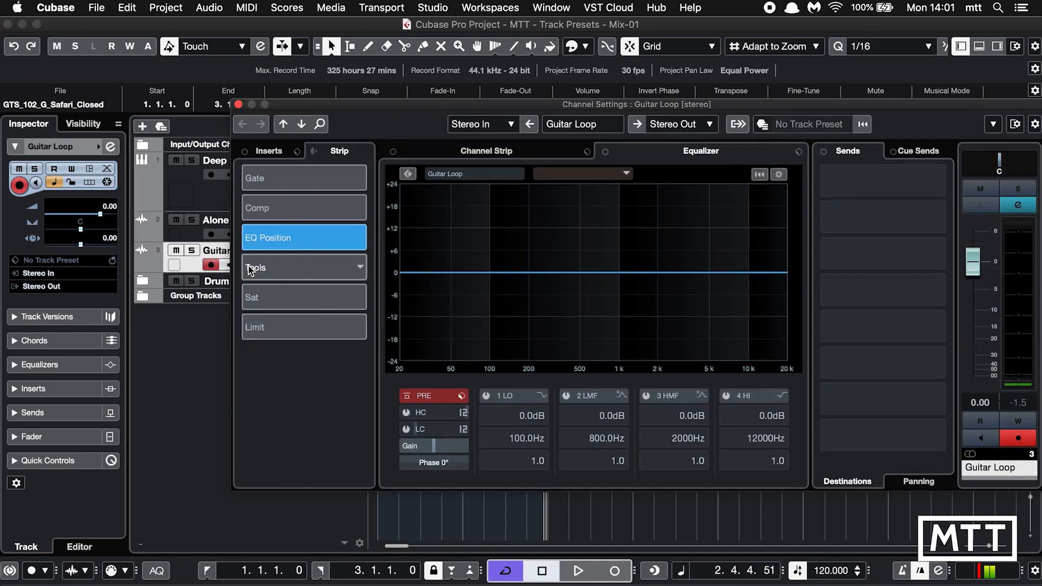
Step: Filter the AM track presets to the Guitar/Plucked category and load AM Elec Gtr Dirty 5 Spacious Pop ST onto the Guitar Loop track
left_click(763, 126)
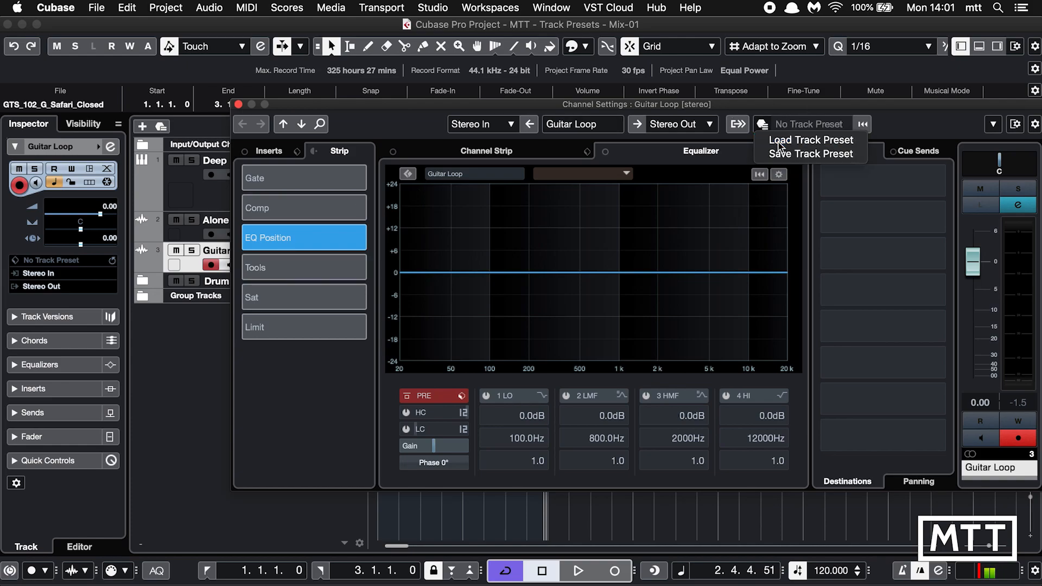
left_click(779, 143)
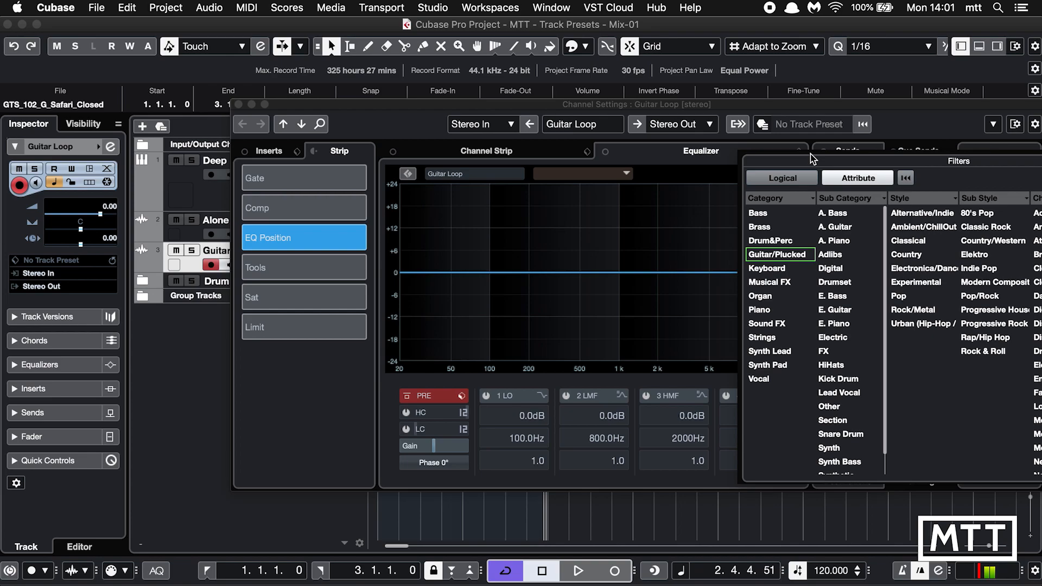
left_click_drag(812, 159, 206, 104)
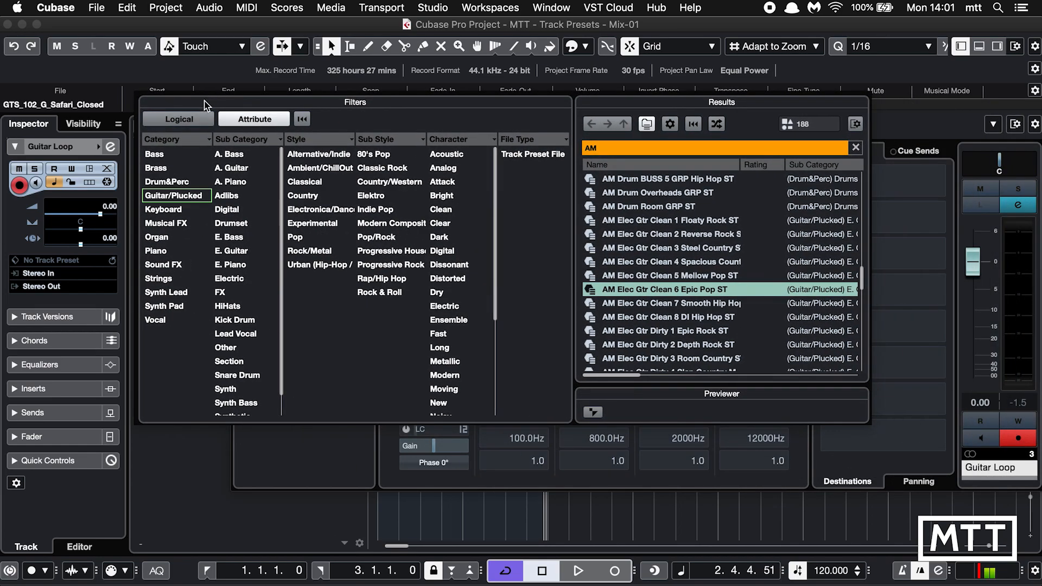
left_click(163, 199)
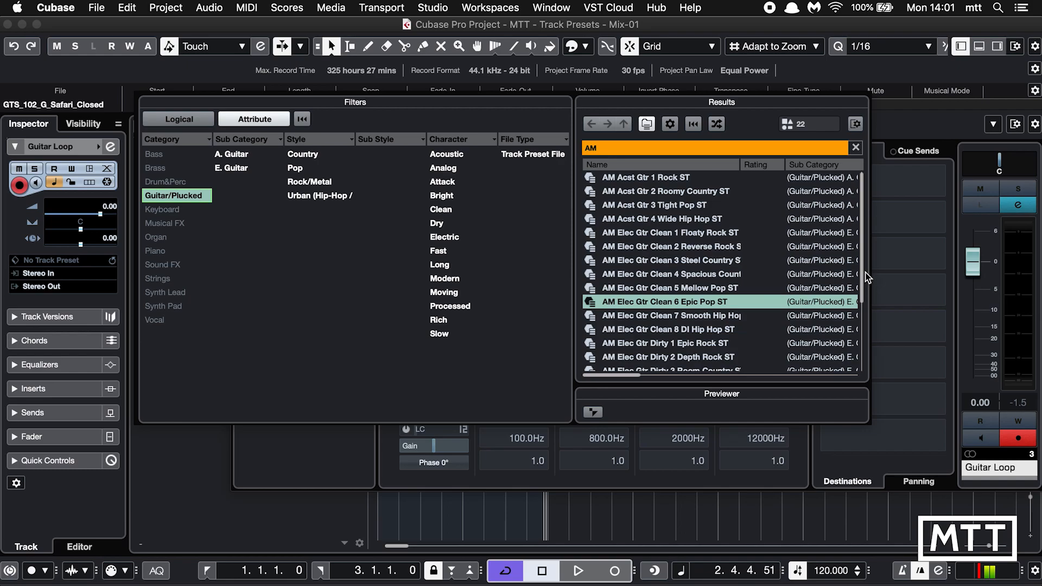
mouse_move(862, 274)
left_mouse_down()
mouse_move(863, 347)
mouse_move(854, 255)
left_mouse_up()
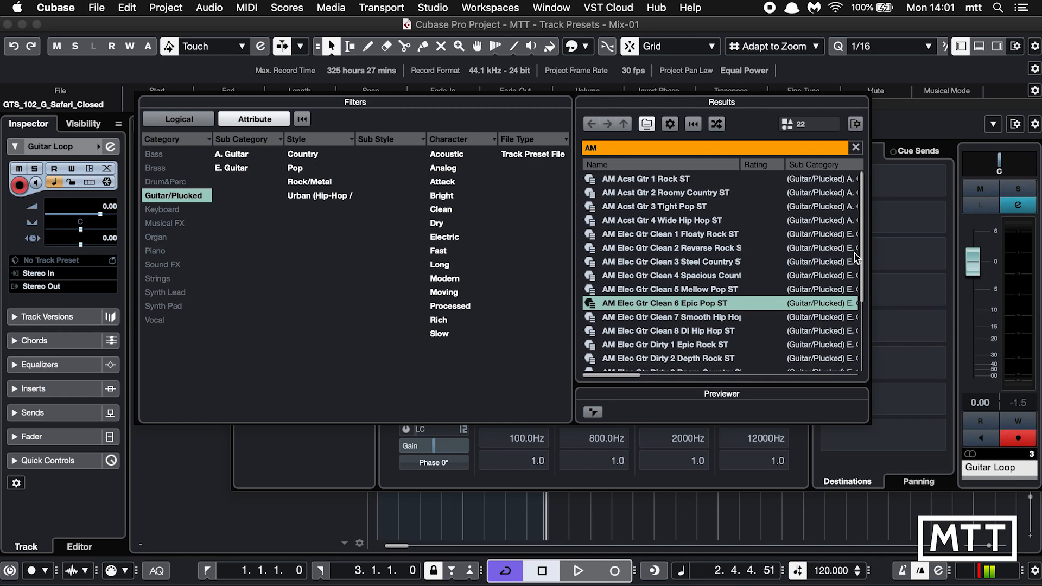
scroll(856, 258, "down", 5)
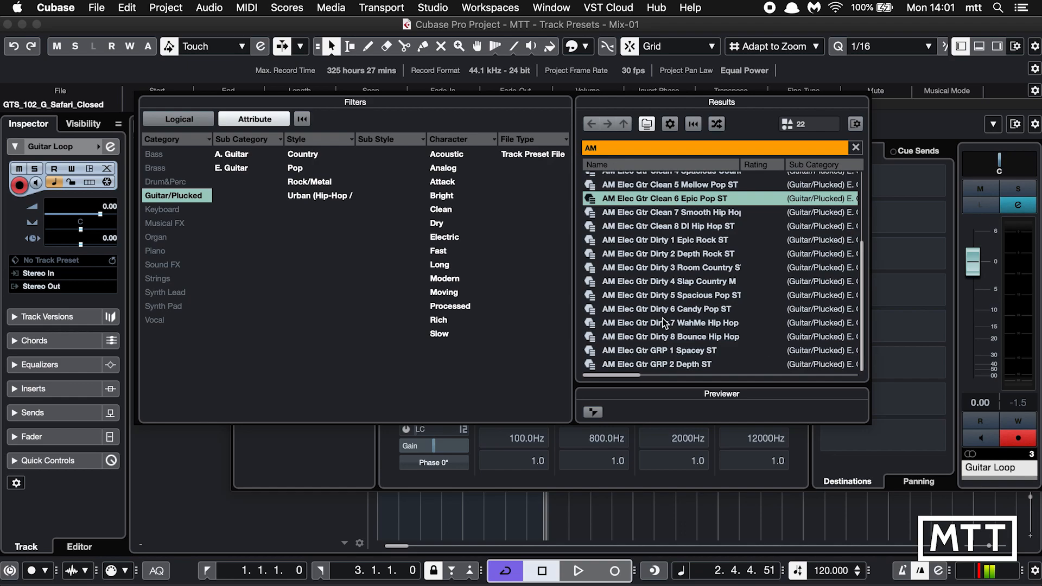
left_click(649, 295)
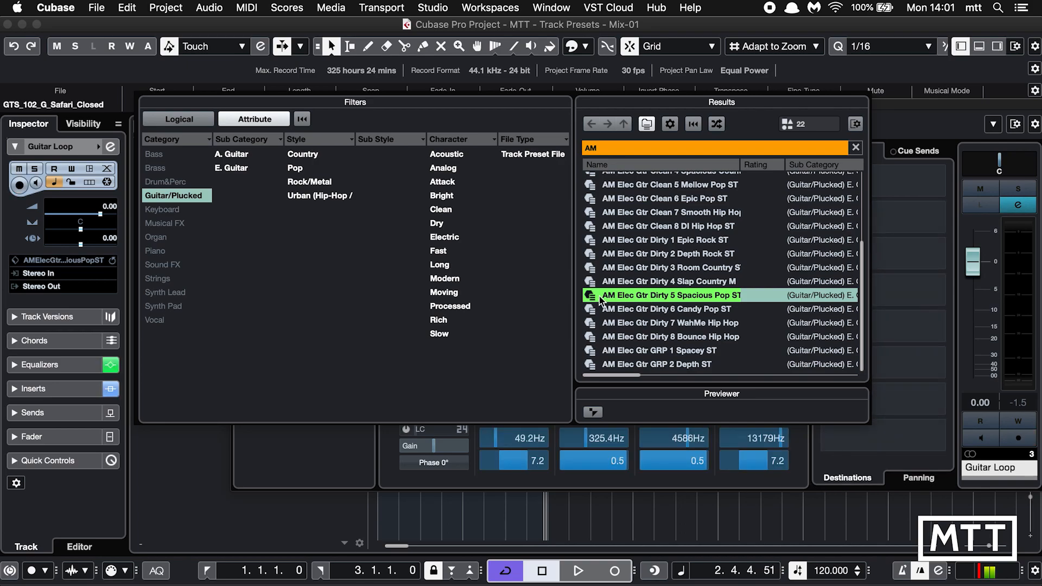
Step: Close the preset browser, start playback, and examine the Guitar Loop channel's inserts and strip modules
left_click(577, 575)
left_click(577, 575)
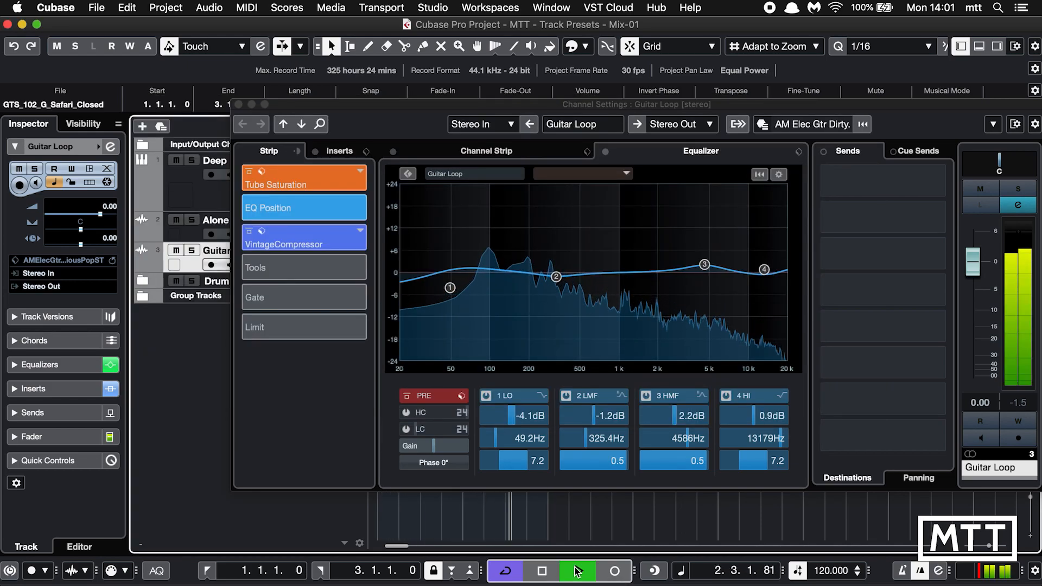
left_click(337, 152)
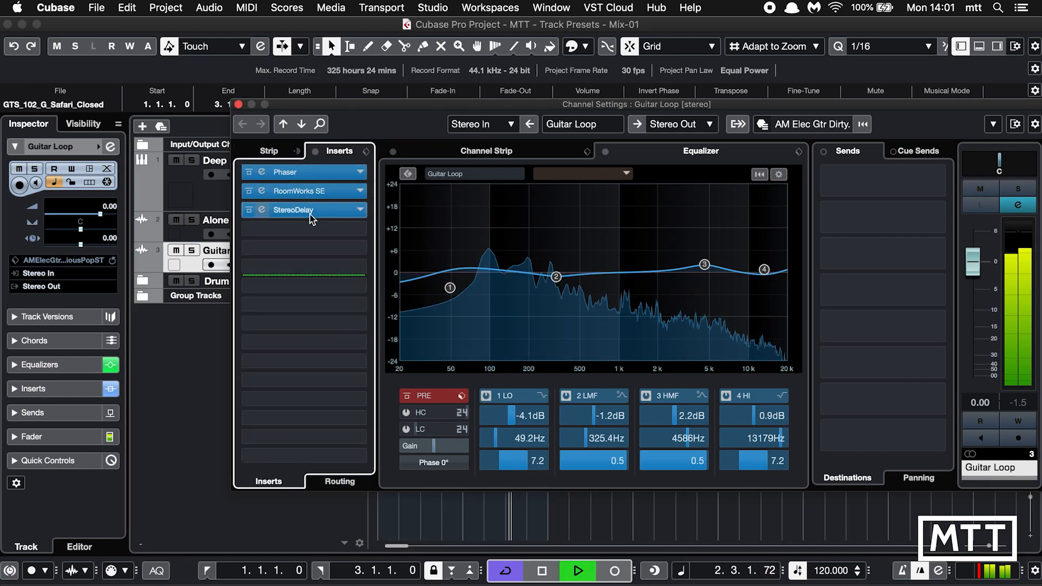
left_click(268, 150)
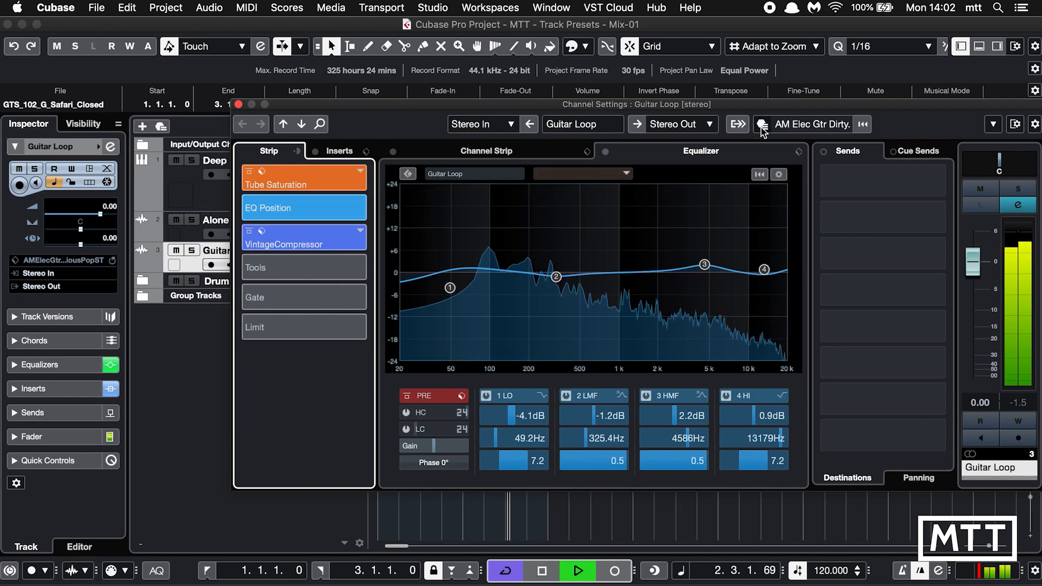
Step: Audition the AM Elec Gtr Dirty 6, 7 and 8 presets on the Guitar Loop during playback, then reload Dirty 5 Spacious Pop ST
left_click(763, 130)
left_click(774, 140)
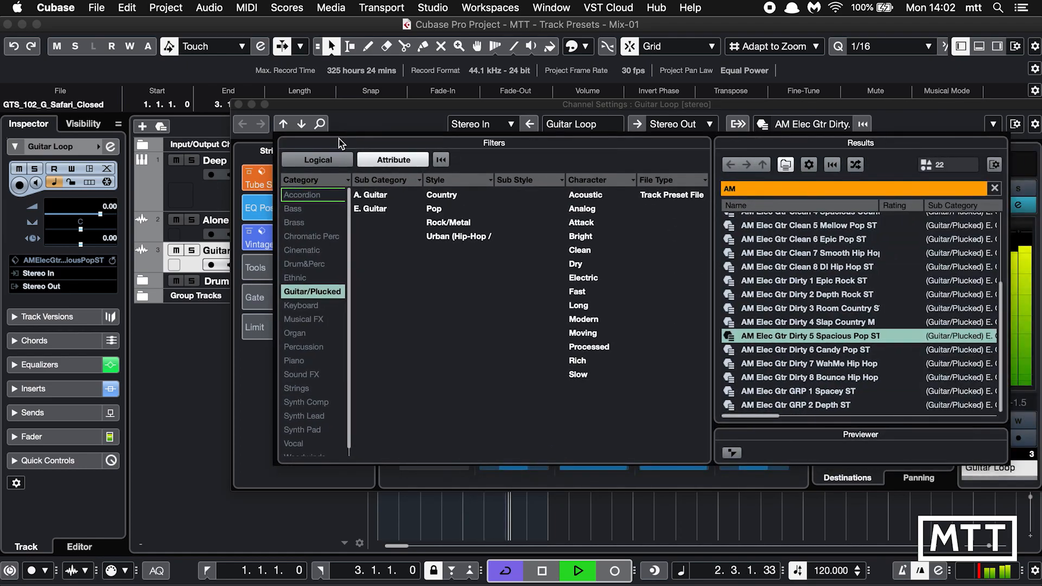
left_click_drag(339, 139, 260, 127)
left_click(691, 337)
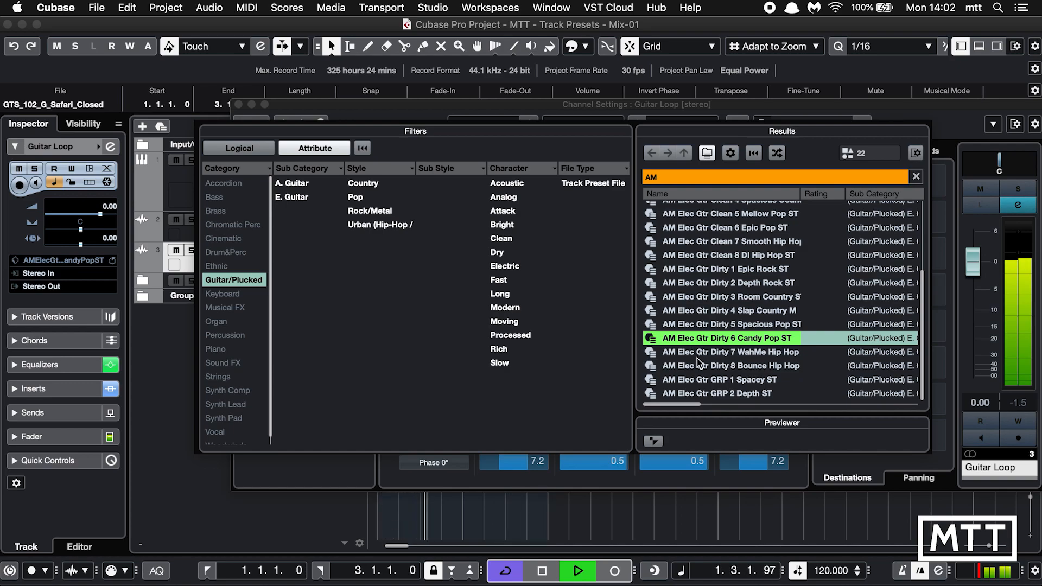
left_click(695, 356)
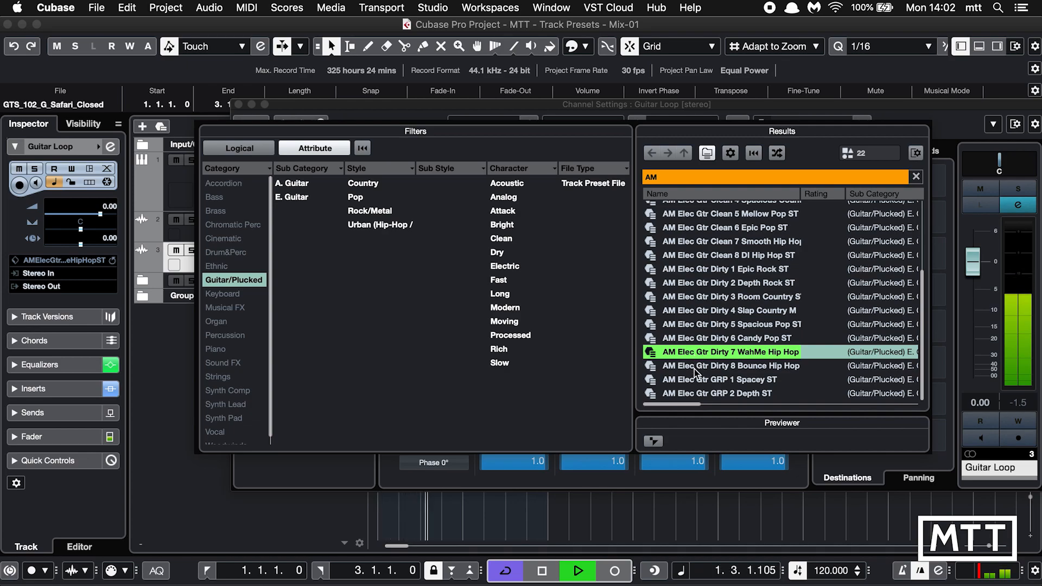
left_click(686, 366)
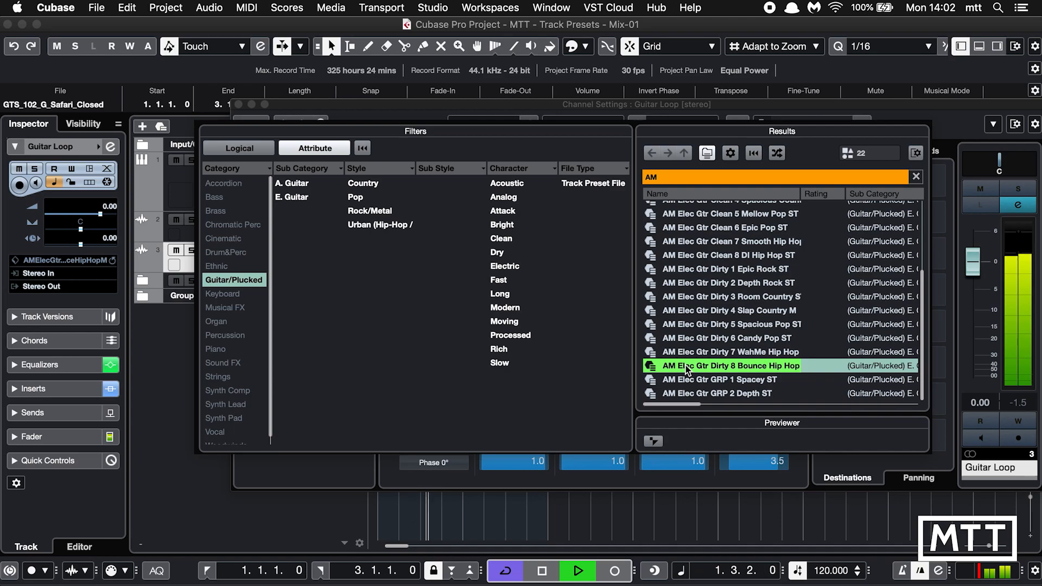
left_click(684, 326)
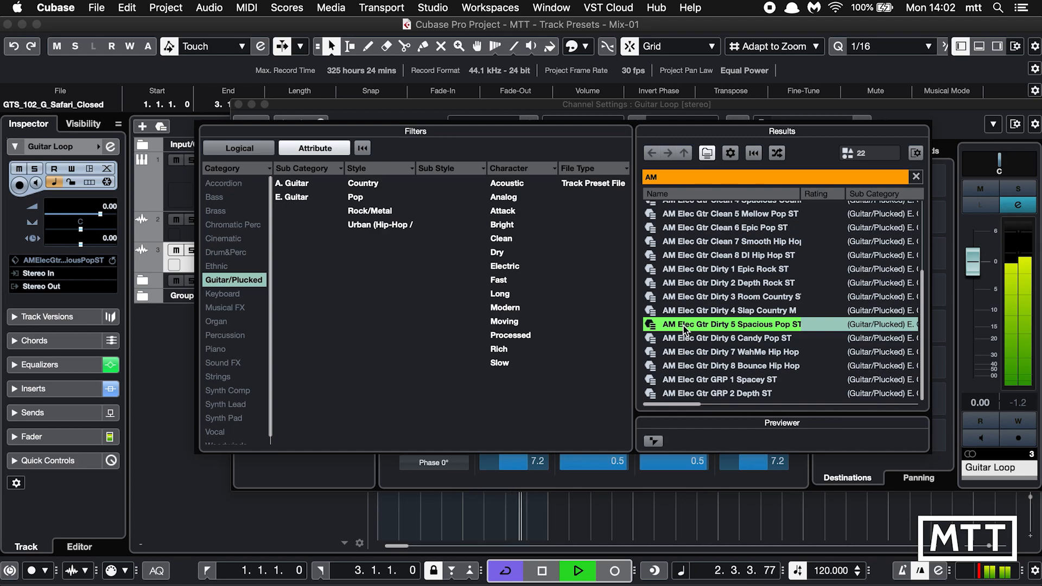
double_click(683, 326)
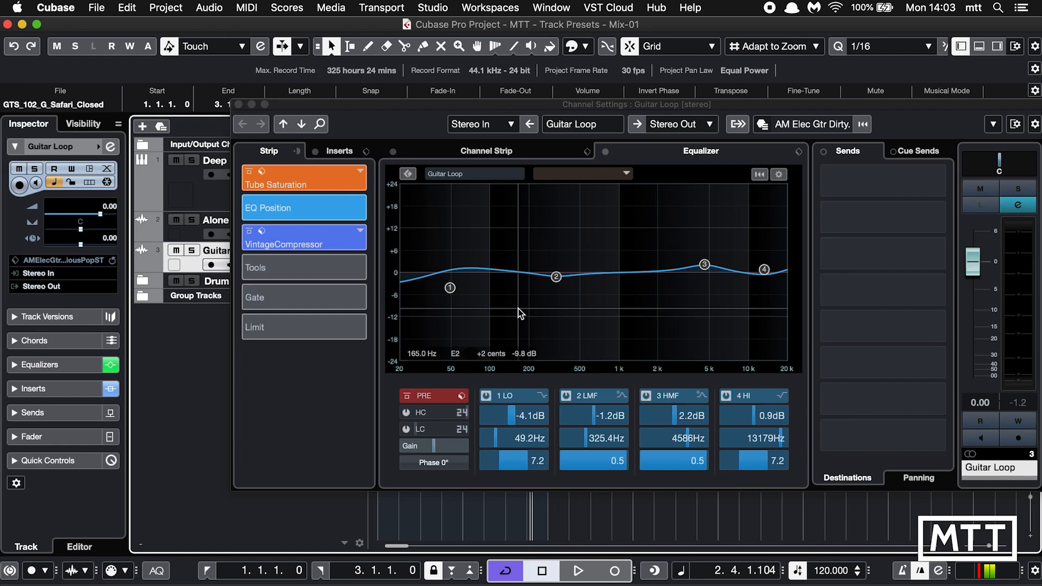
Step: Add a HALion Sonic SE instrument track routed to Stereo Out and load the Alto Glockenspiel sound into it
left_click(238, 105)
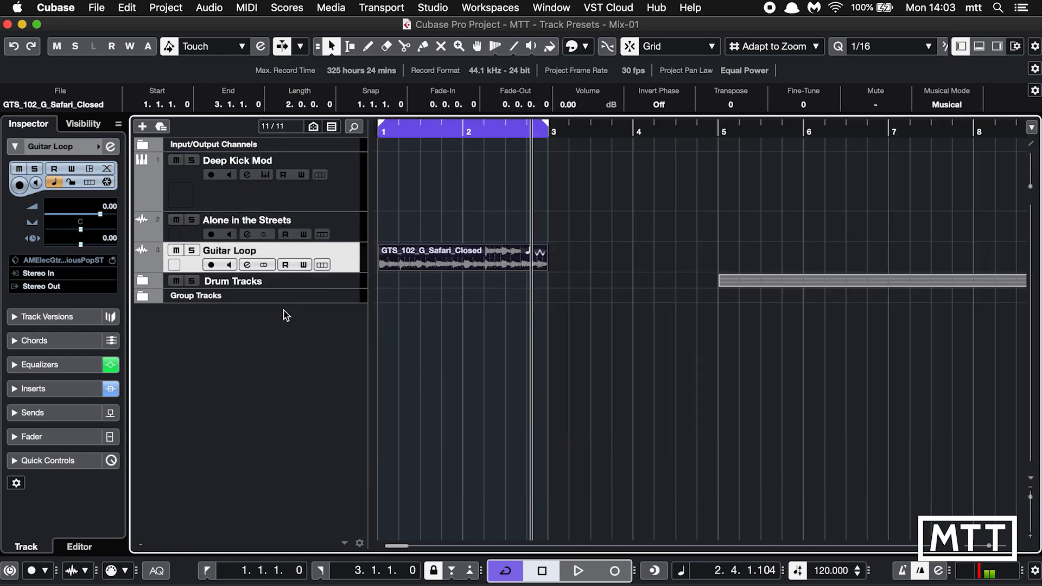
right_click(273, 326)
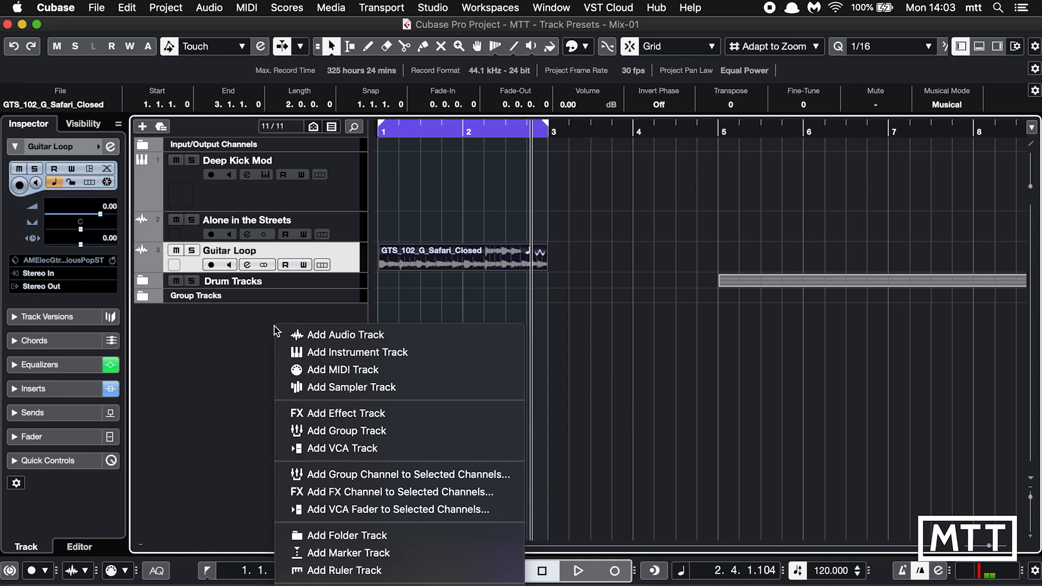
left_click(331, 353)
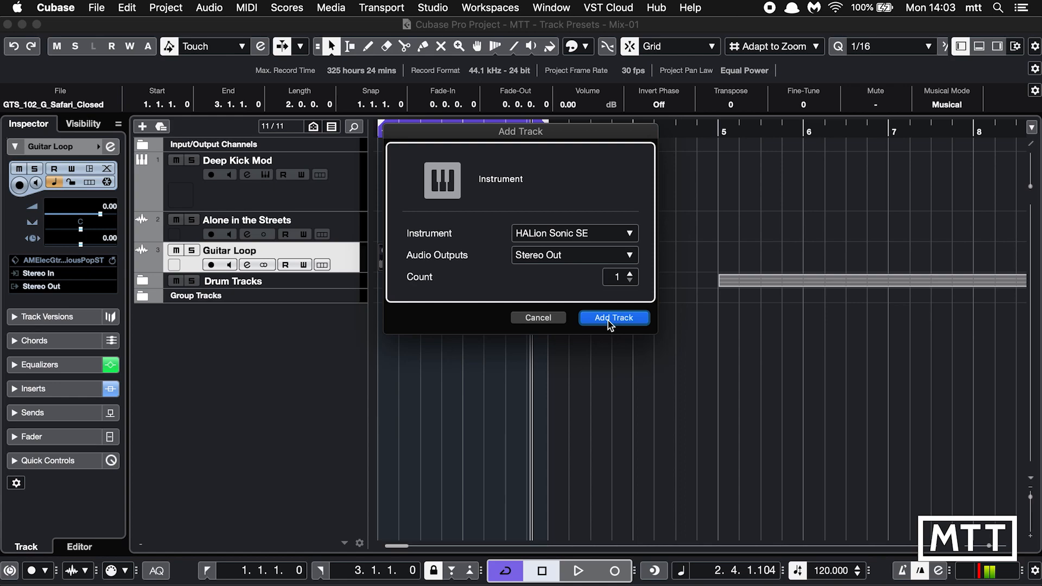
left_click(609, 318)
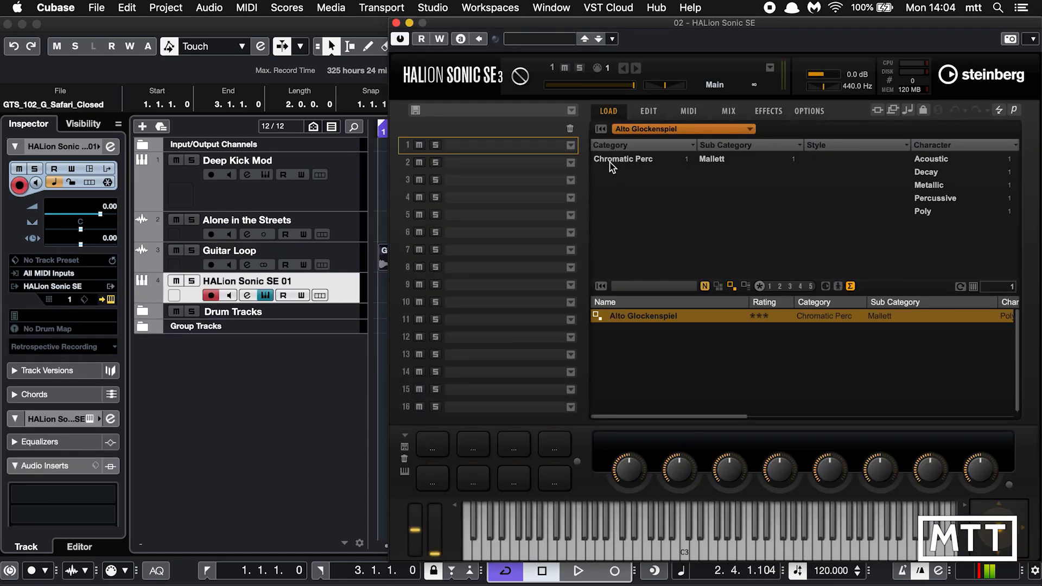
double_click(640, 319)
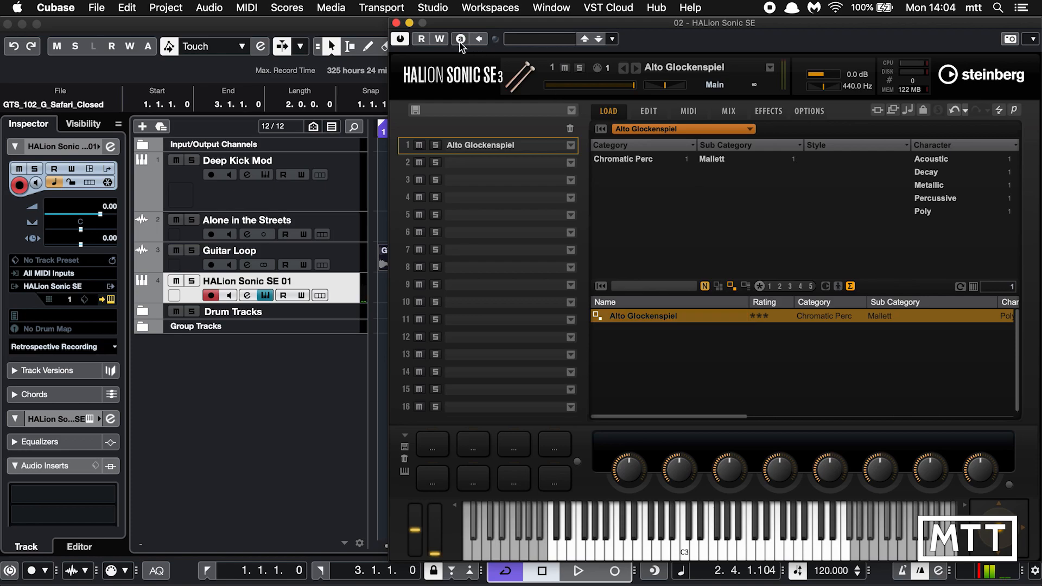
left_click(396, 23)
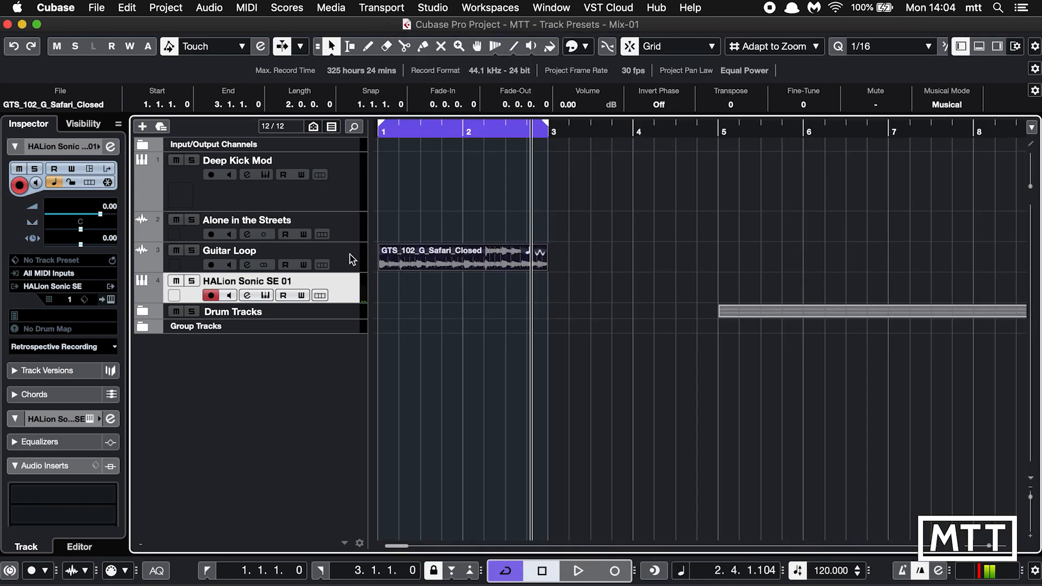
Step: Search the track presets for AM from the HALion Sonic SE 01 channel settings and look through the results without loading one
left_click(246, 295)
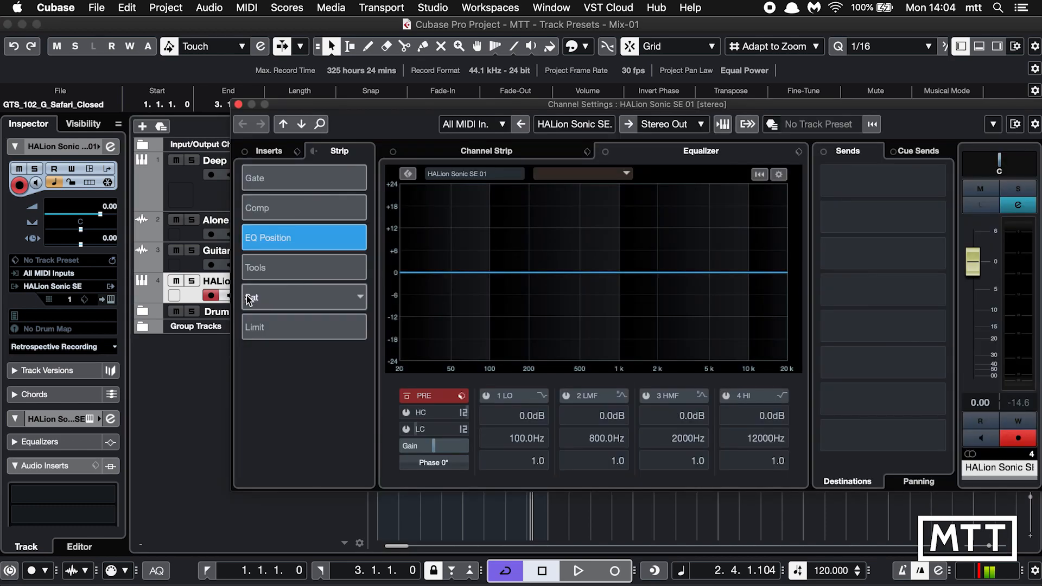
left_click(269, 152)
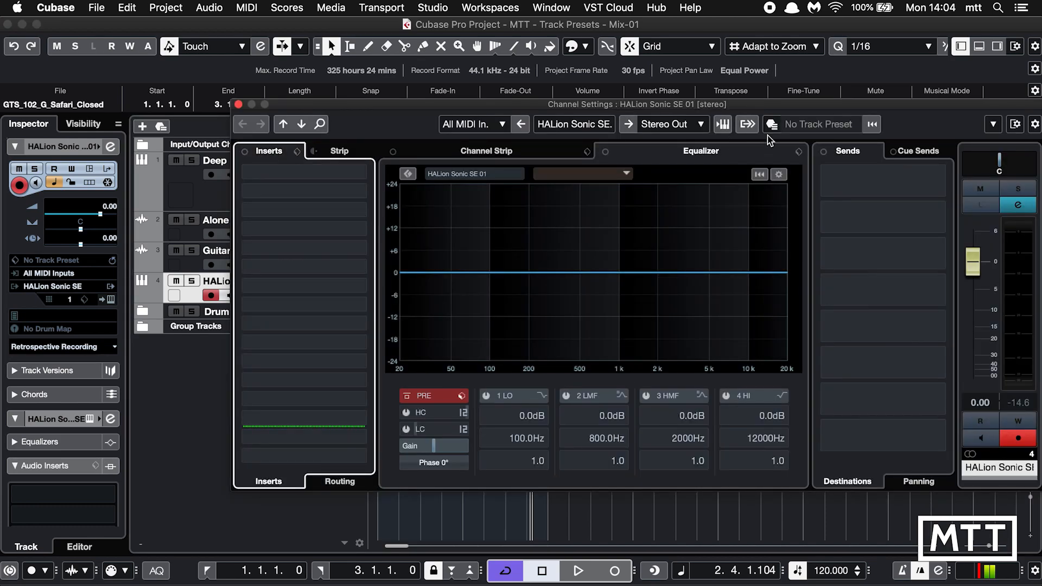
left_click(771, 127)
left_click(780, 140)
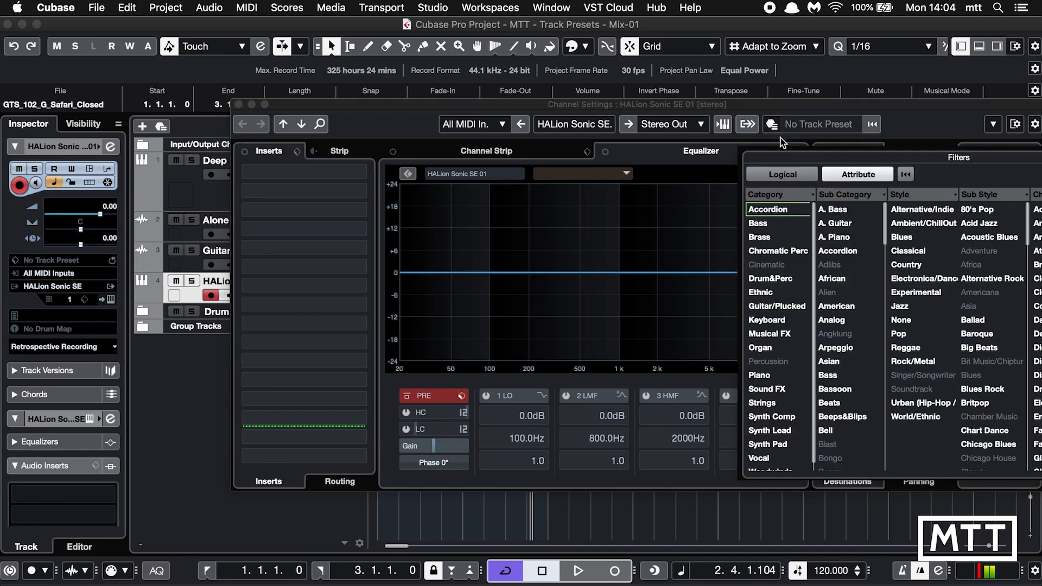
left_click_drag(811, 160, 263, 128)
left_click(682, 170)
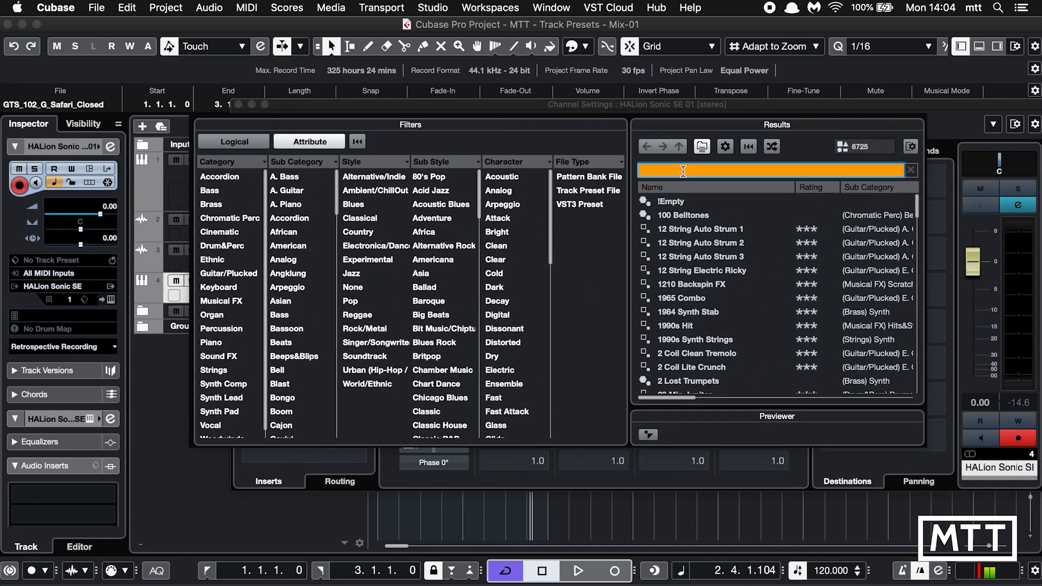
type("AM")
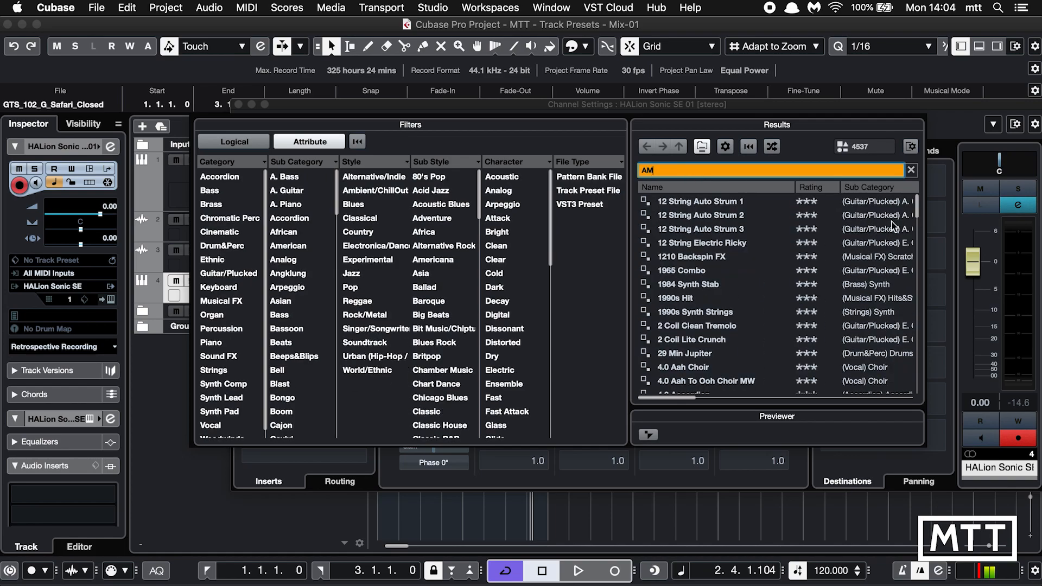
left_click(918, 212)
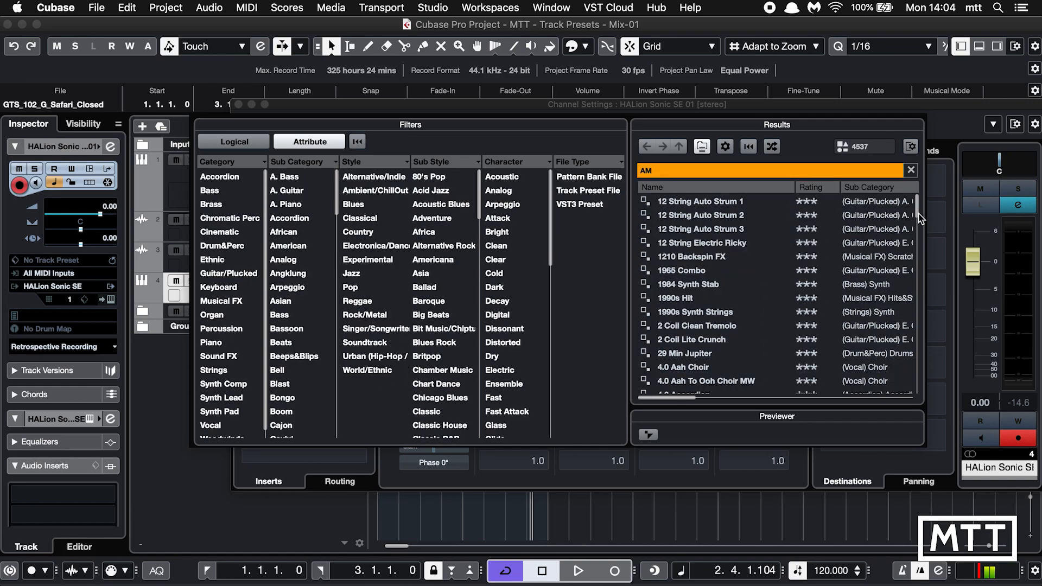
scroll(917, 220, "down", 10)
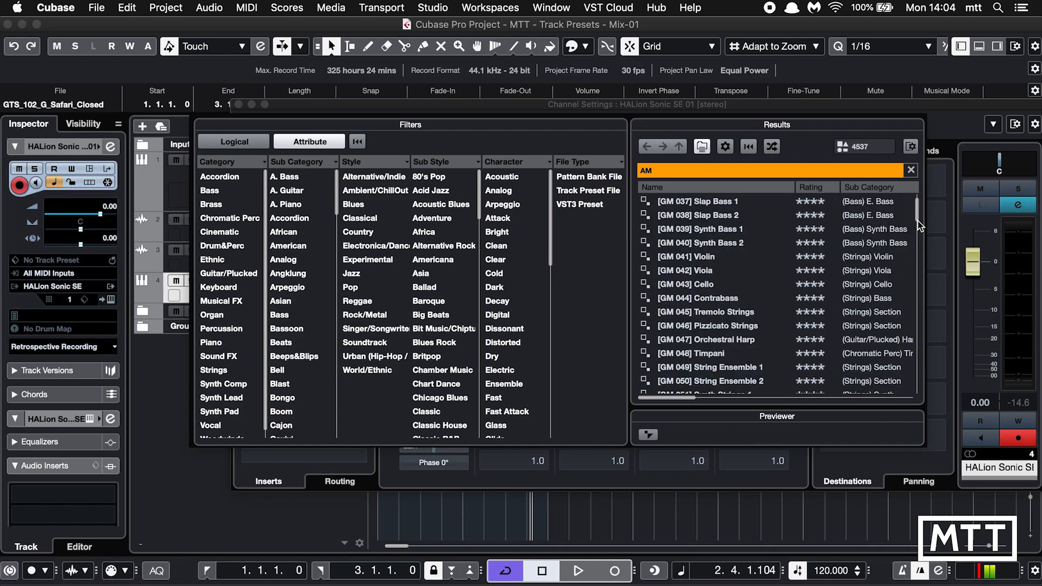
mouse_move(917, 220)
left_mouse_down()
mouse_move(918, 265)
mouse_move(917, 199)
left_mouse_up()
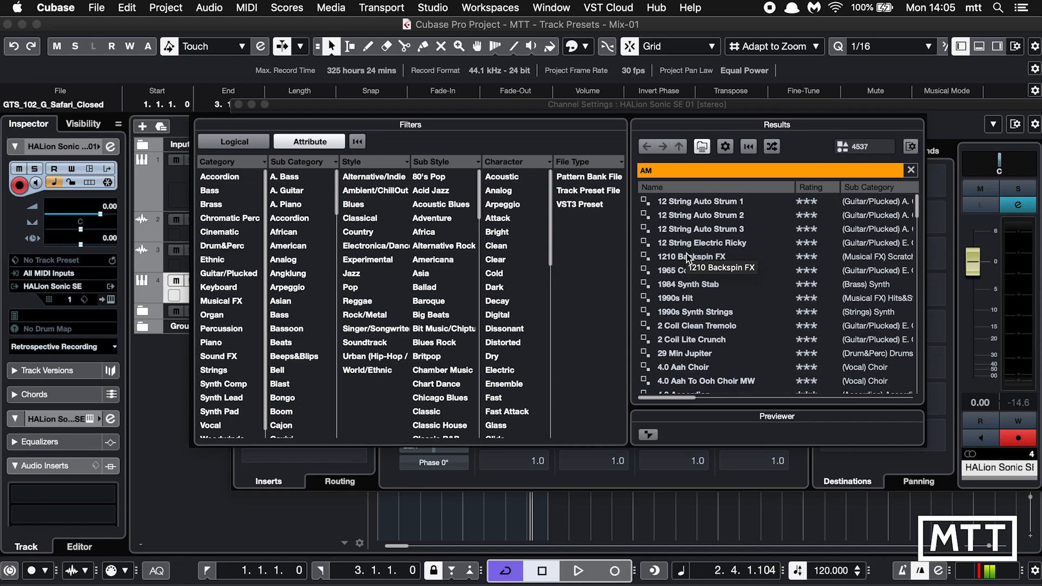
left_click(943, 119)
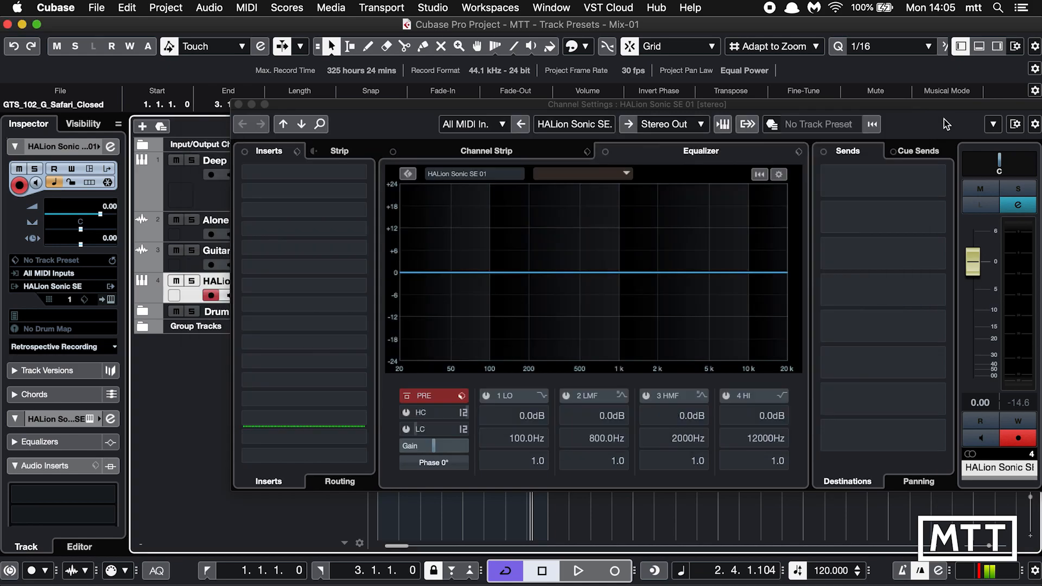
left_click(239, 104)
Step: Rename the HALion Sonic SE 01 track to Glock
double_click(267, 282)
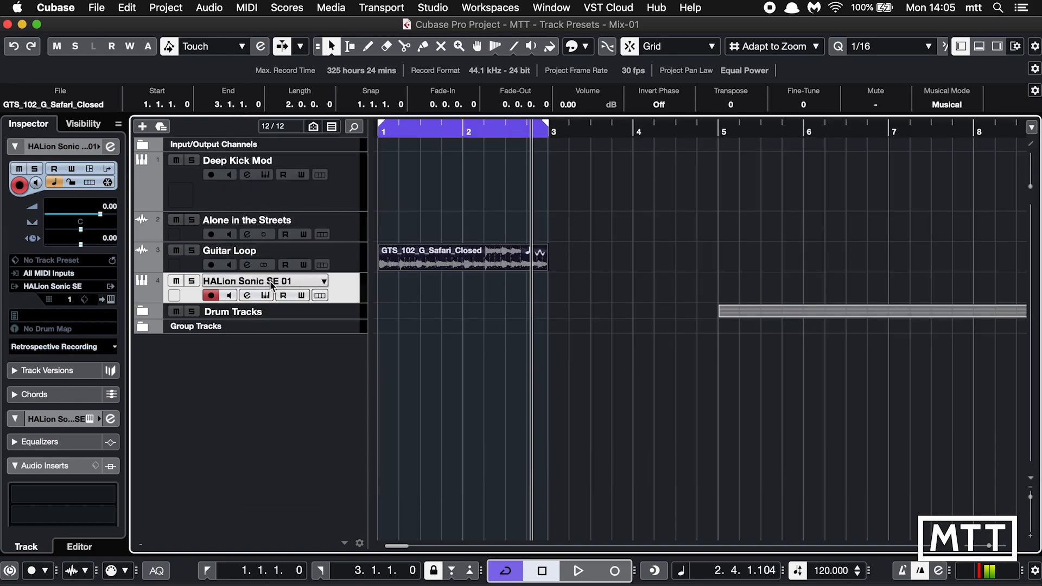
type("Glock")
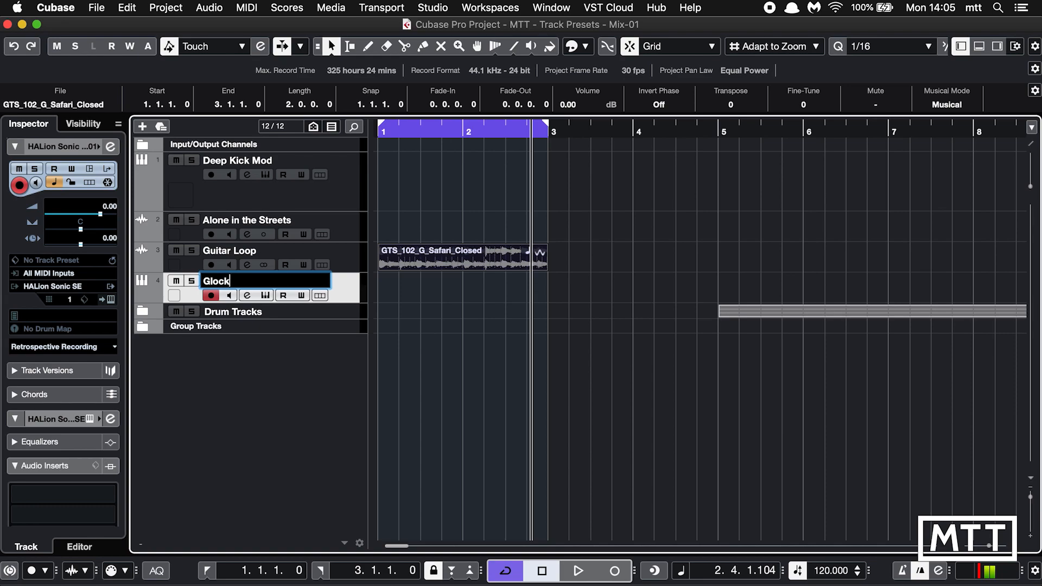
key("Return")
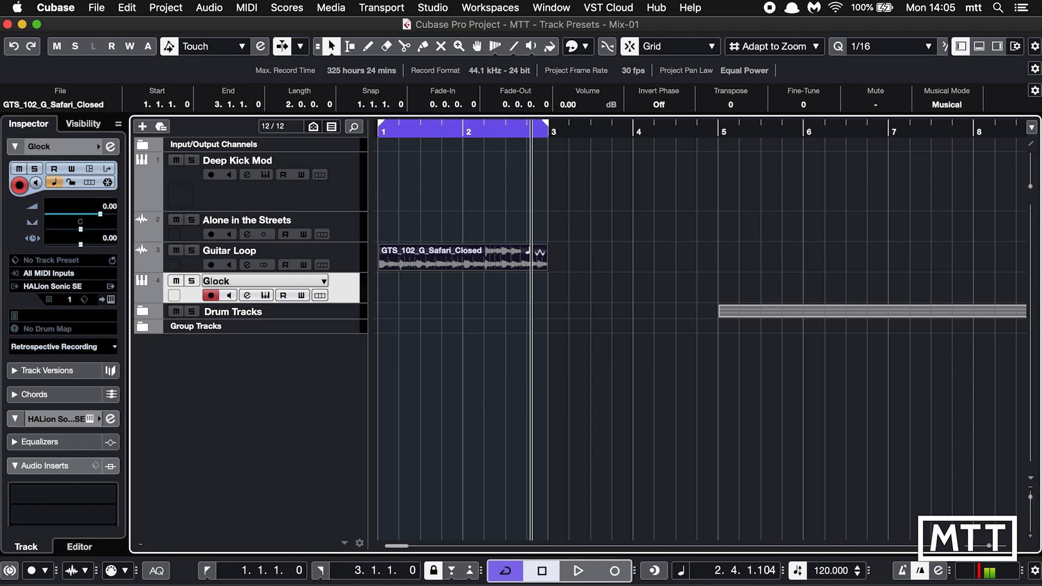
Step: In the MixConsole, add a stereo group channel named Glock Grp to the selected Glock channel, output to Stereo Out and created inside the folder
key("F3")
right_click(311, 235)
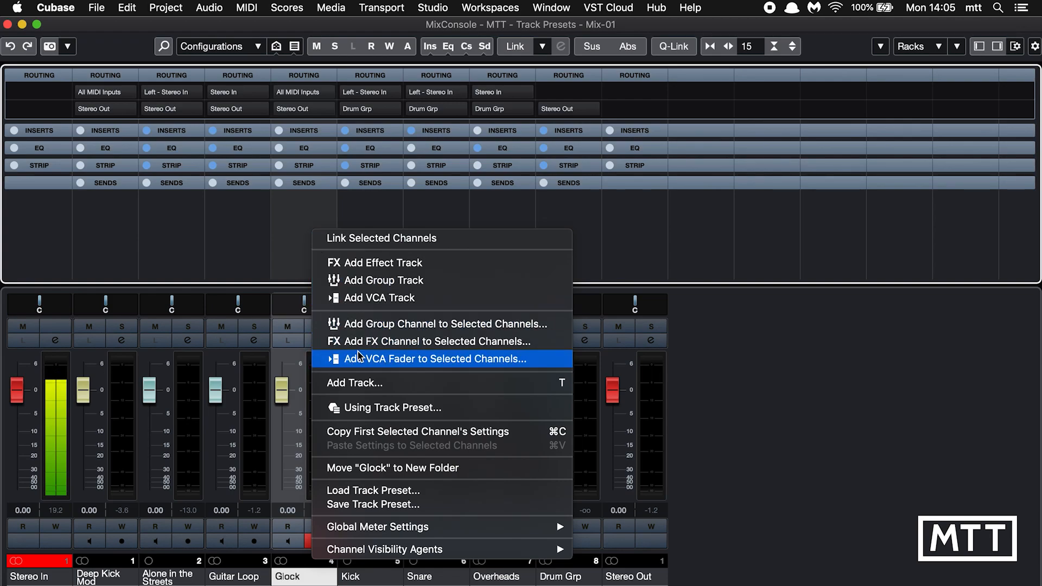
left_click(382, 323)
type("Glock Grp")
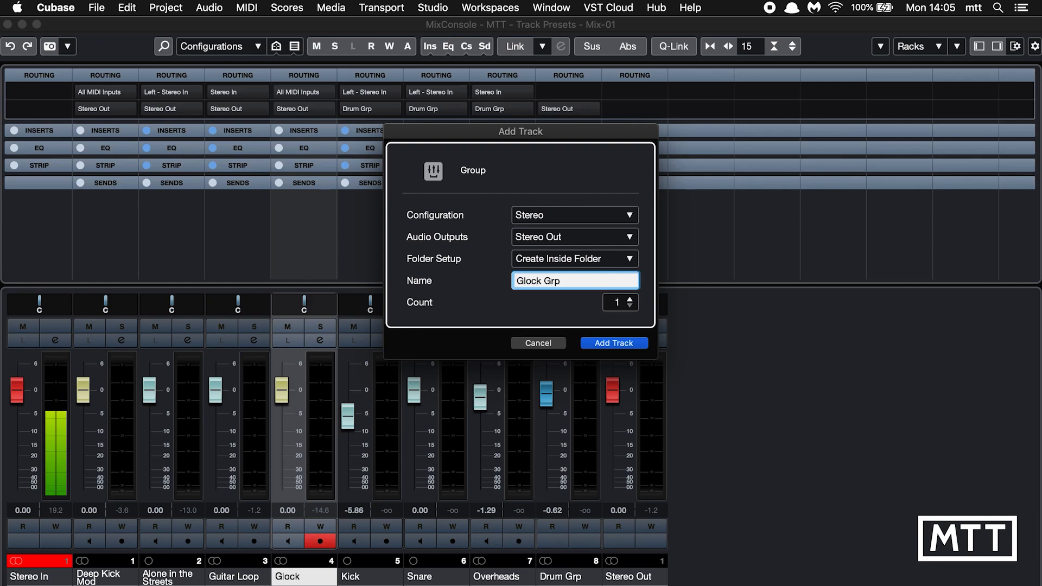
left_click(635, 341)
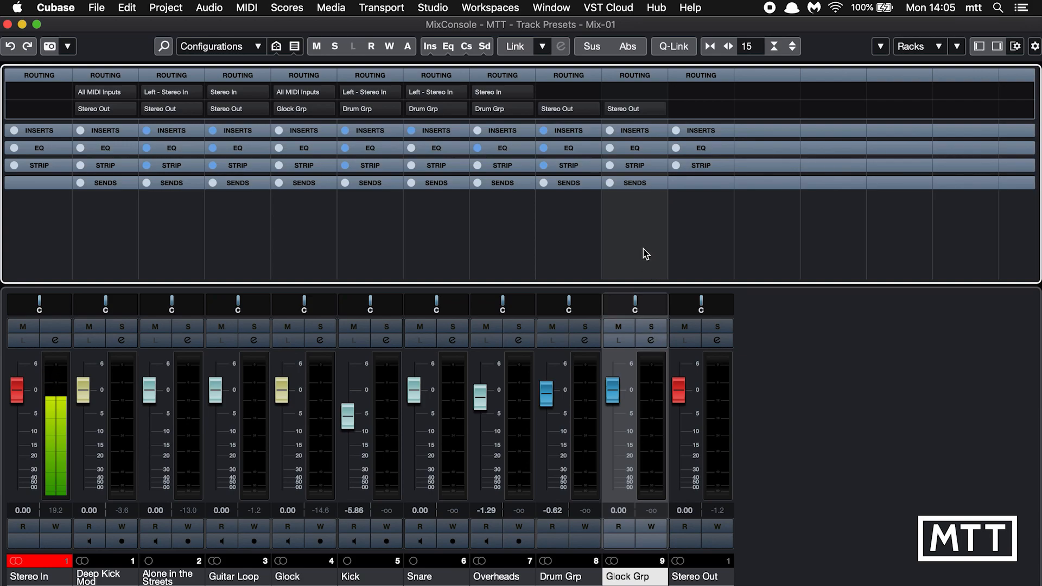
Step: Open the Glock Grp channel's settings and bring up its track preset browser
mouse_move(646, 293)
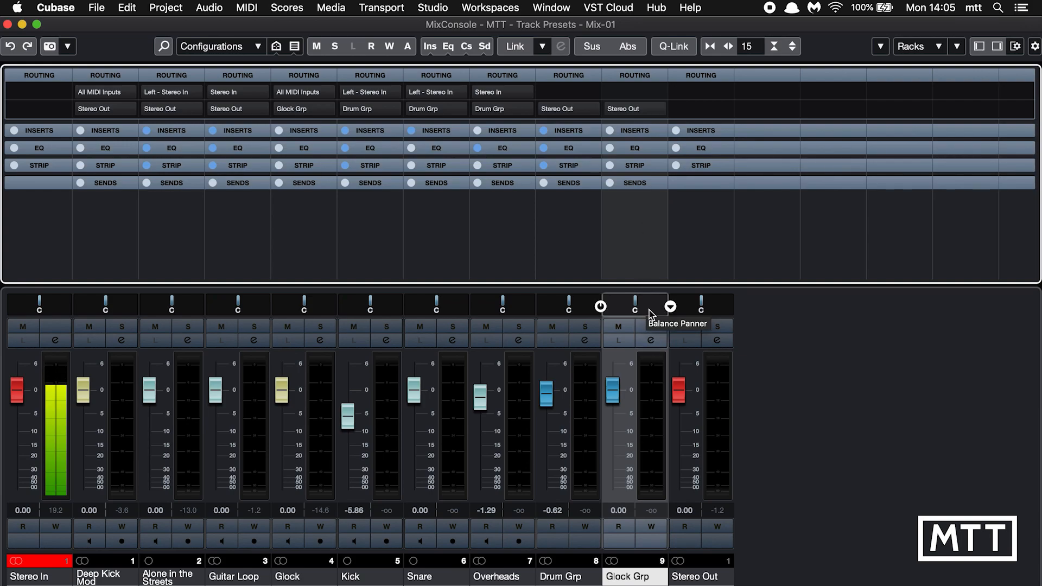
left_click(649, 341)
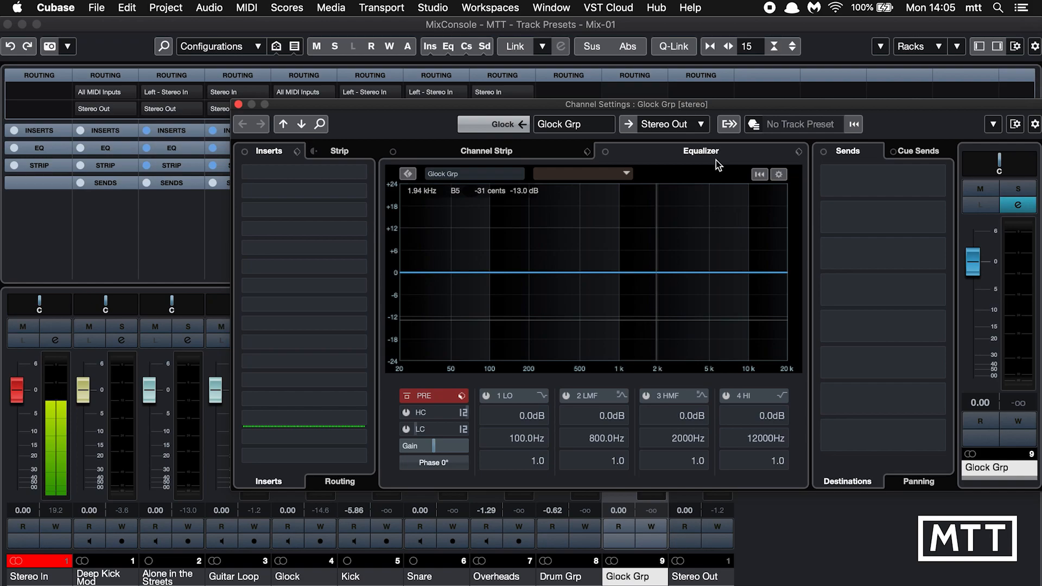
left_click(752, 124)
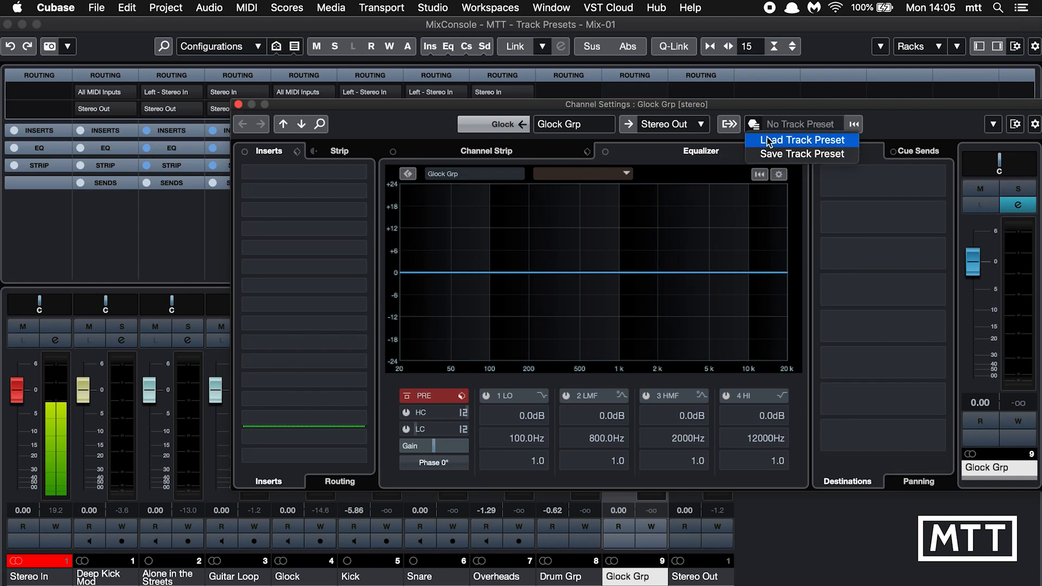
left_click(771, 139)
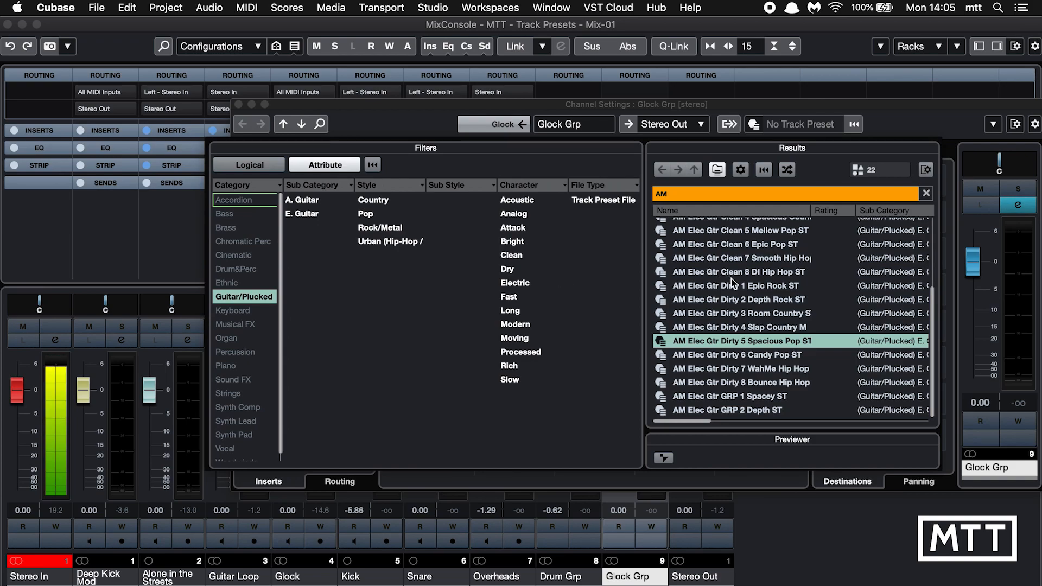
Step: Reset the attribute filters on the AM presets and load AM Elec Gtr Dirty 4 Slap Country M onto Glock Grp
scroll(730, 281, "up", 3)
scroll(731, 281, "down", 3)
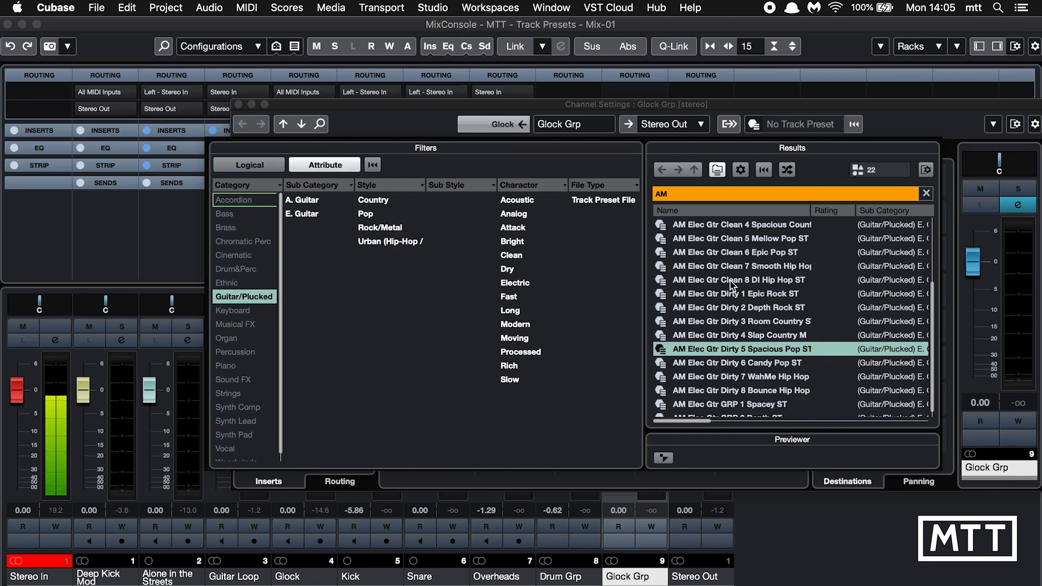
scroll(730, 281, "up", 6)
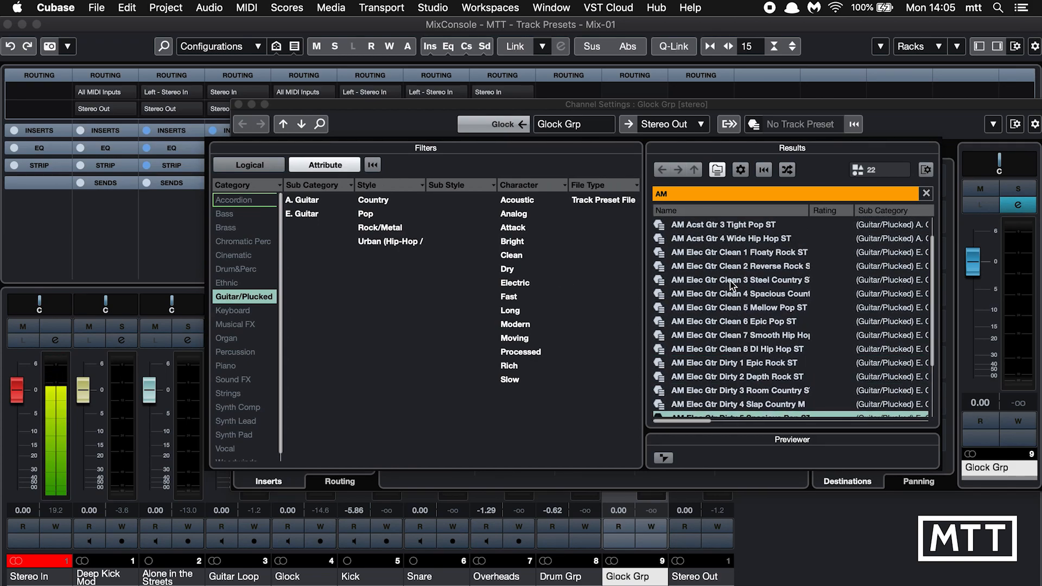
scroll(730, 281, "down", 5)
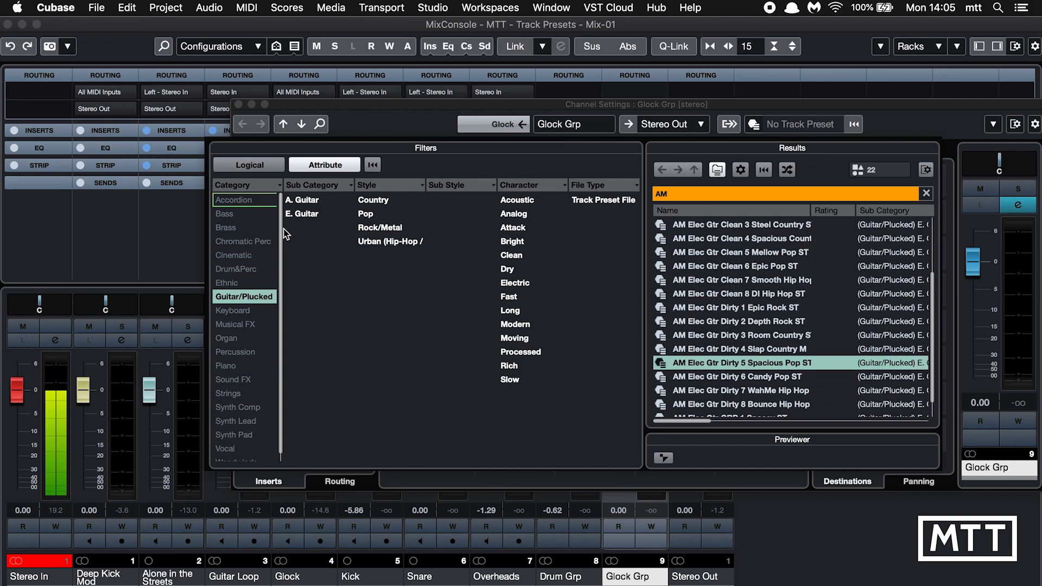
left_click(372, 166)
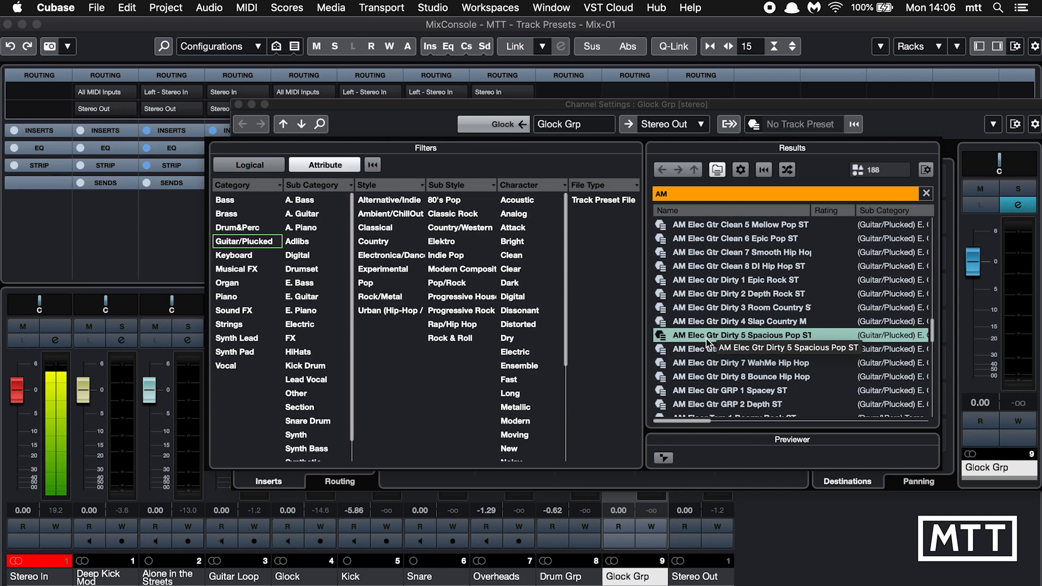
left_click(704, 323)
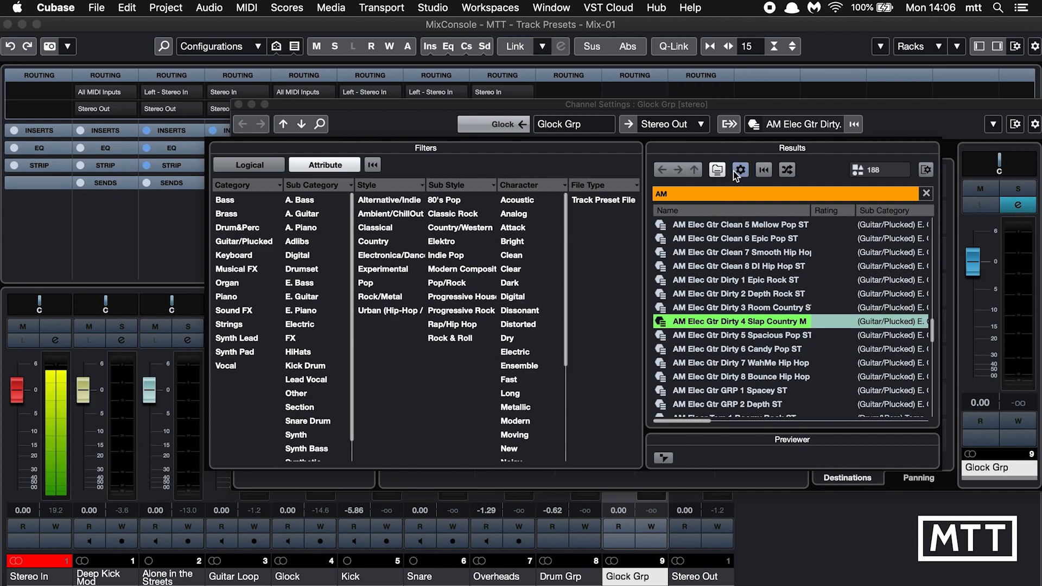
Step: Close the MixConsole, move the Glock Grp channel settings clear of the track list, and enable monitoring on the Glock track
left_click(7, 25)
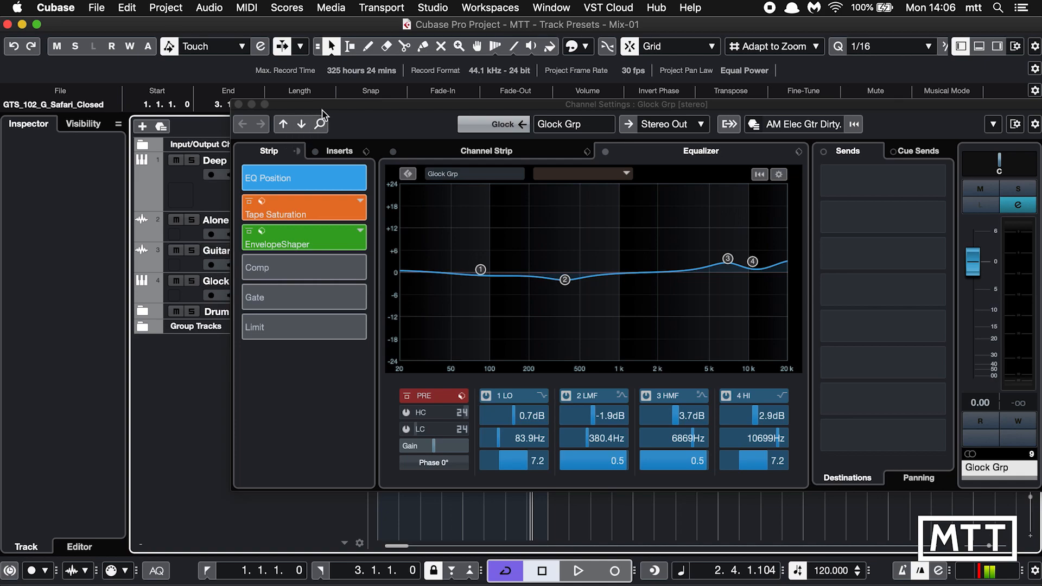
left_click_drag(327, 109, 363, 105)
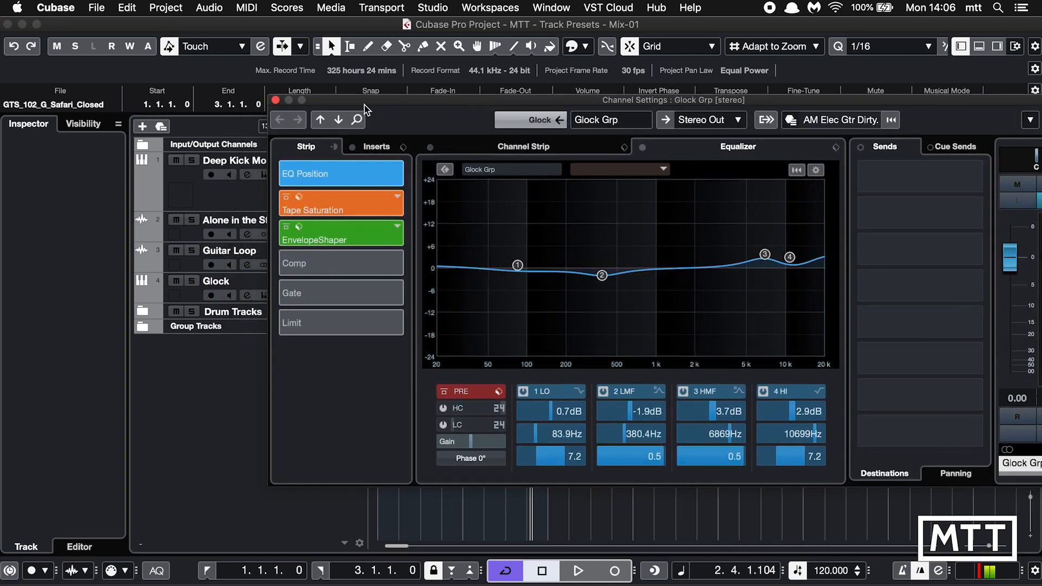
left_click(230, 296)
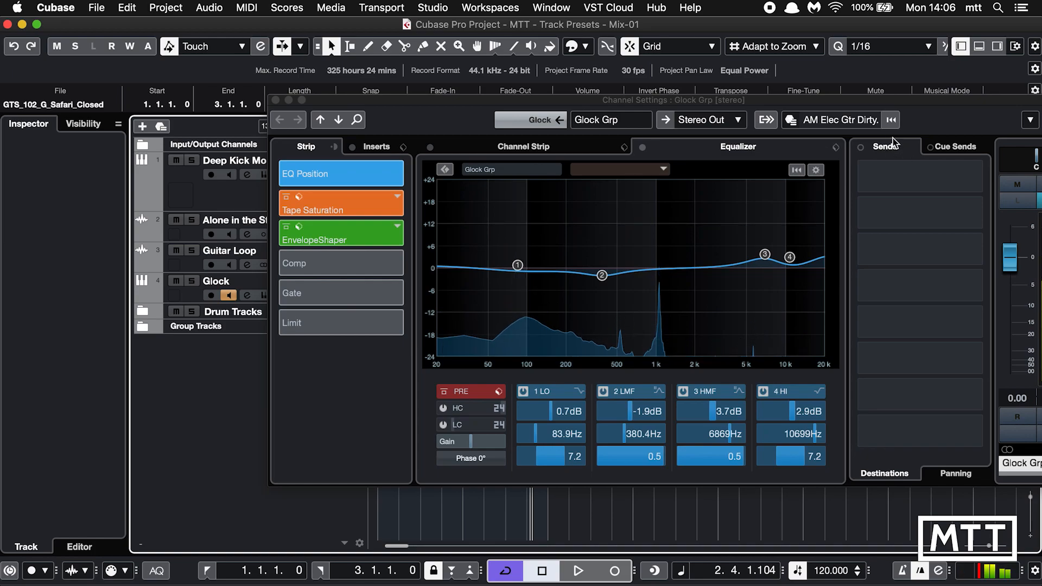
Step: Reopen the Glock Grp preset browser and audition AM Elec Gtr Dirty 2 Depth Rock ST, Clean 8 DI Hip Hop ST and AM Drum Overheads GRP ST
left_click(893, 120)
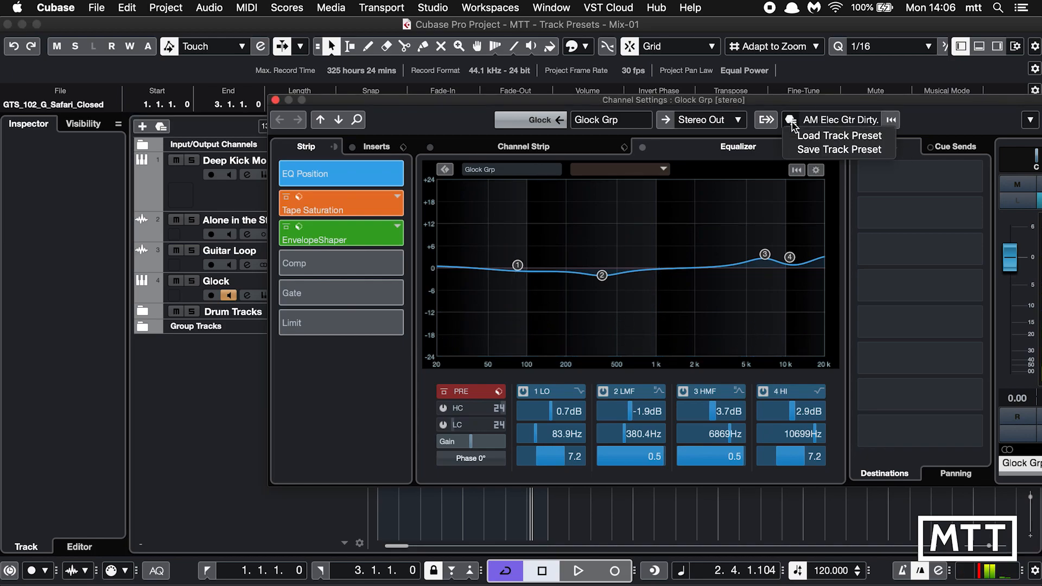
left_click(802, 135)
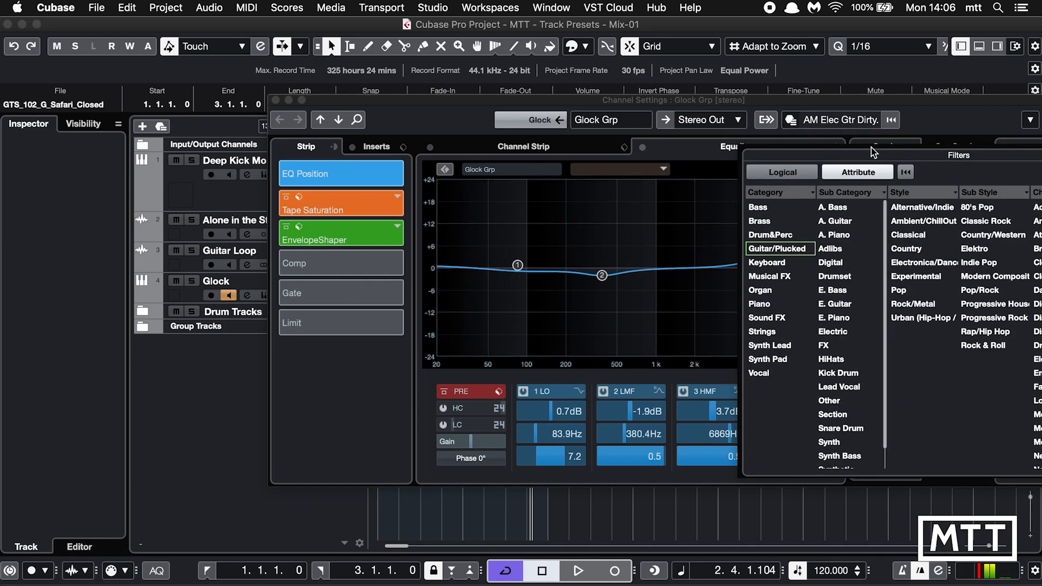
left_click_drag(857, 148, 362, 114)
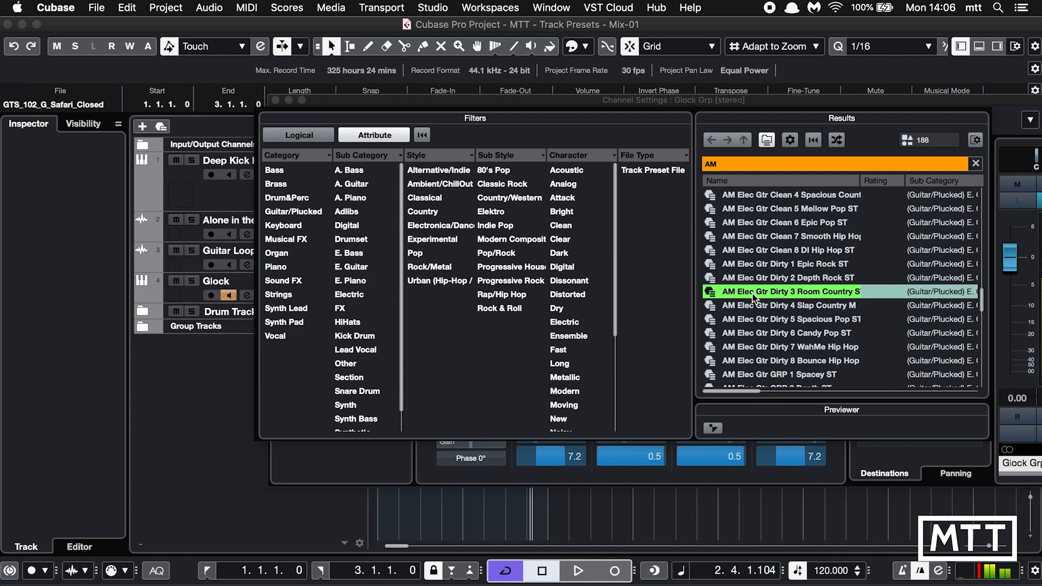
left_click(761, 278)
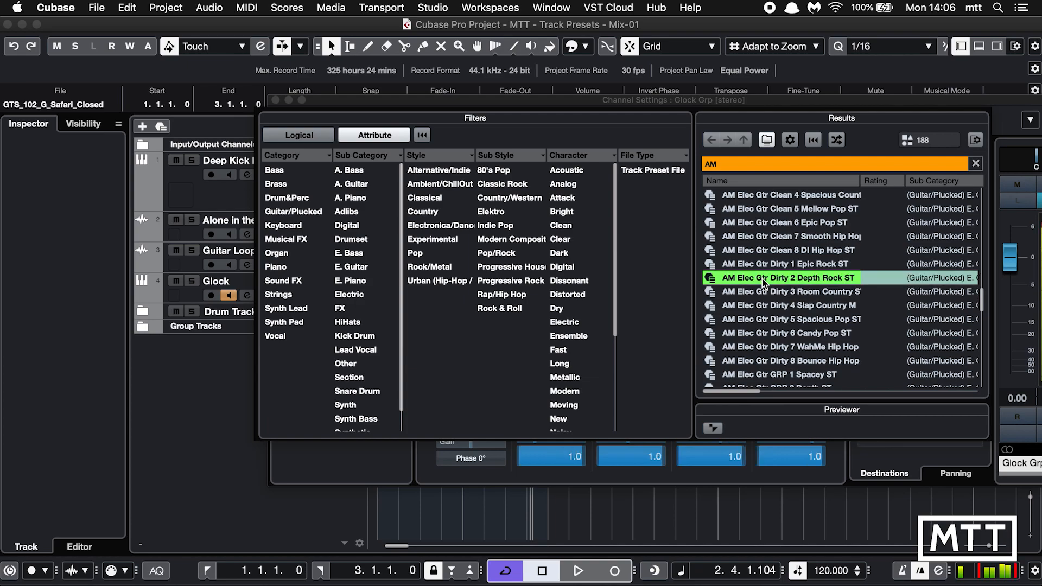
left_click(771, 251)
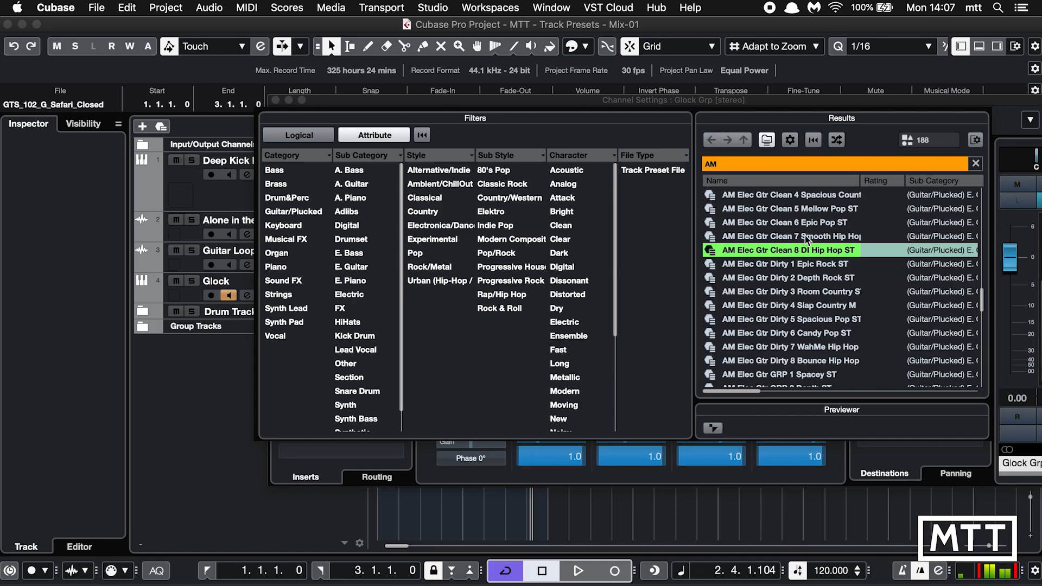
scroll(865, 264, "up", 5)
left_click(778, 265)
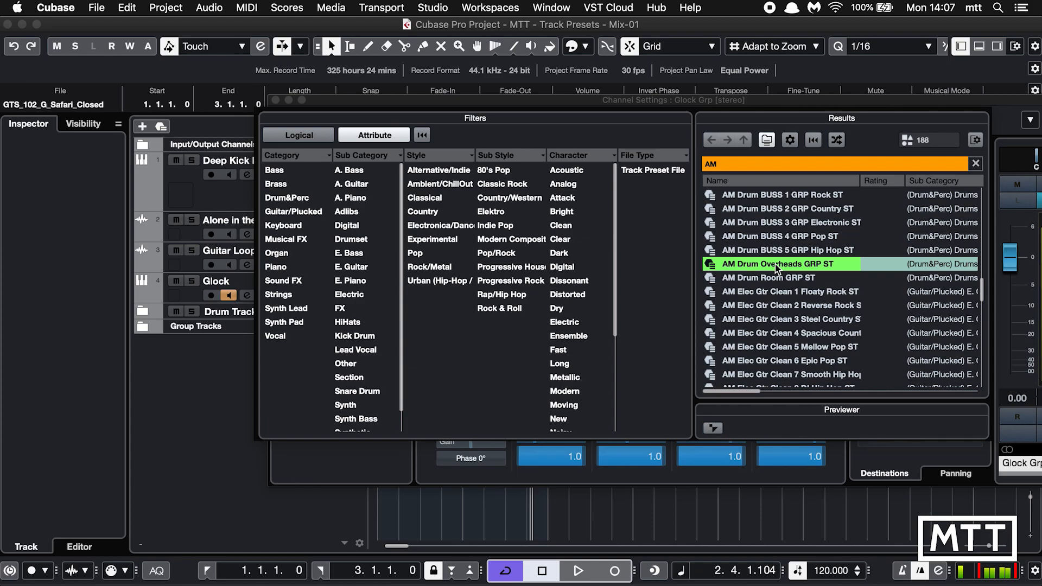
scroll(777, 268, "up", 4)
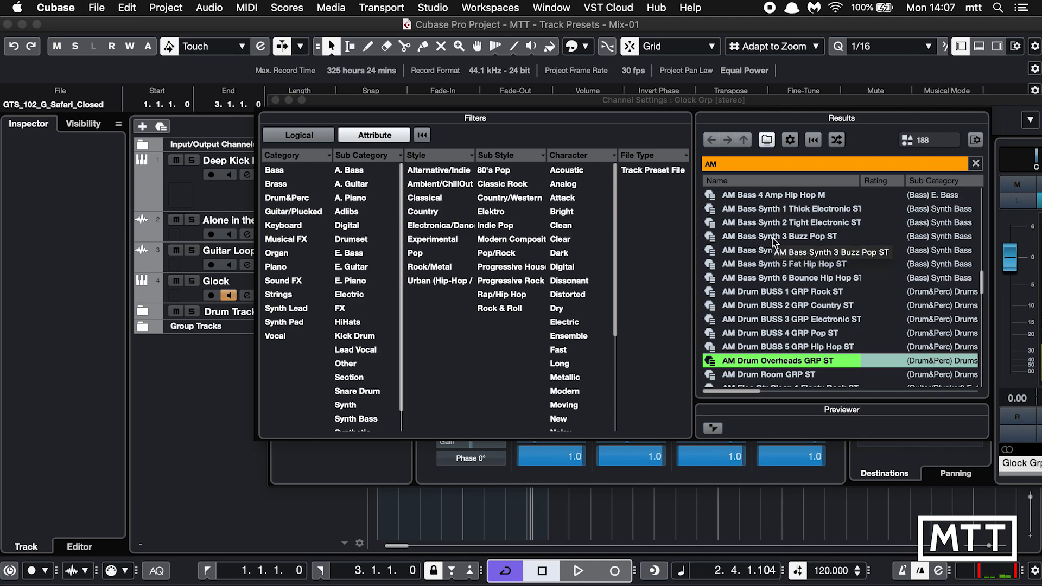
Step: Load AM Elec Gtr Dirty 2 Depth Rock ST onto Glock Grp, then lower its low EQ band to about -3.9 dB at 79 Hz
scroll(772, 239, "down", 10)
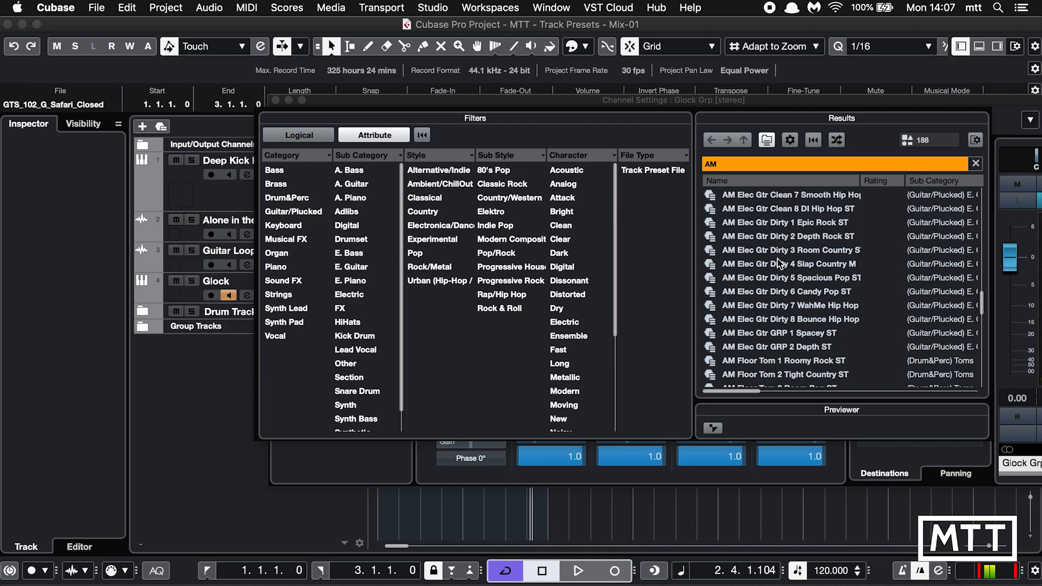
double_click(755, 237)
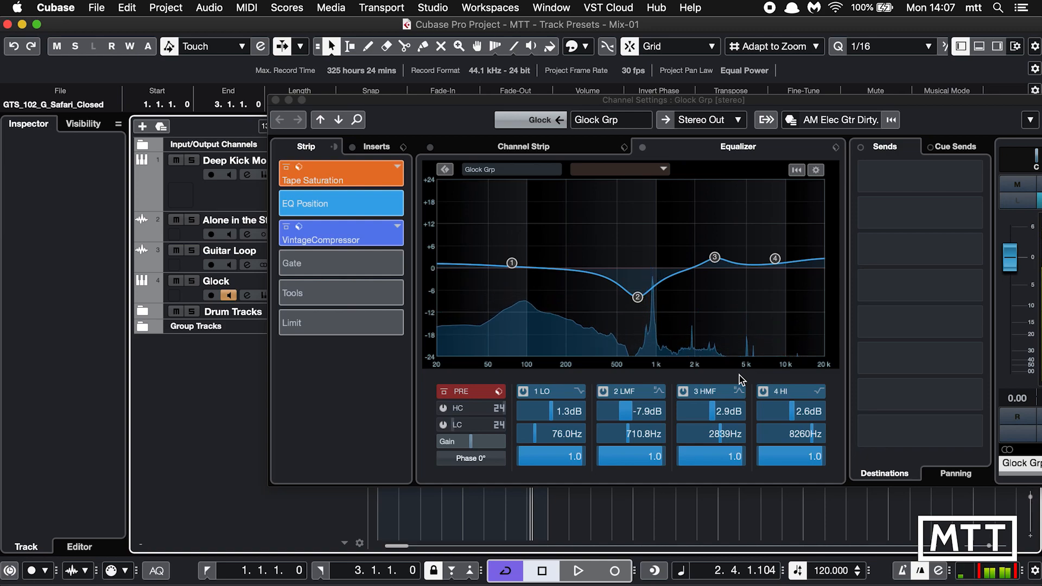
left_click_drag(512, 264, 514, 287)
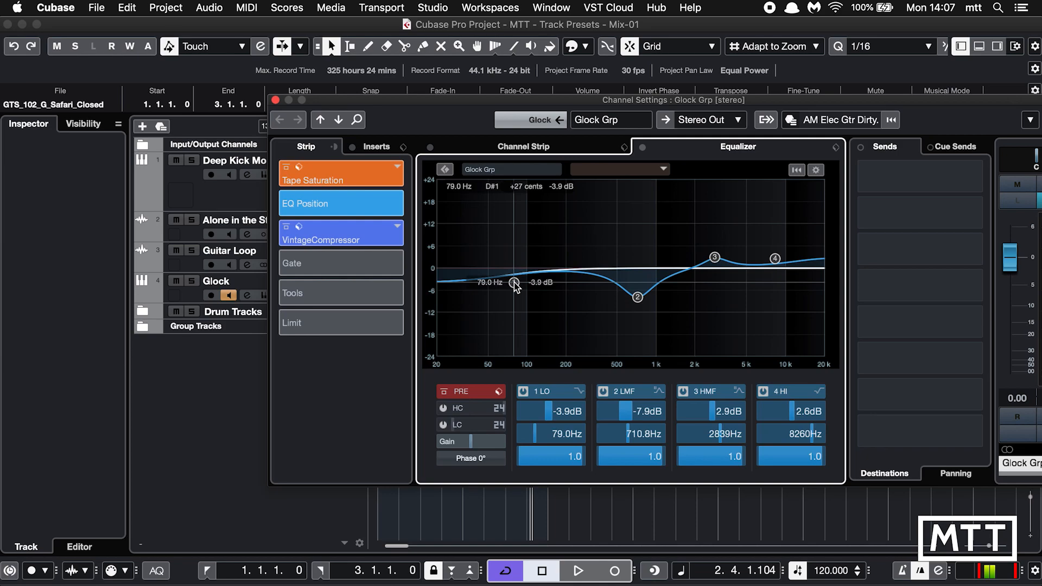
left_click(275, 100)
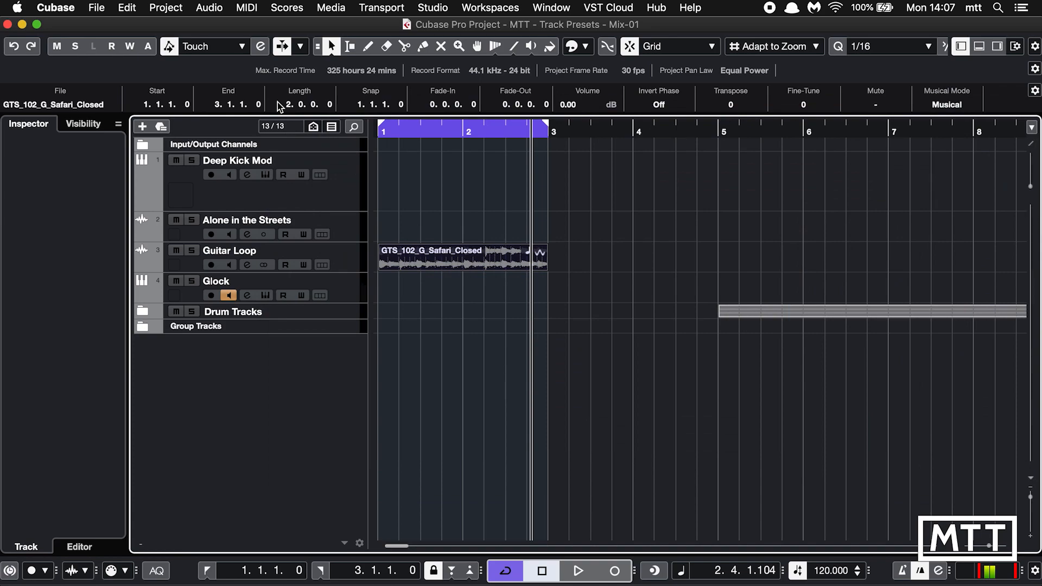
Step: In the MixConsole, copy the Glock Grp channel's settings and paste them onto the Glock channel
key("F3")
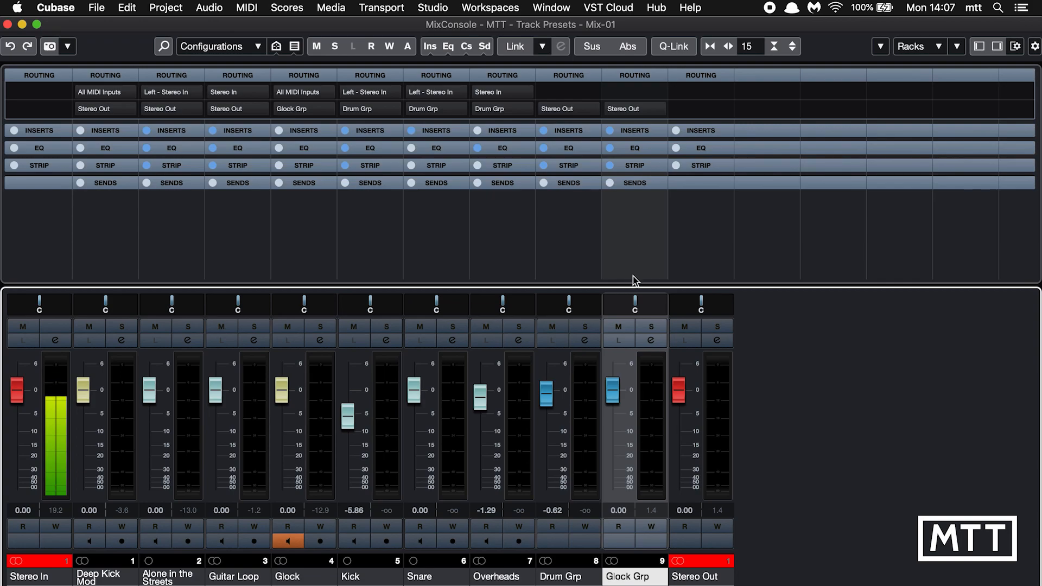
right_click(637, 241)
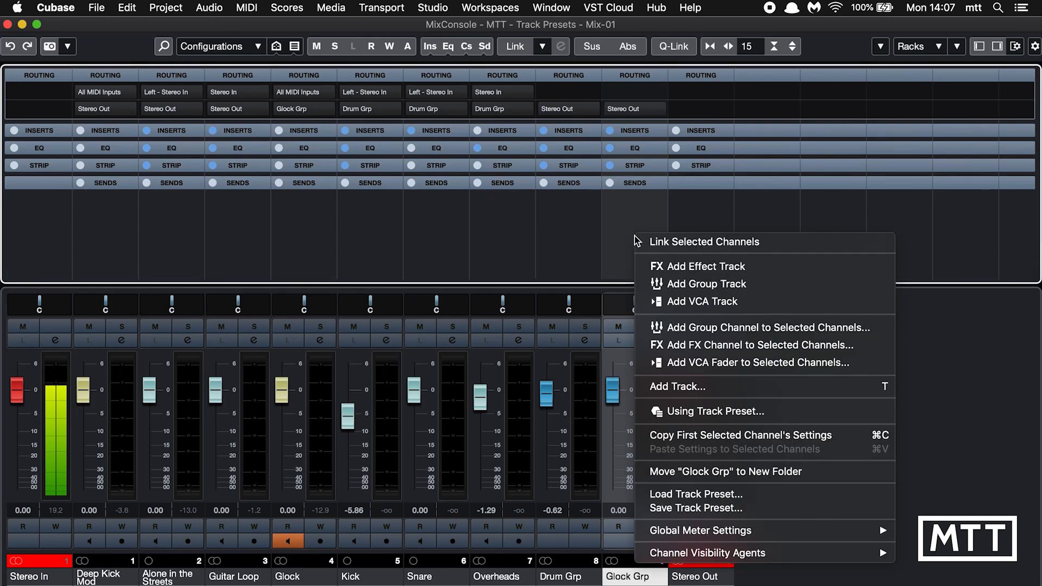
left_click(681, 437)
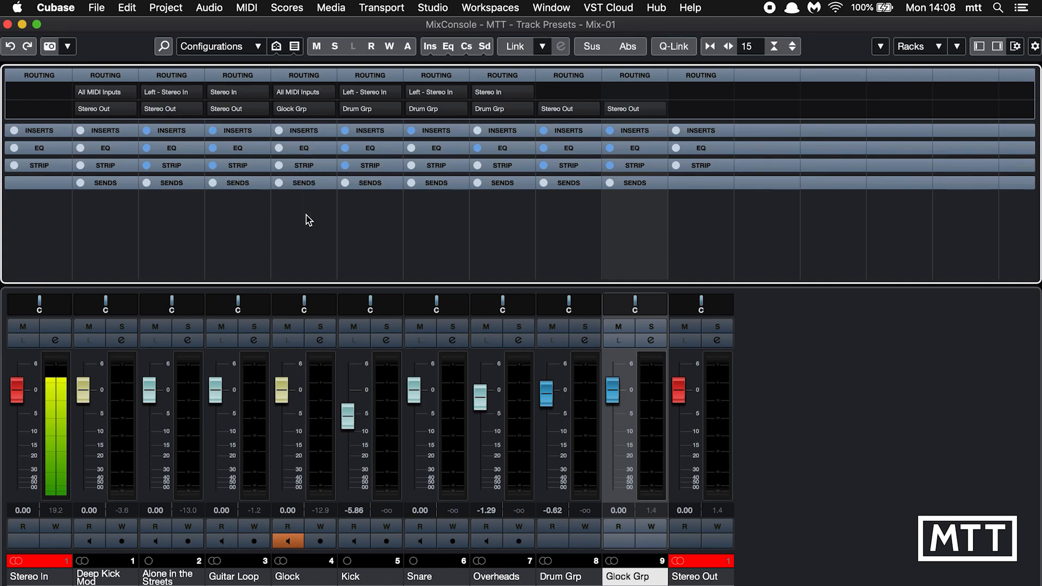
left_click(306, 239)
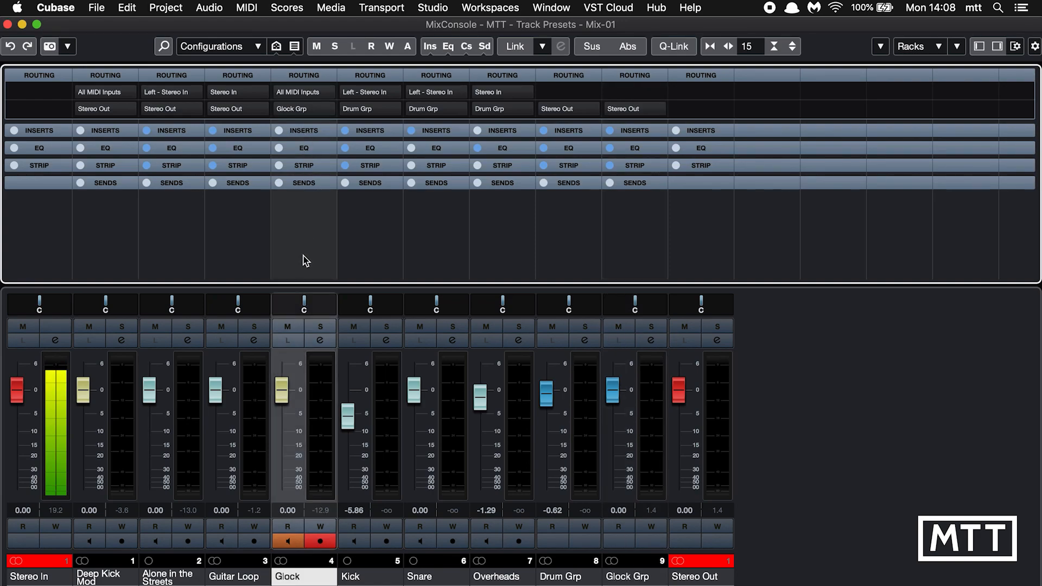
right_click(305, 261)
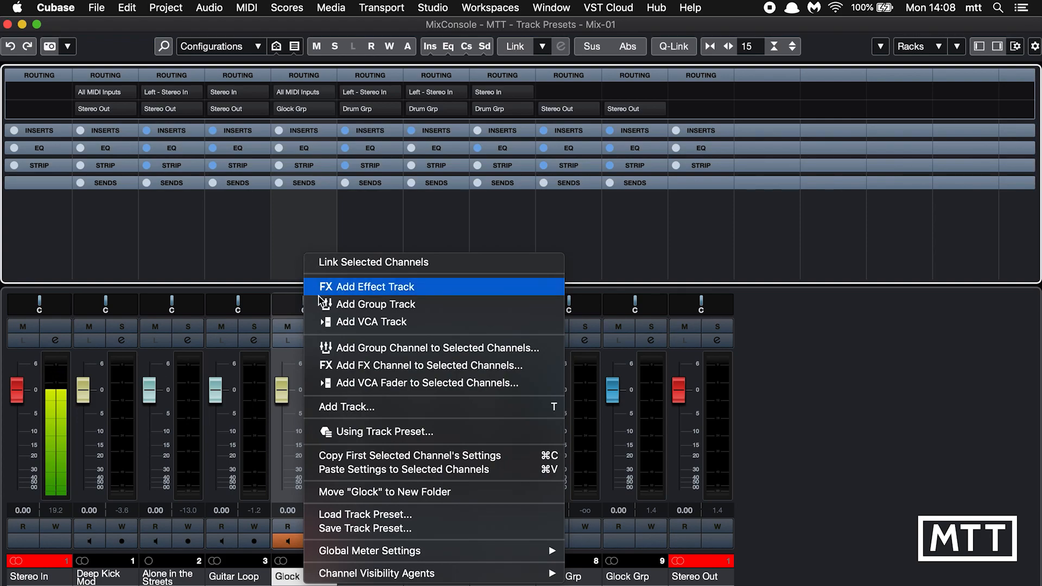
left_click(392, 470)
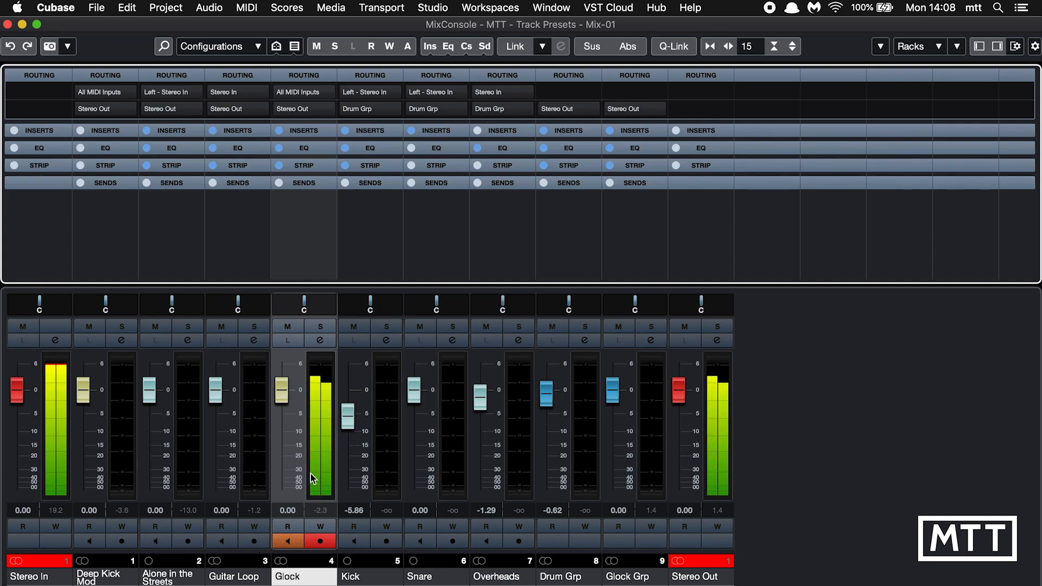
Step: Check the pasted EQ and channel strip in the Glock channel's settings, and return to the project window
left_click(320, 341)
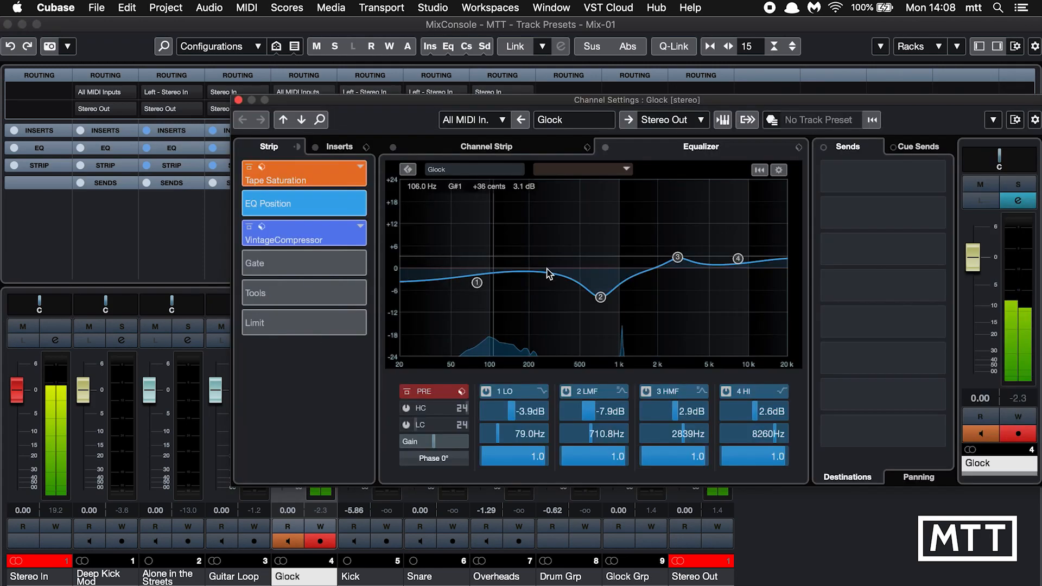
left_click(513, 148)
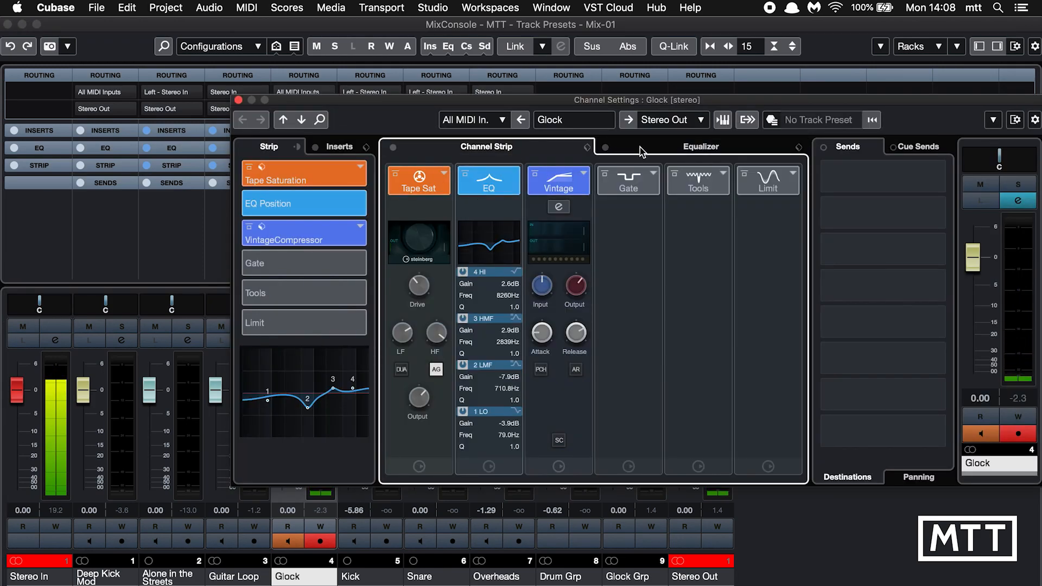
left_click(238, 100)
key("F3")
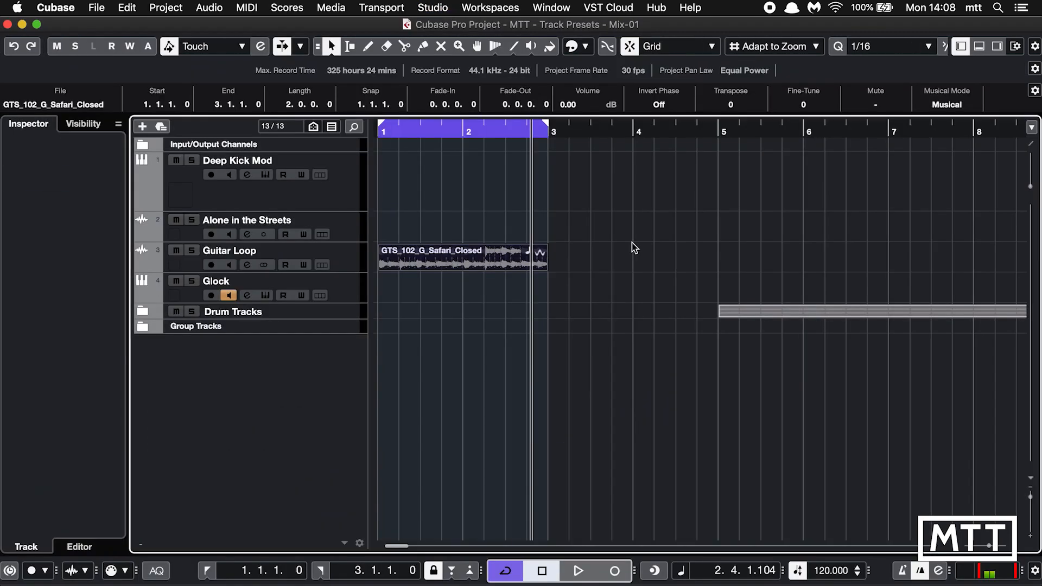
Step: Expand the Group Tracks folder and remove the Glock Grp track, accepting deletion of its data
left_click(142, 326)
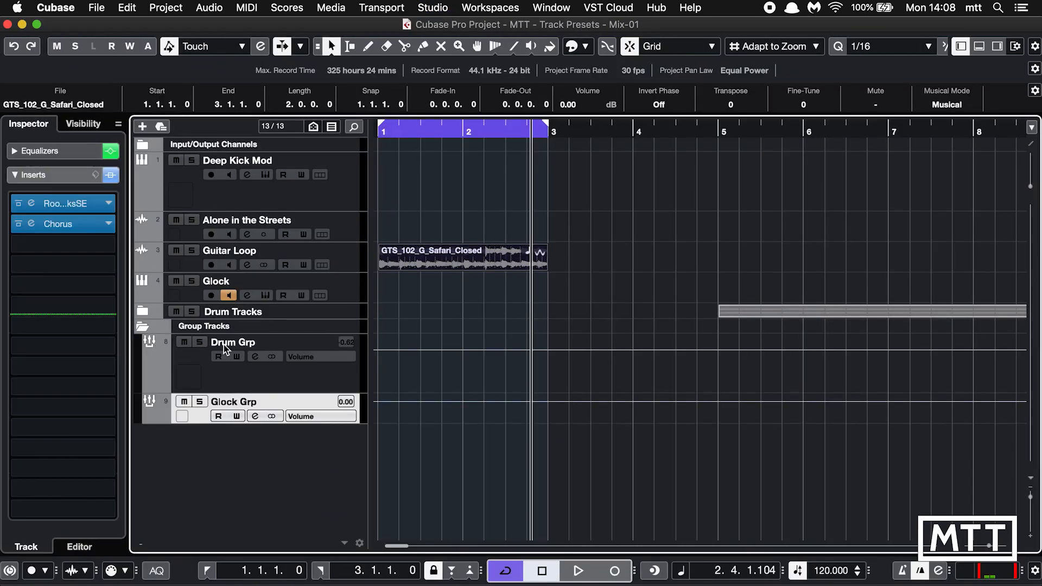
right_click(200, 413)
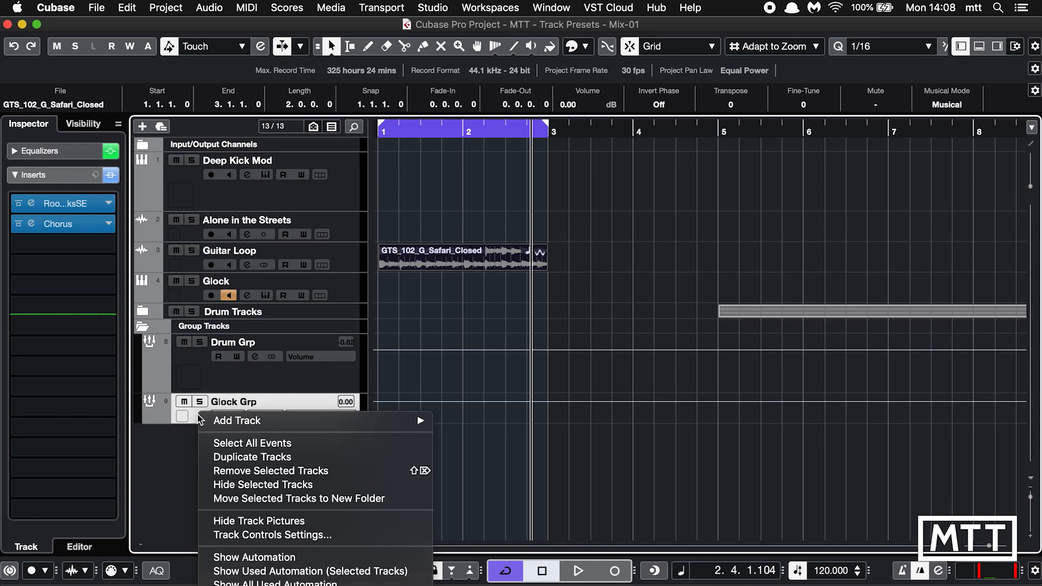
left_click(231, 471)
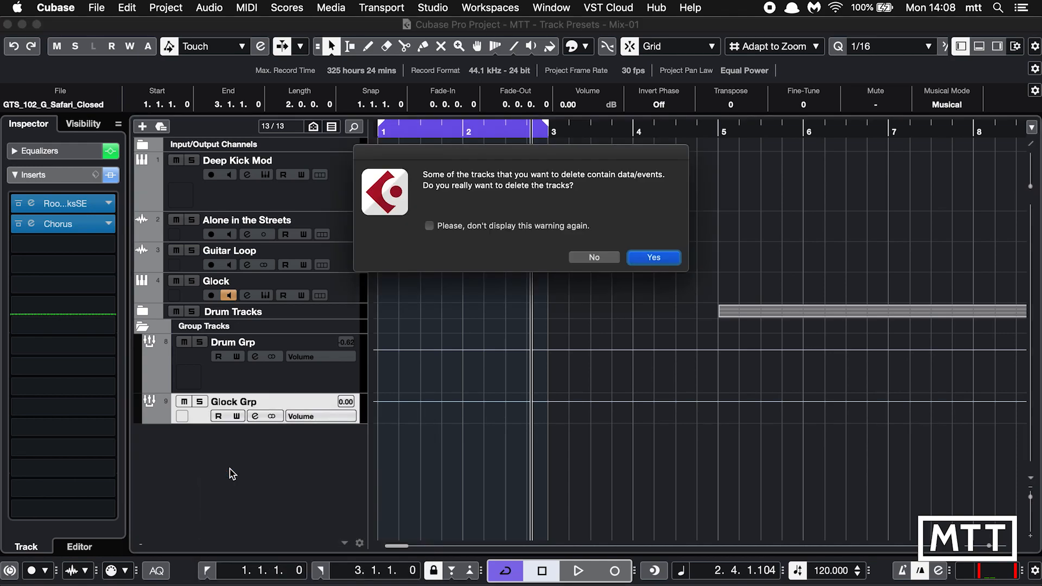
left_click(657, 257)
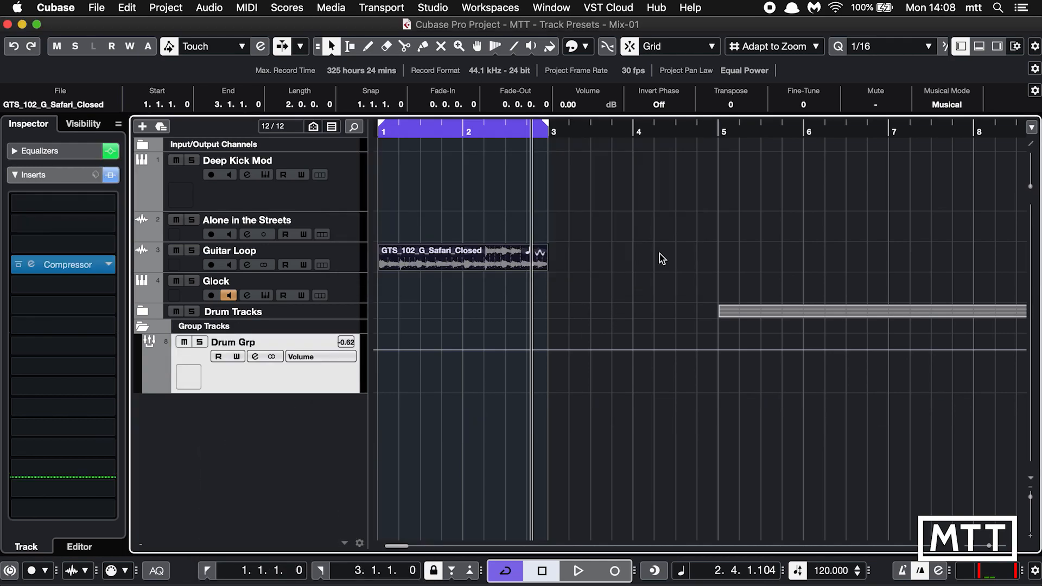
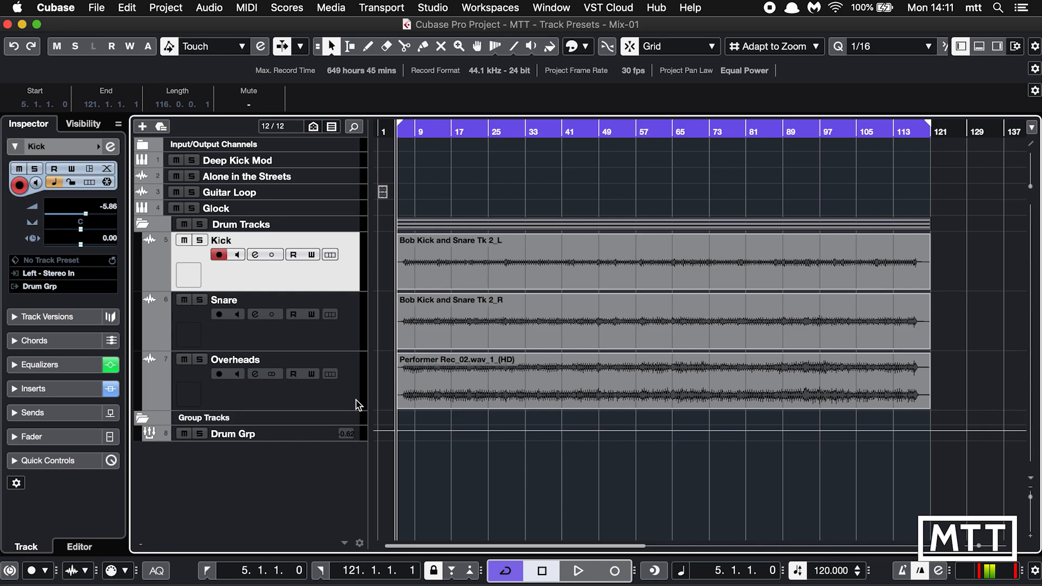
Step: Examine the inserts, channel strip and EQ settings of the Kick, Snare and Overheads channels
left_click(260, 258)
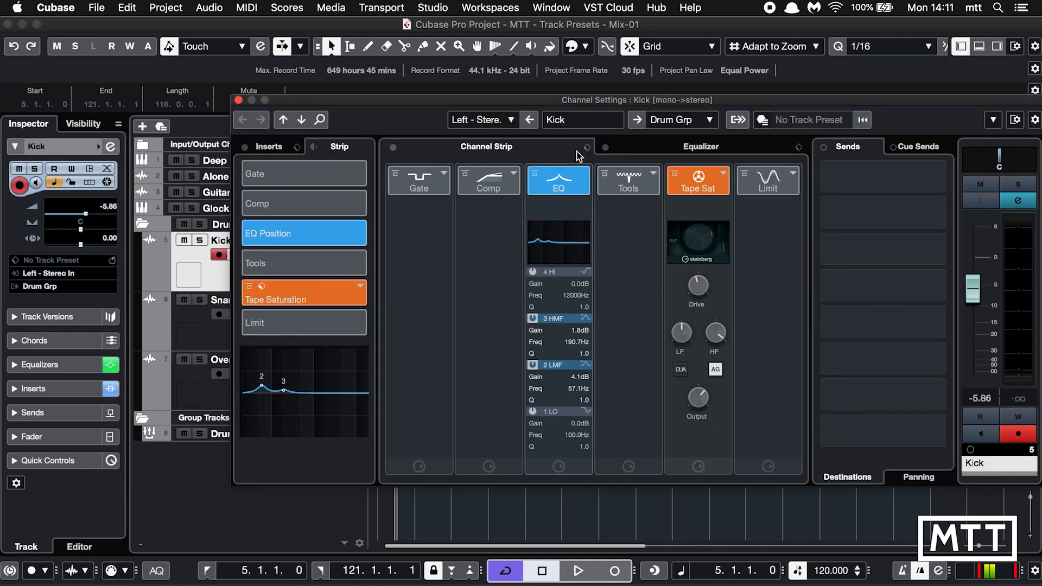
left_click(651, 152)
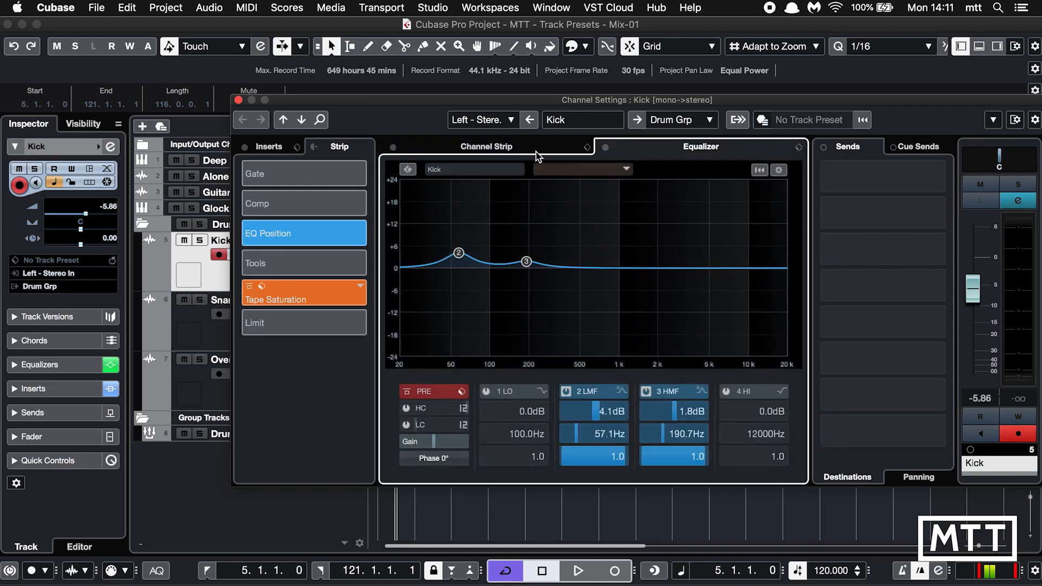
left_click(527, 154)
left_click(276, 147)
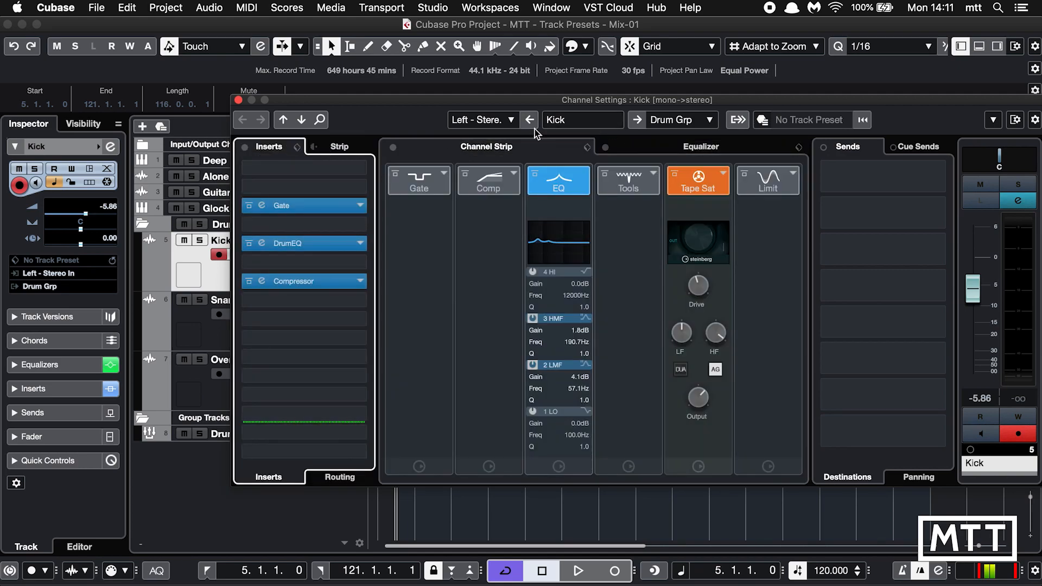
left_click(301, 120)
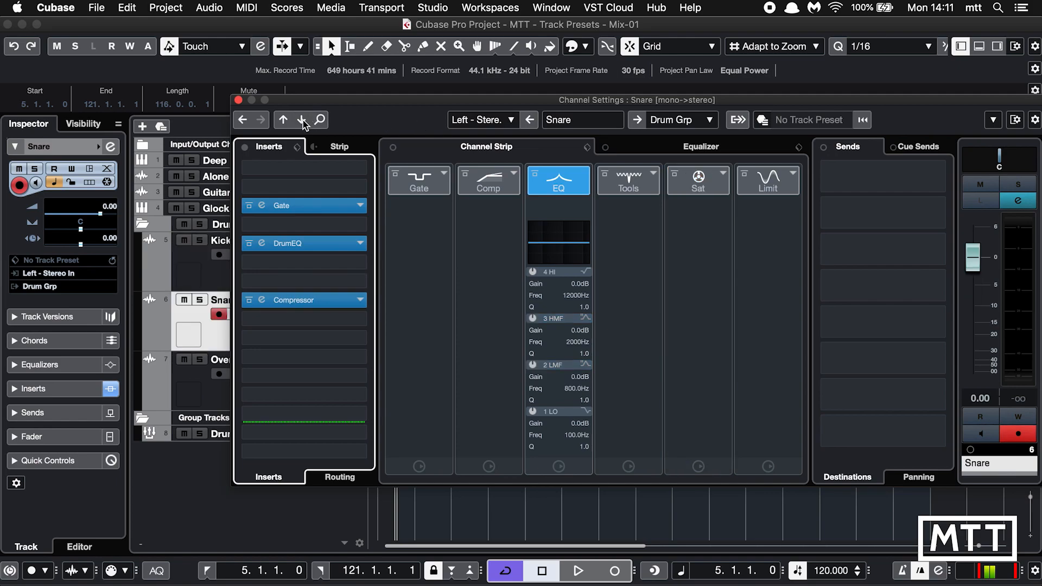
left_click(738, 147)
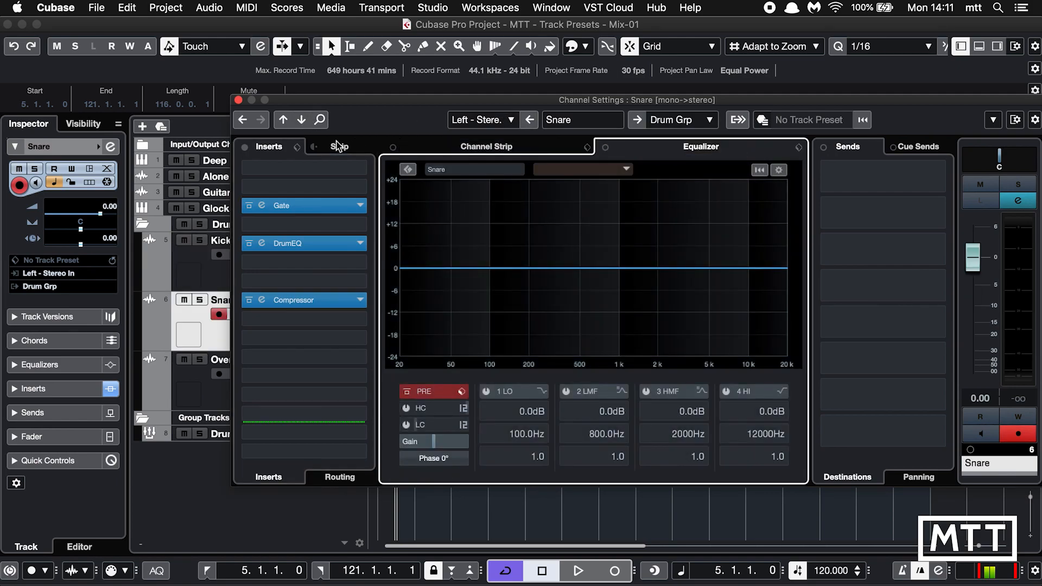
left_click(301, 120)
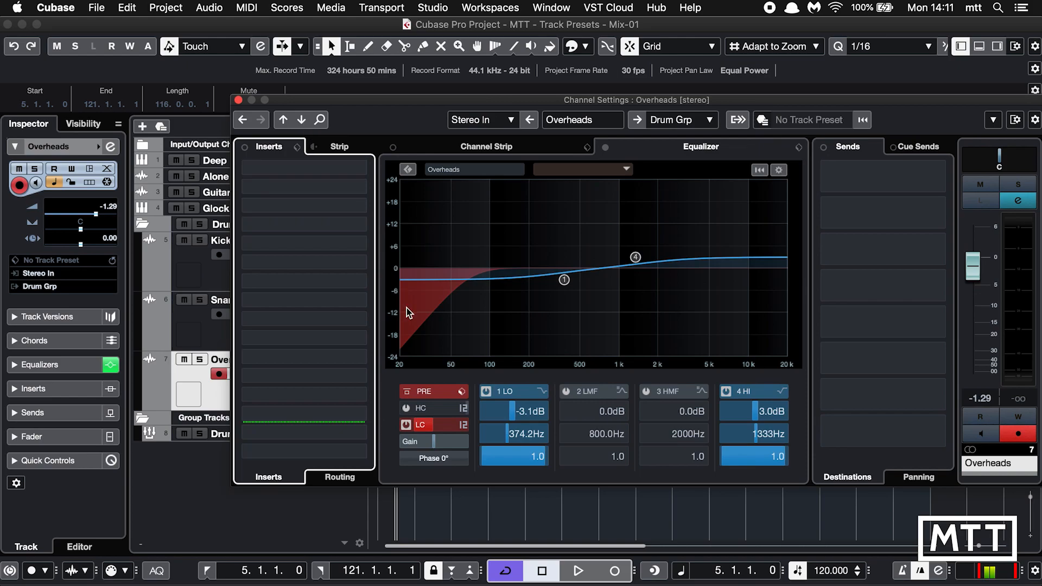
left_click(238, 100)
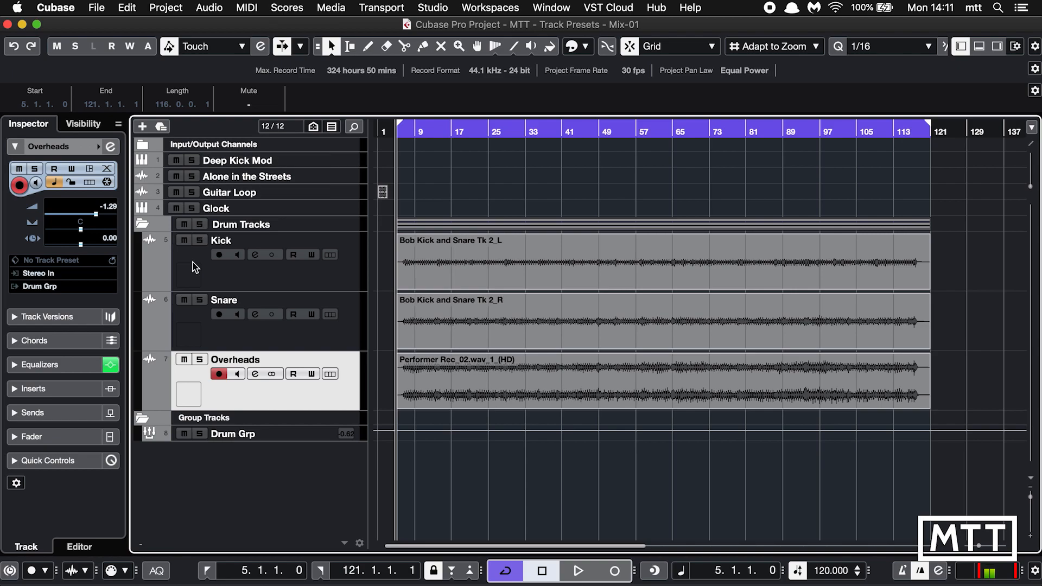
Step: Save the Kick channel's settings as a track preset named "Bob HS - Kick"
left_click(252, 278)
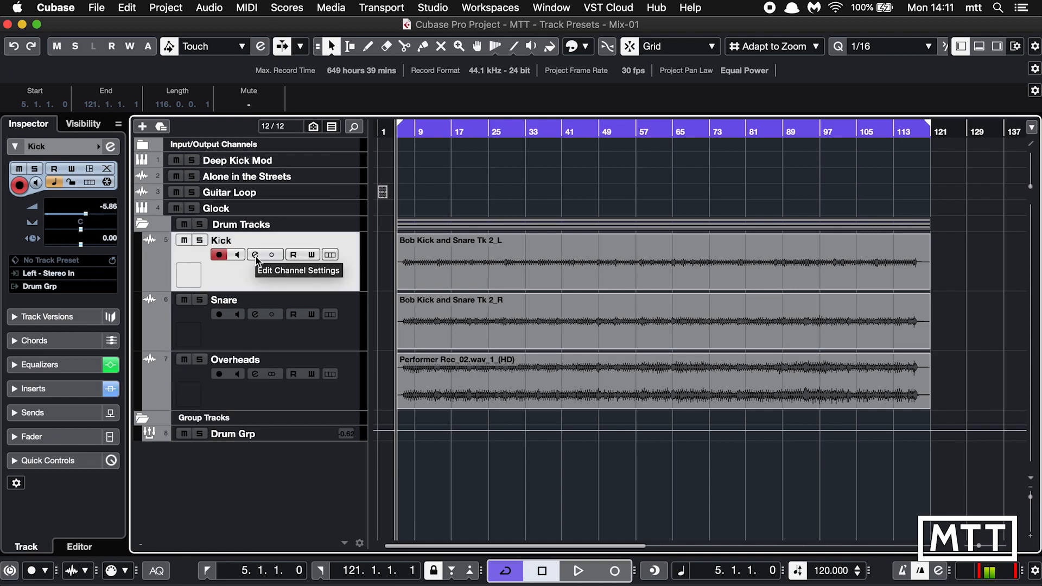
left_click(255, 256)
left_click(762, 120)
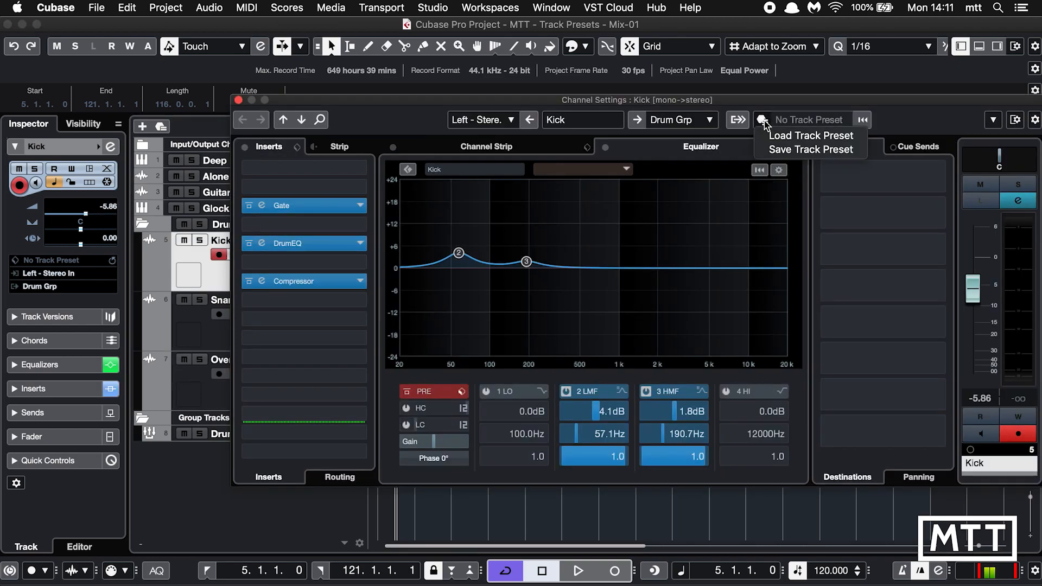
left_click(778, 154)
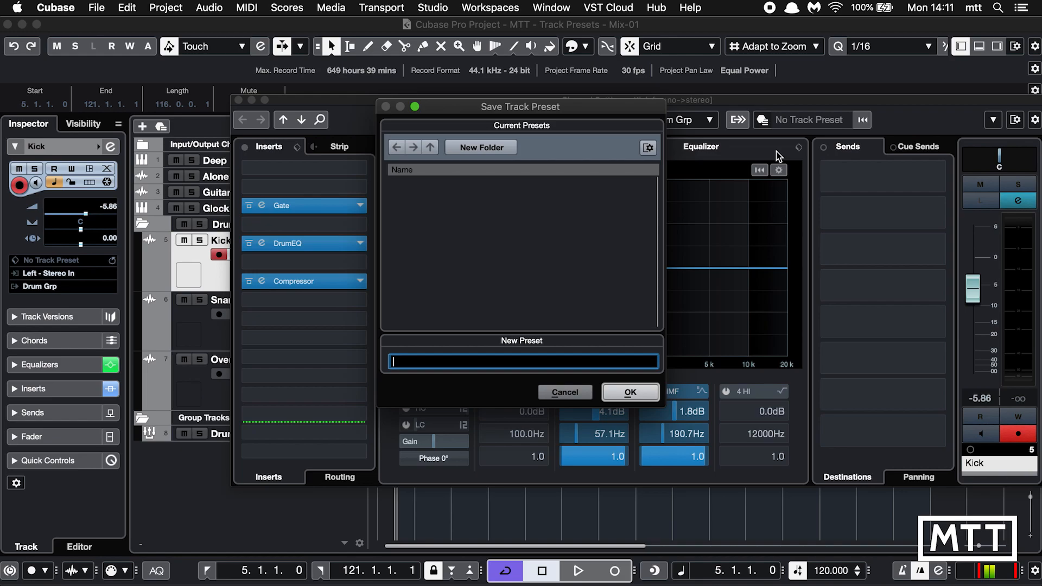
type("Bob HS - Kick")
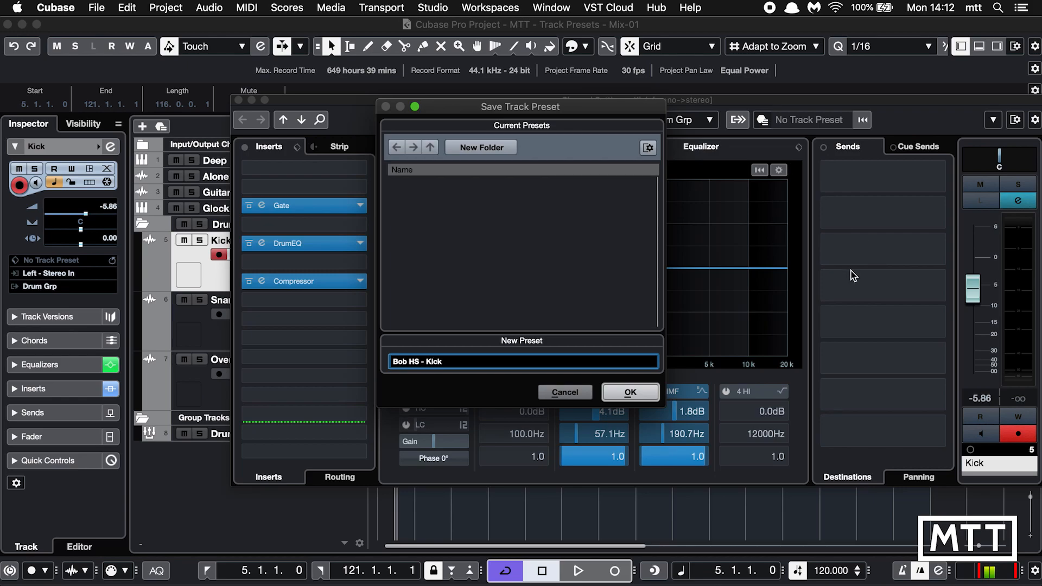
left_click(631, 395)
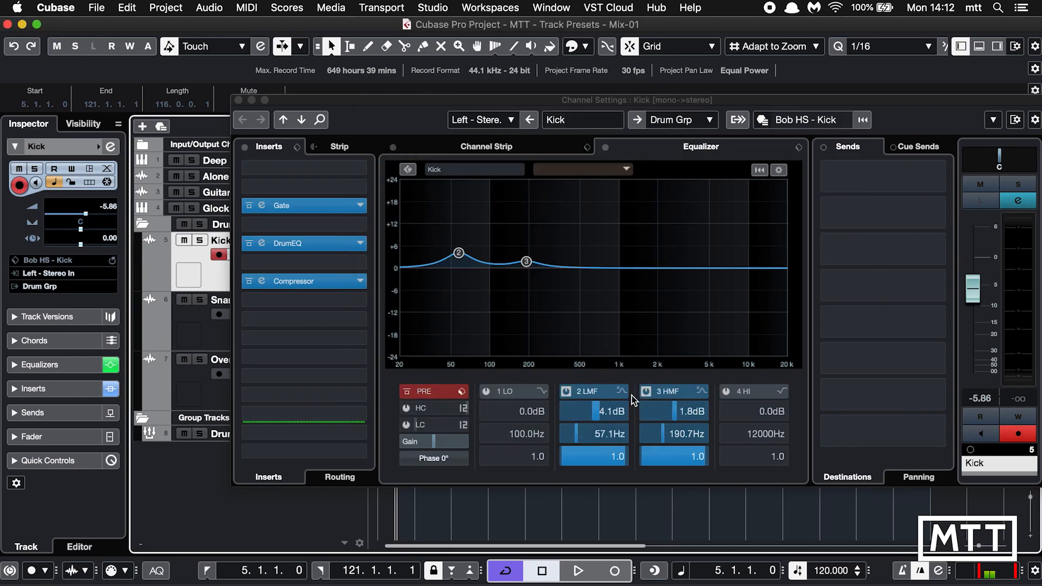
Step: Save the Snare channel's settings as a track preset named "Bob HS - Snare" and close its channel settings
left_click(301, 120)
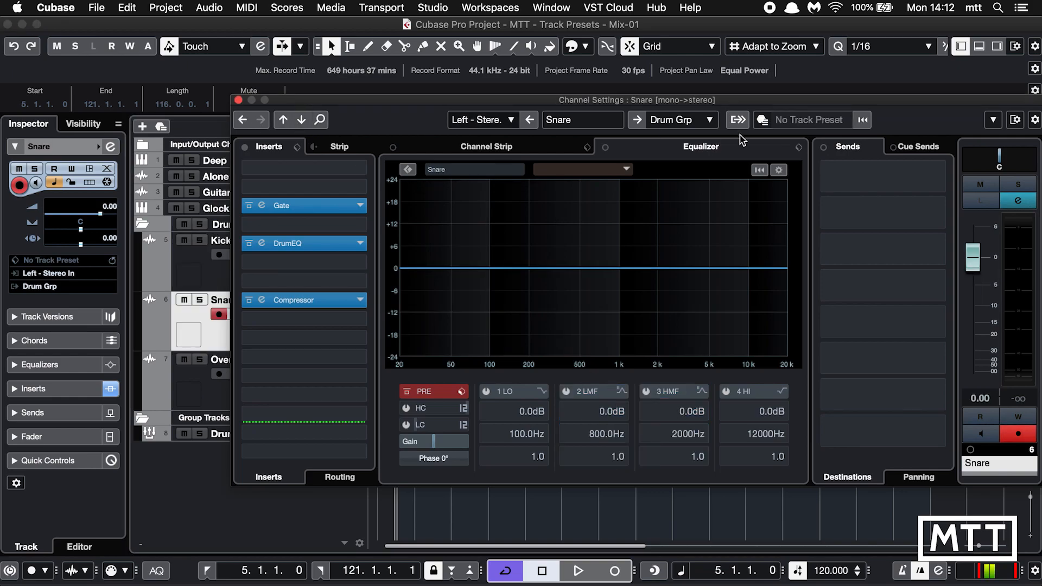
left_click(762, 120)
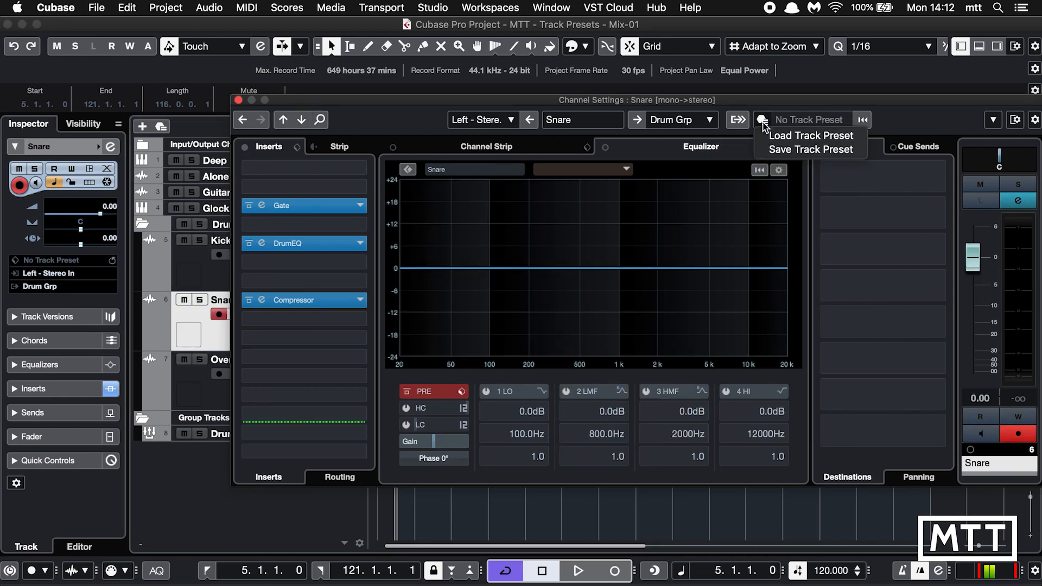
left_click(785, 154)
type("Bob HS - Snare")
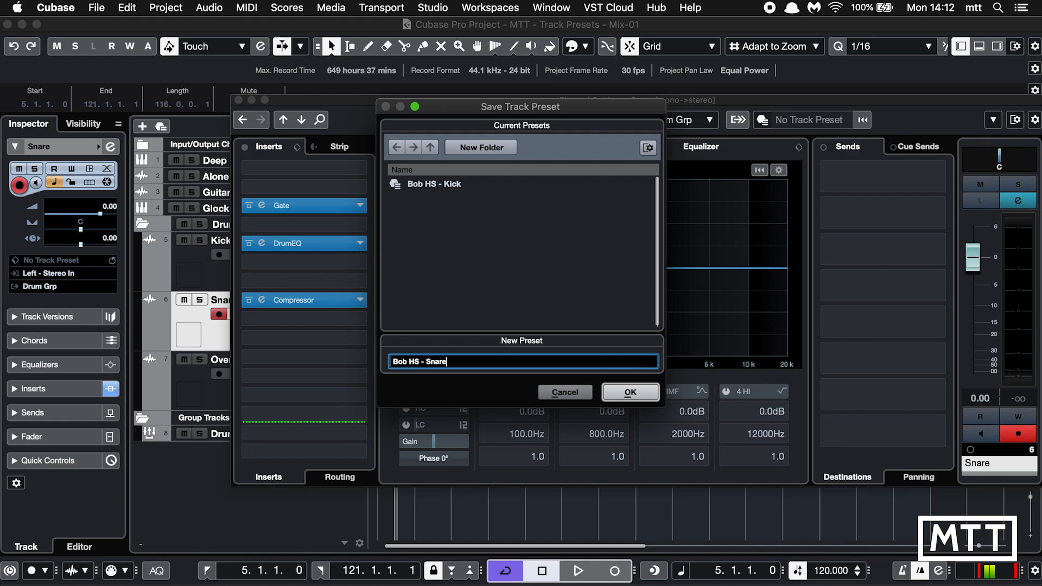
key("Return")
left_click(632, 393)
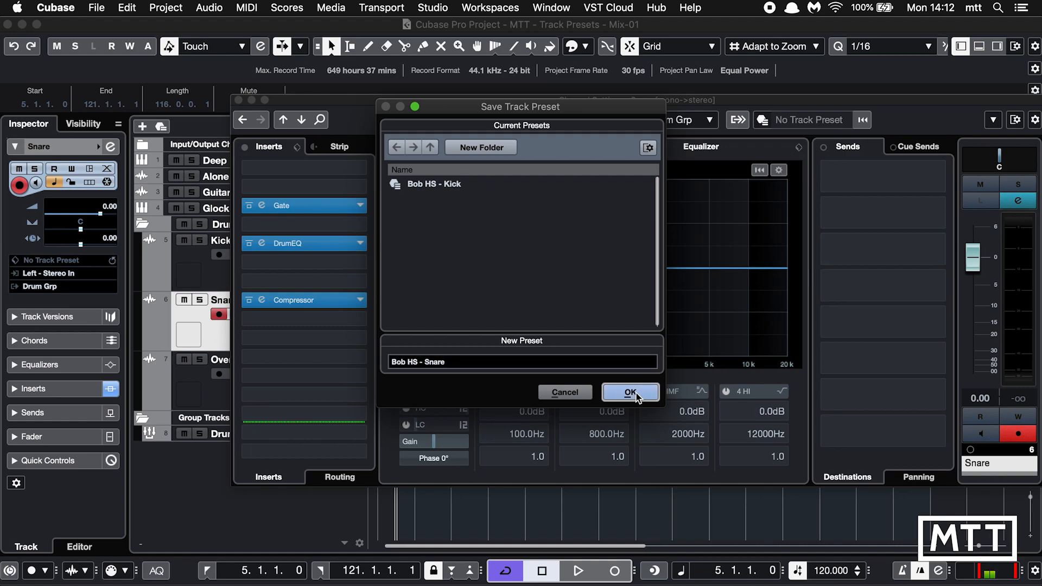
left_click(239, 100)
Step: Save the Overheads channel's settings as a track preset named "Bob HS - Overheads" and close its channel settings
left_click(324, 405)
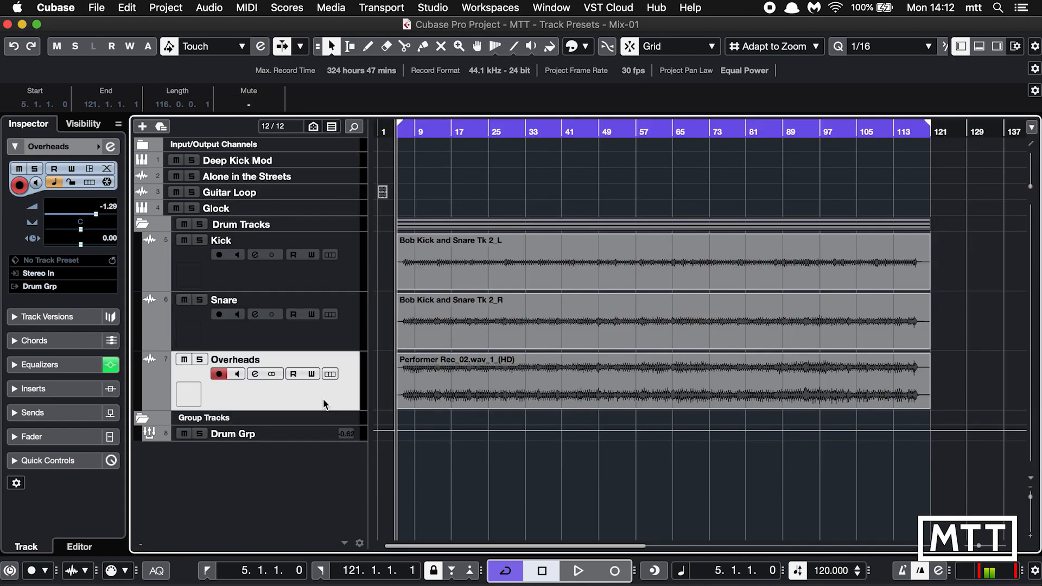
left_click(255, 373)
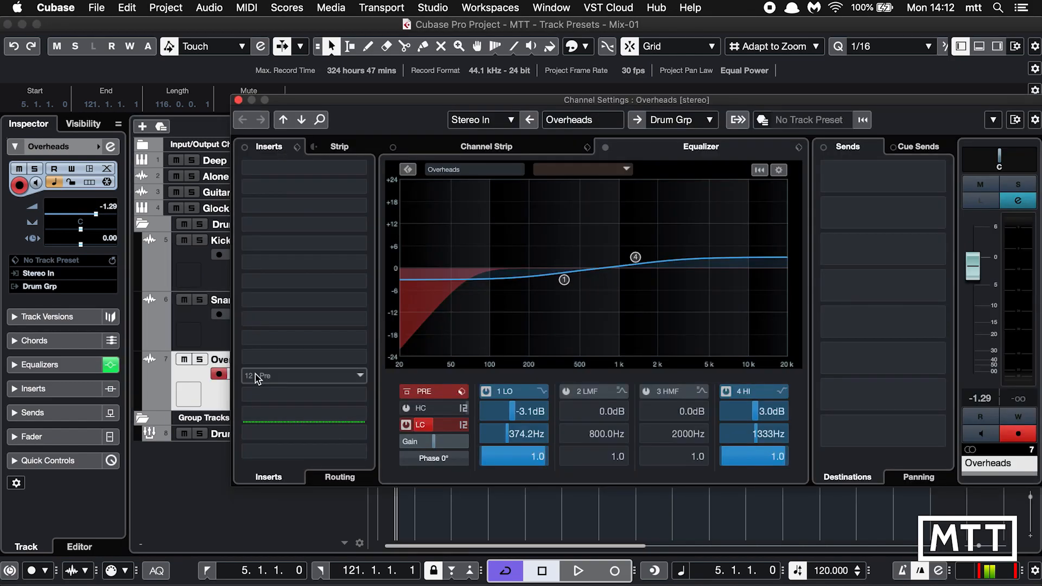
left_click(760, 120)
left_click(810, 149)
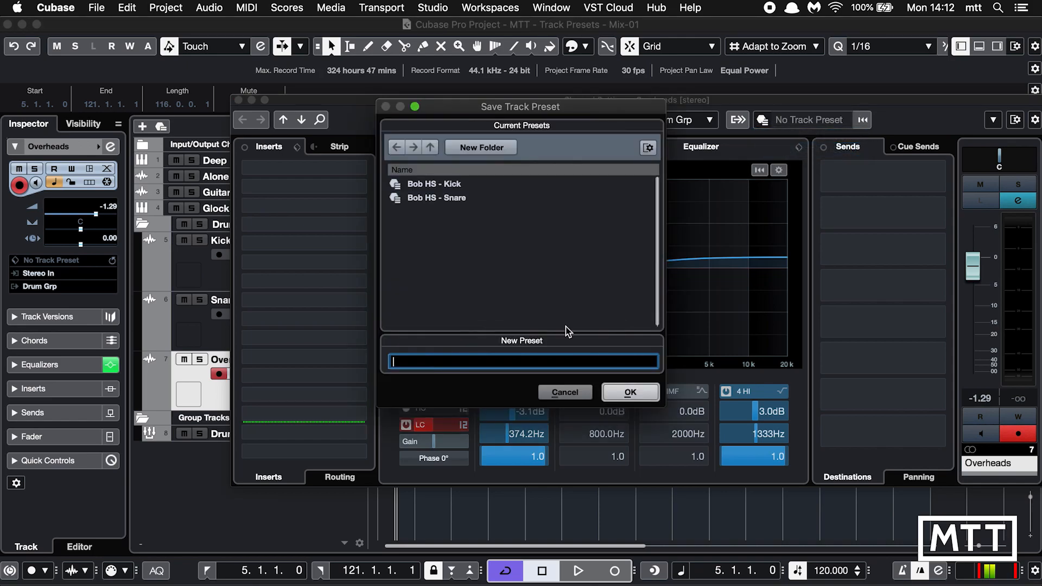
type("Bob HS - Overheads")
left_click(630, 392)
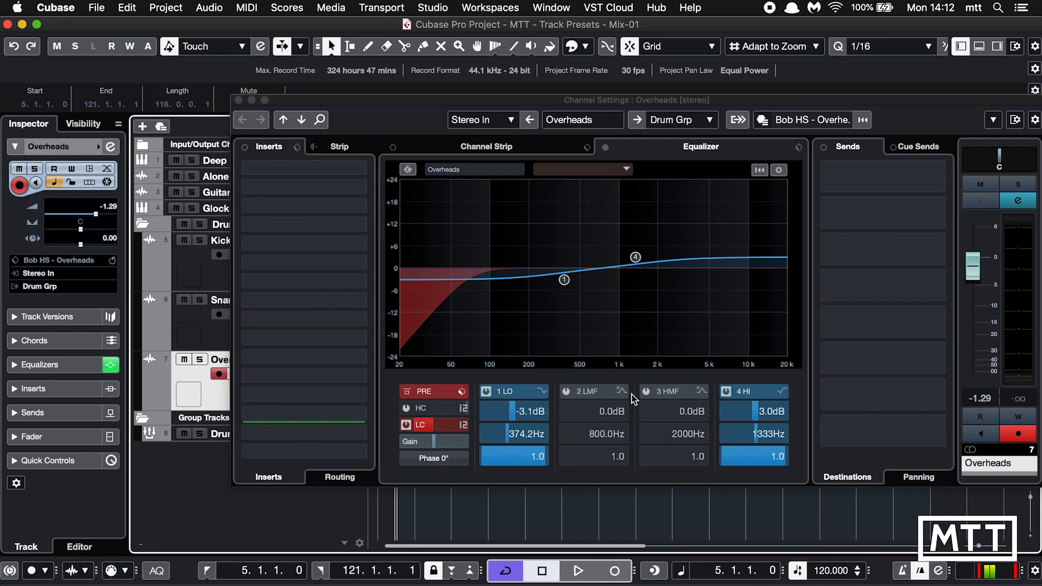
left_click(238, 100)
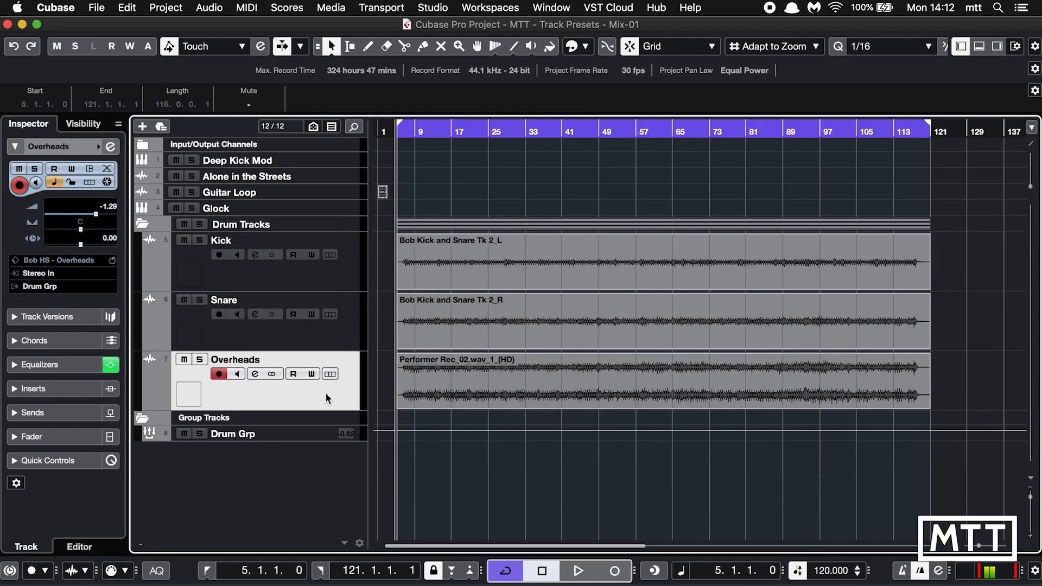
Step: Save the Drum Grp channel's settings as a track preset named "Bob HS - Group" and close its channel settings
left_click(305, 433)
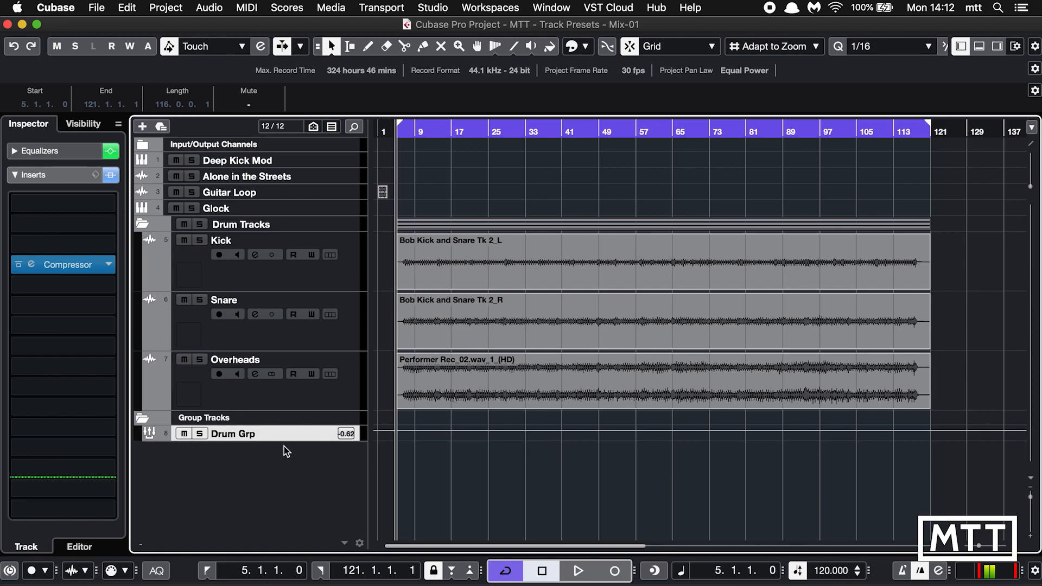
left_click_drag(283, 441, 285, 454)
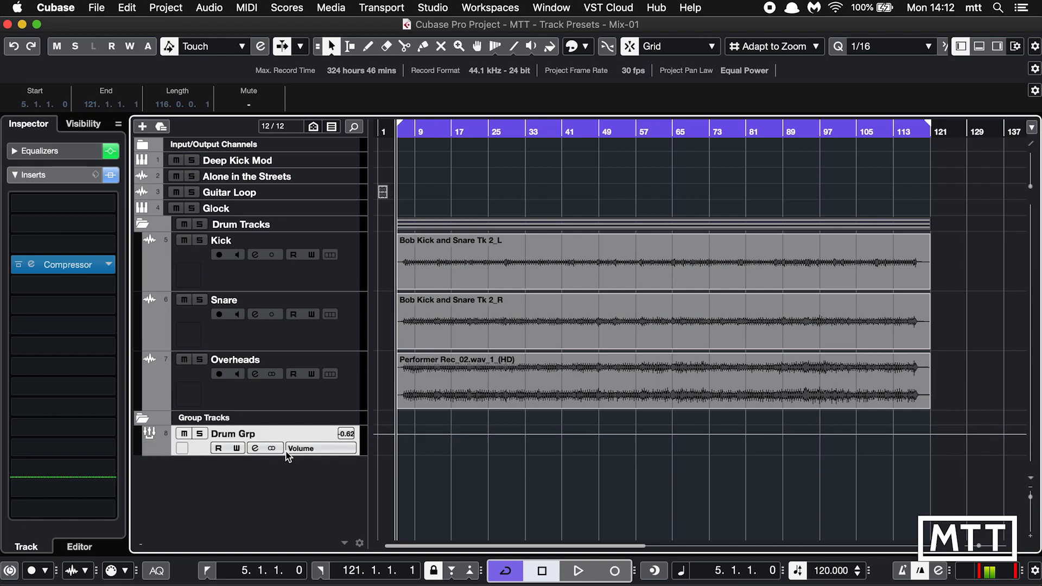
left_click(255, 448)
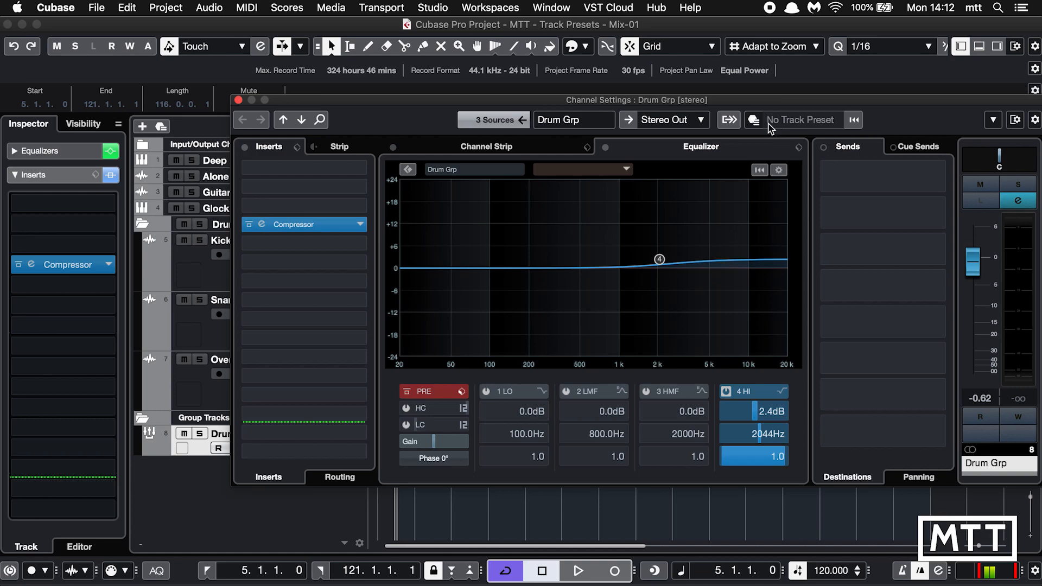
left_click(753, 120)
left_click(775, 150)
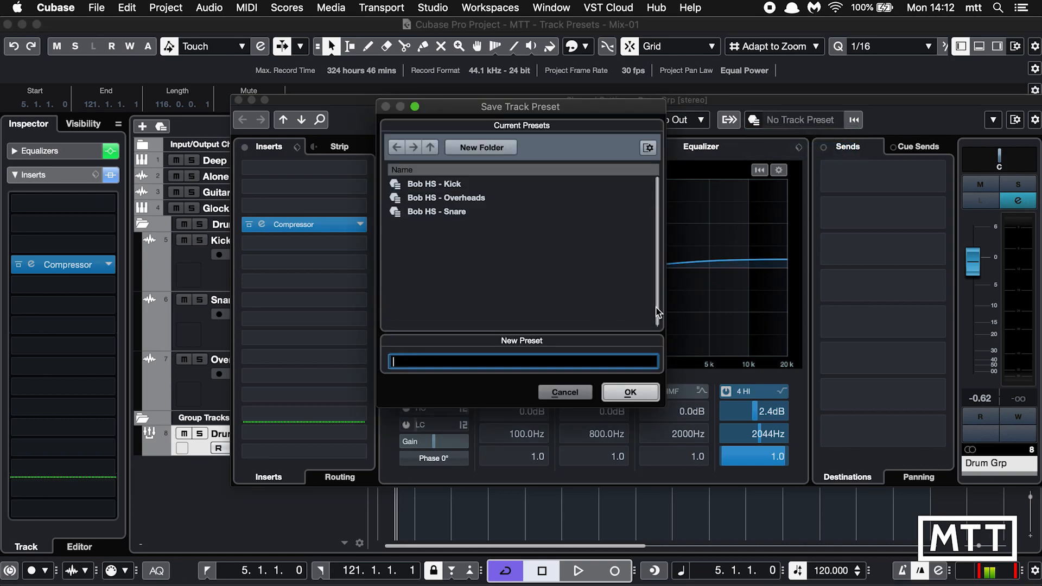
left_click(485, 367)
type("Bob HS - Group")
left_click(627, 392)
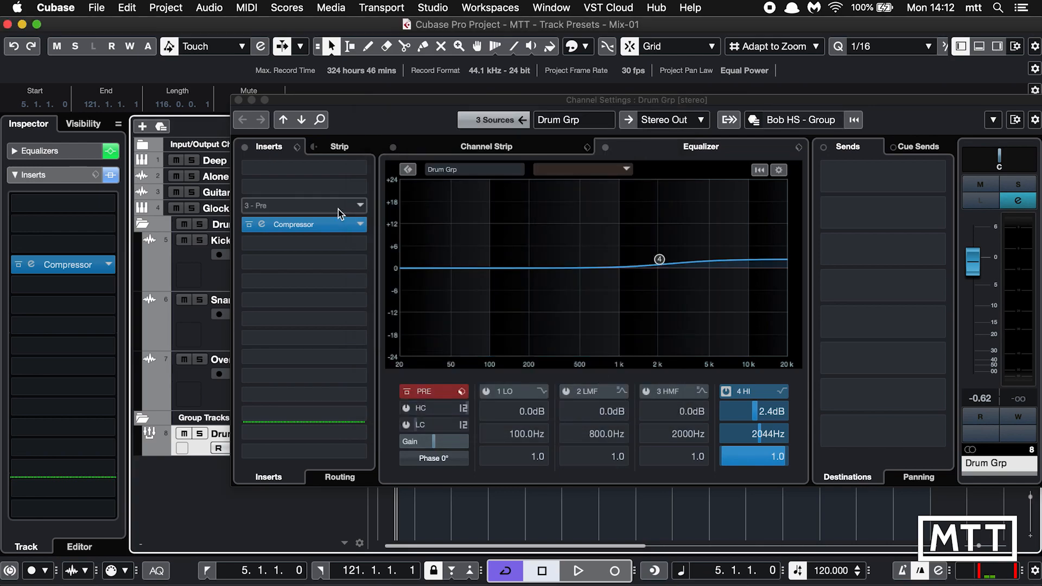
left_click(238, 100)
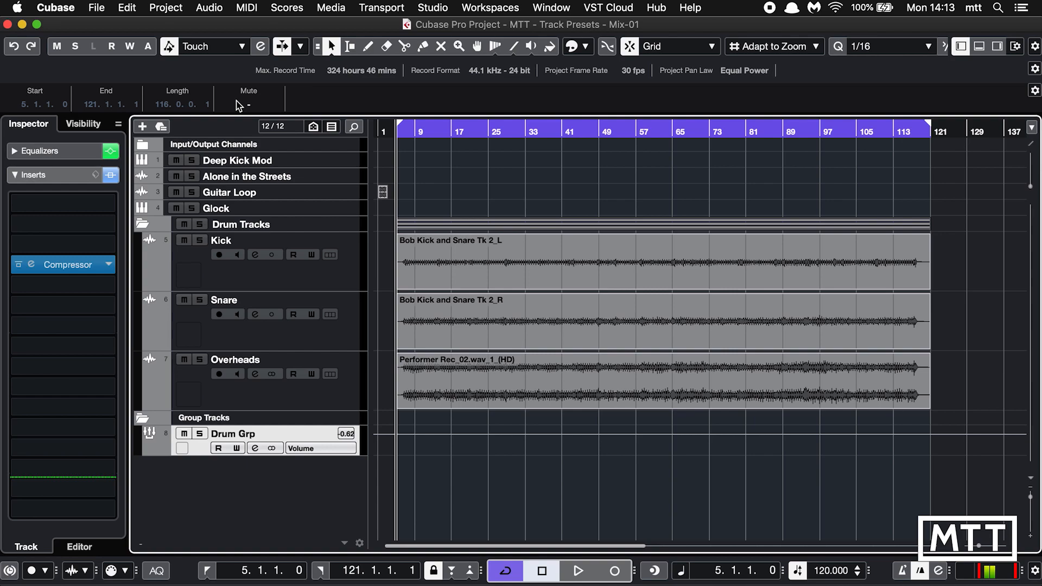
Step: In the MixConsole, reset only the Kick, Snare, Overheads and Drum Grp channels
left_click(349, 281)
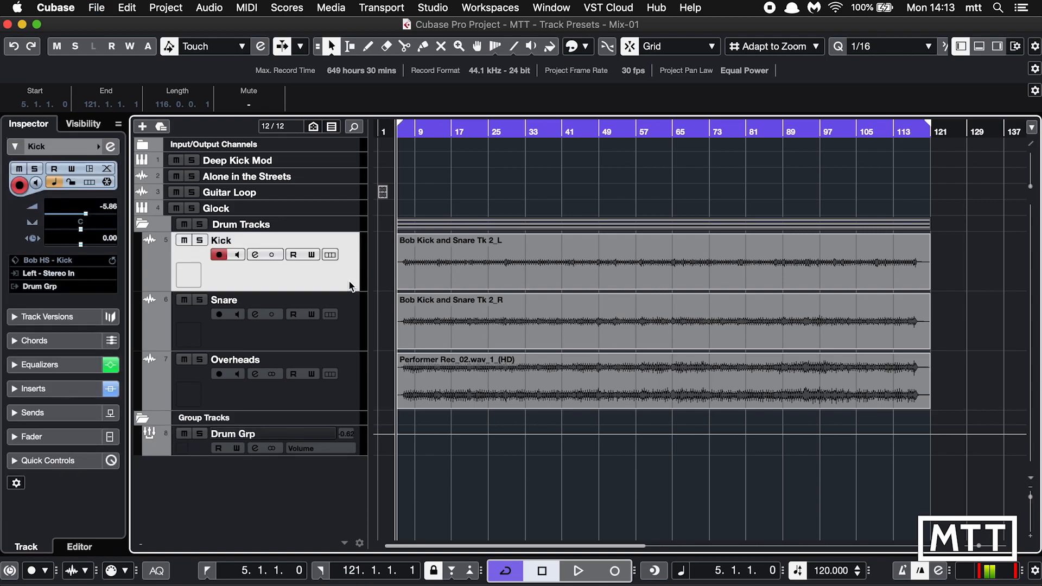
key("F3")
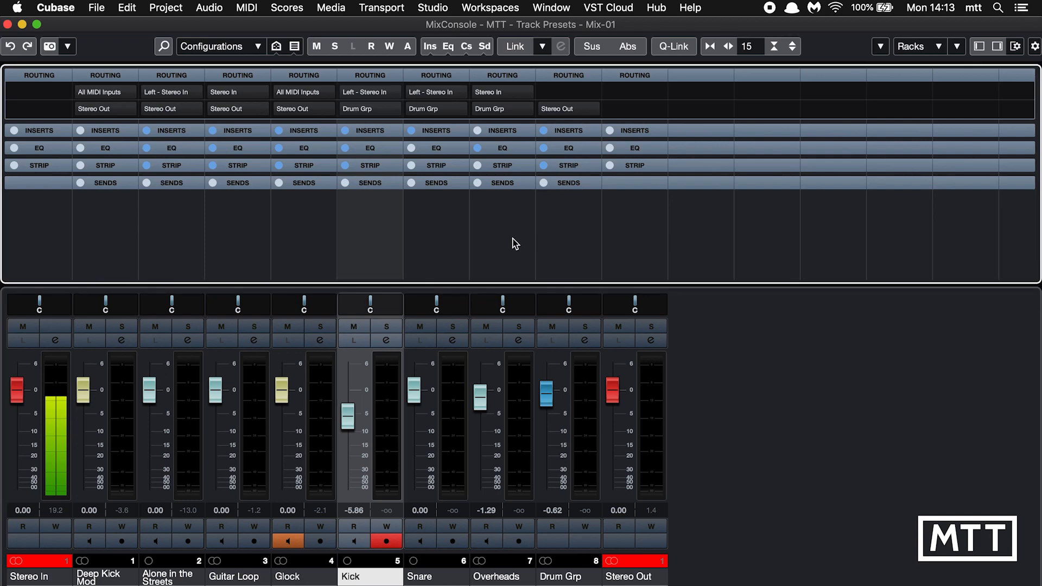
left_click(568, 262, "shift")
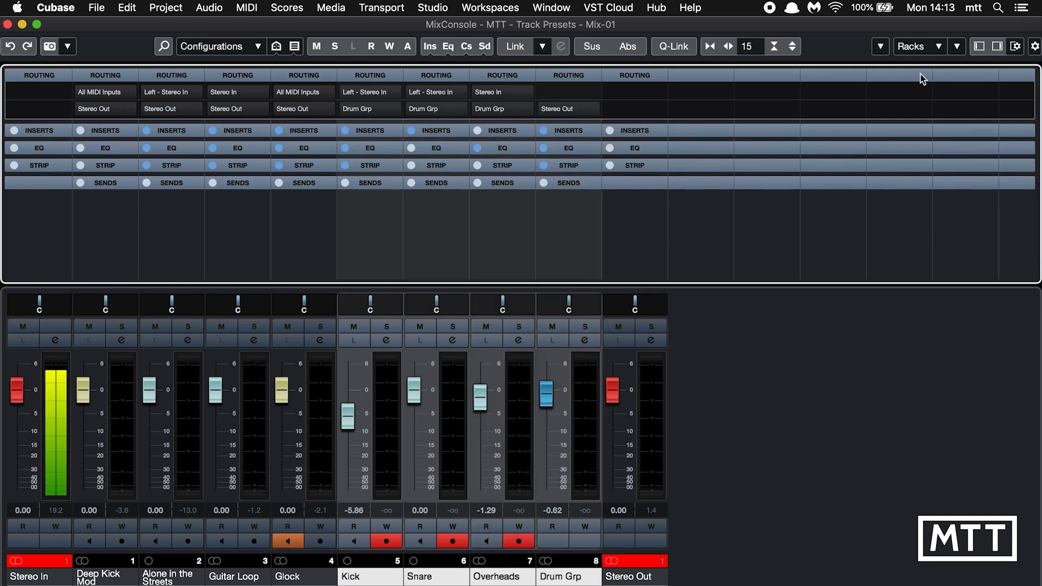
left_click(880, 48)
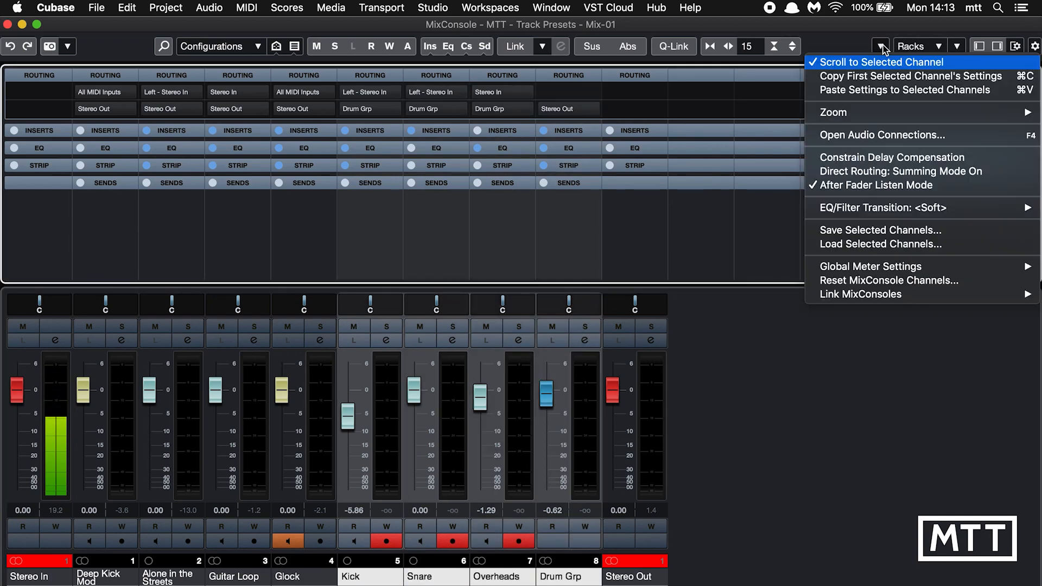
left_click(865, 282)
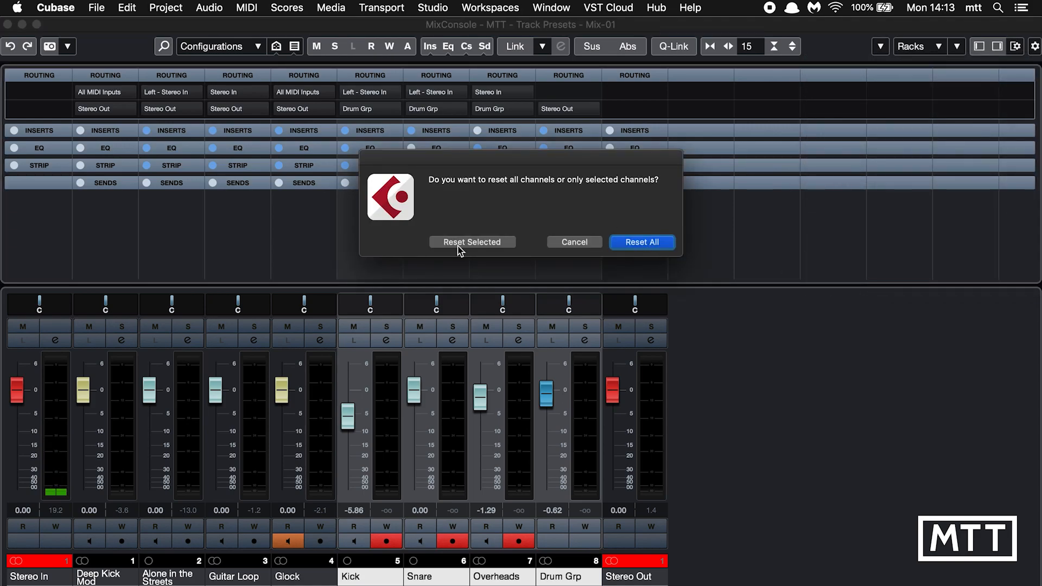
left_click(480, 246)
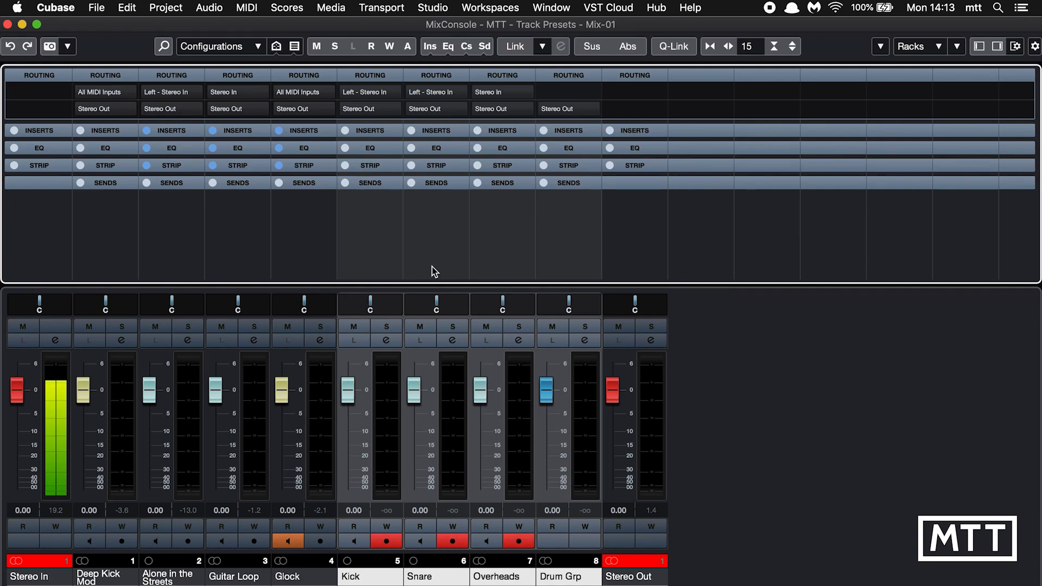
Step: Find the saved presets with the search term "Bob" and load "Bob HS - Kick" onto the Kick channel
left_click(389, 263)
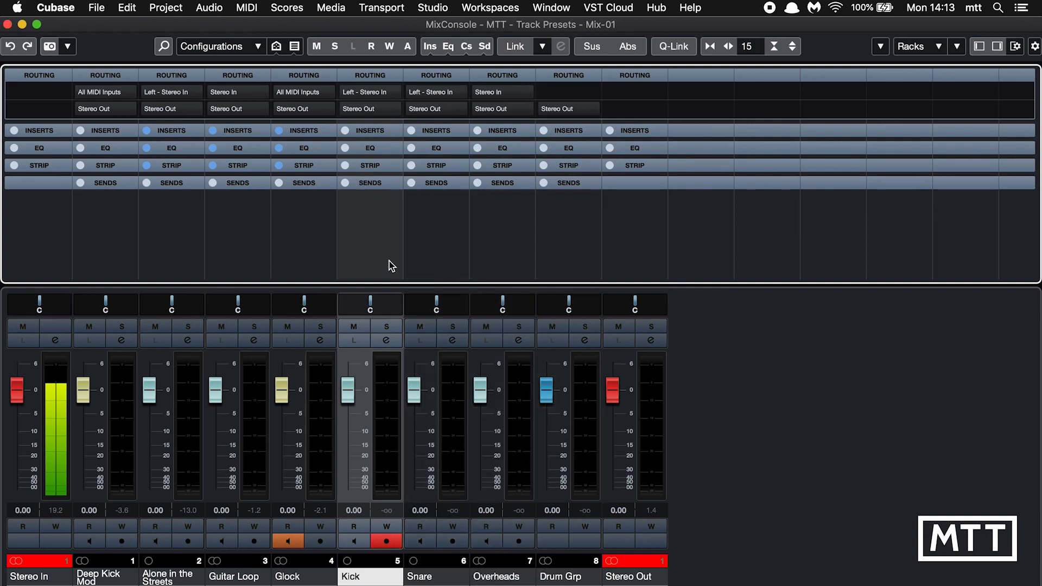
left_click(387, 340)
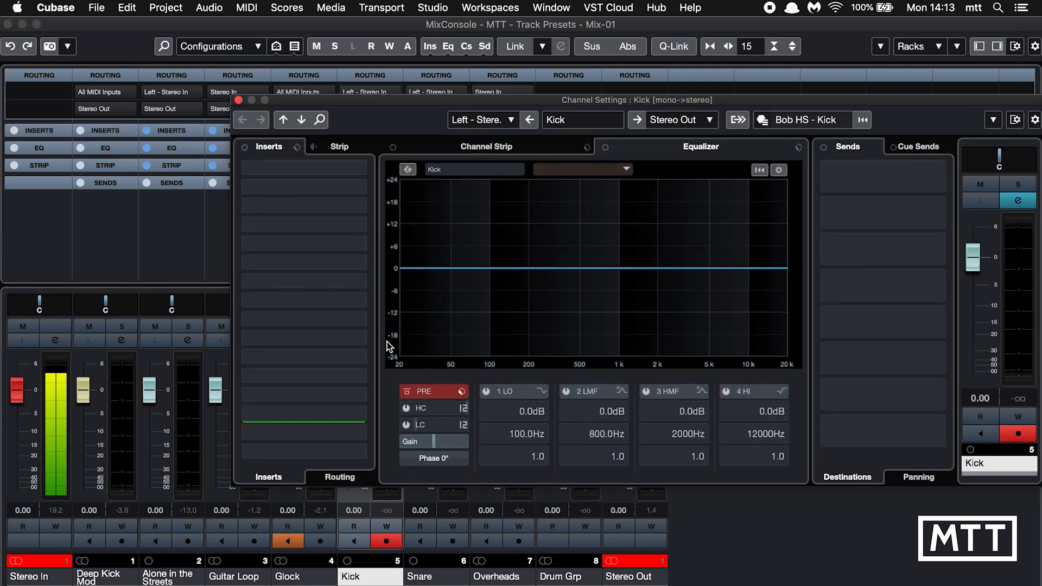
left_click(762, 120)
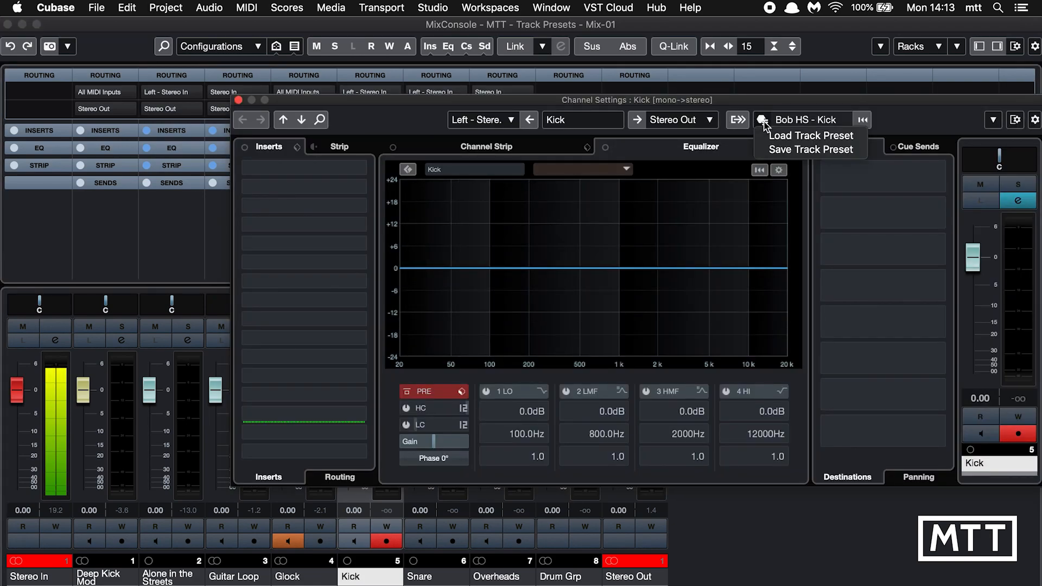
left_click(792, 135)
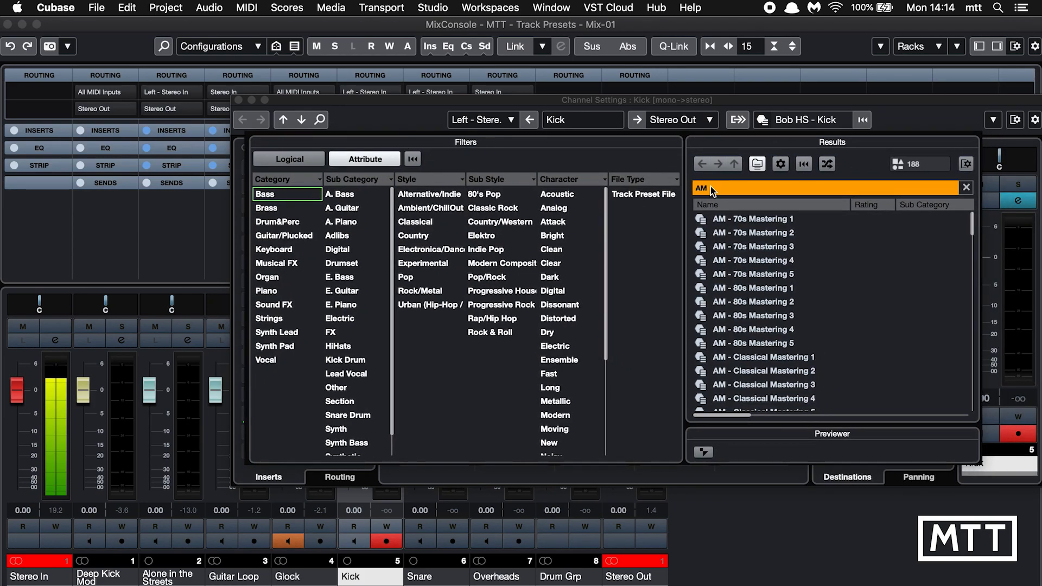
left_click(712, 187)
type("Bob")
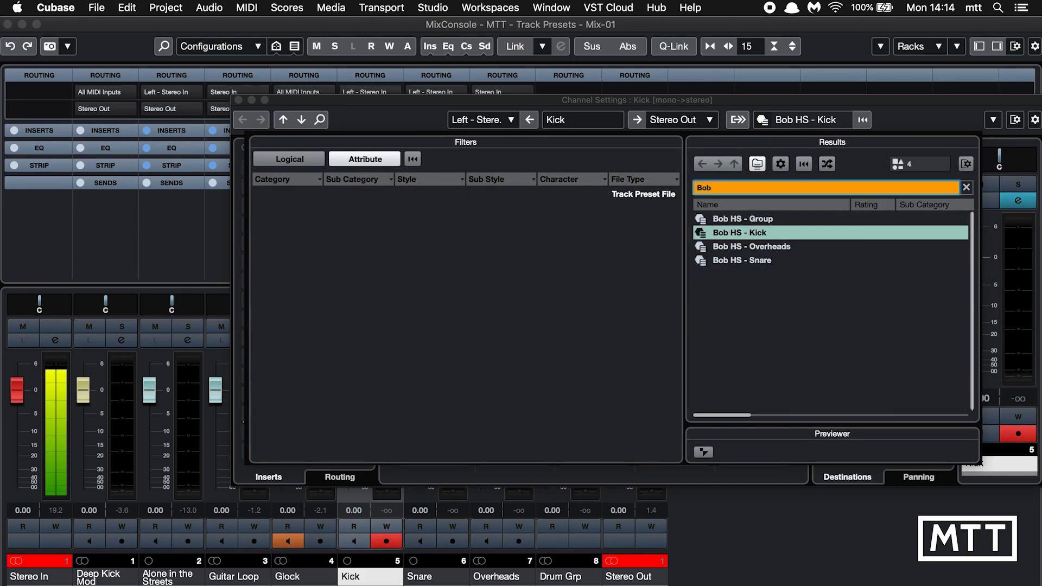
double_click(715, 233)
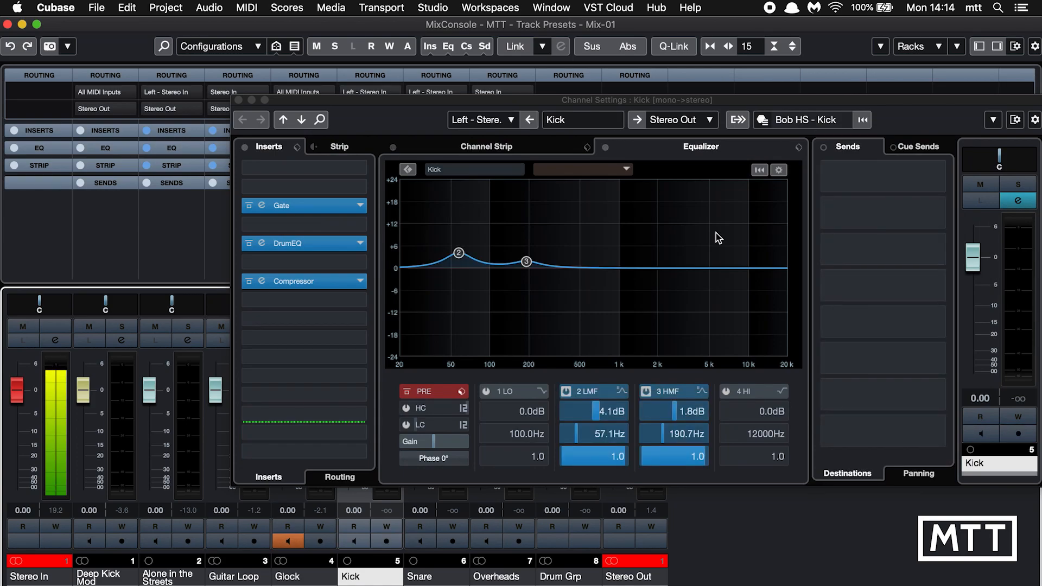
Step: Load the saved "Bob HS - Snare" track preset onto the Snare channel
left_click(301, 119)
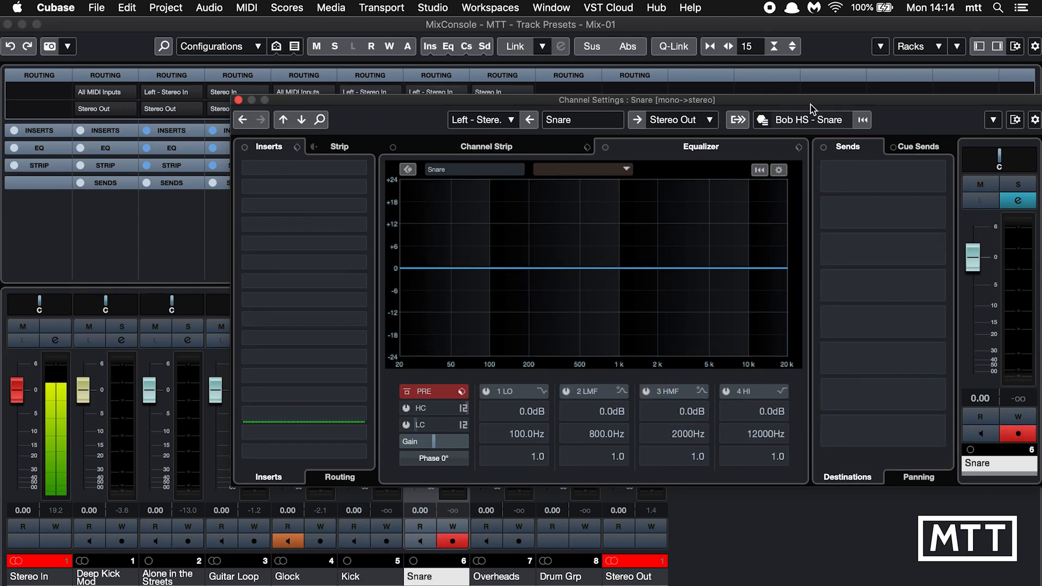
left_click(760, 119)
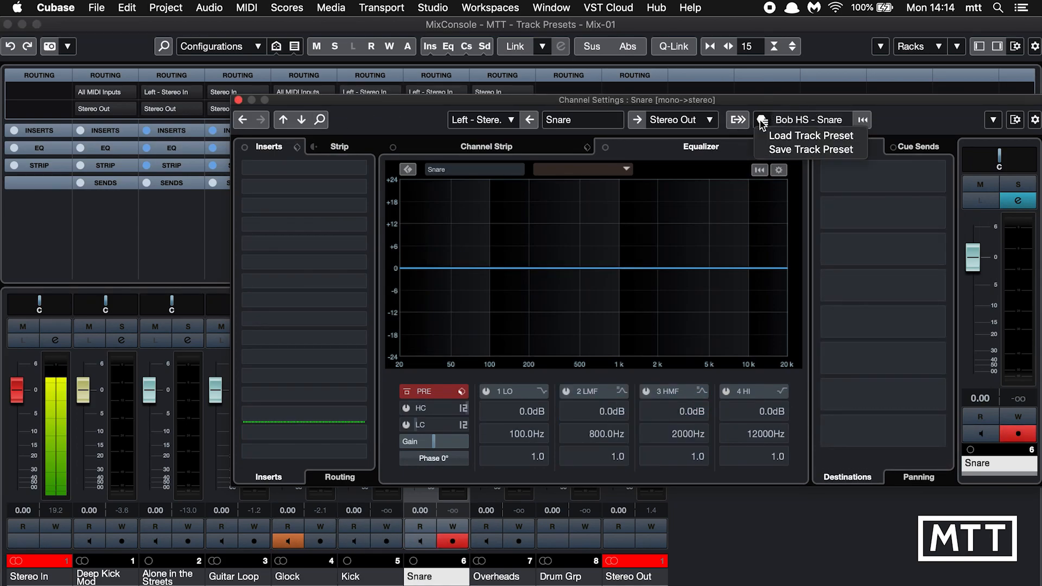
left_click(784, 139)
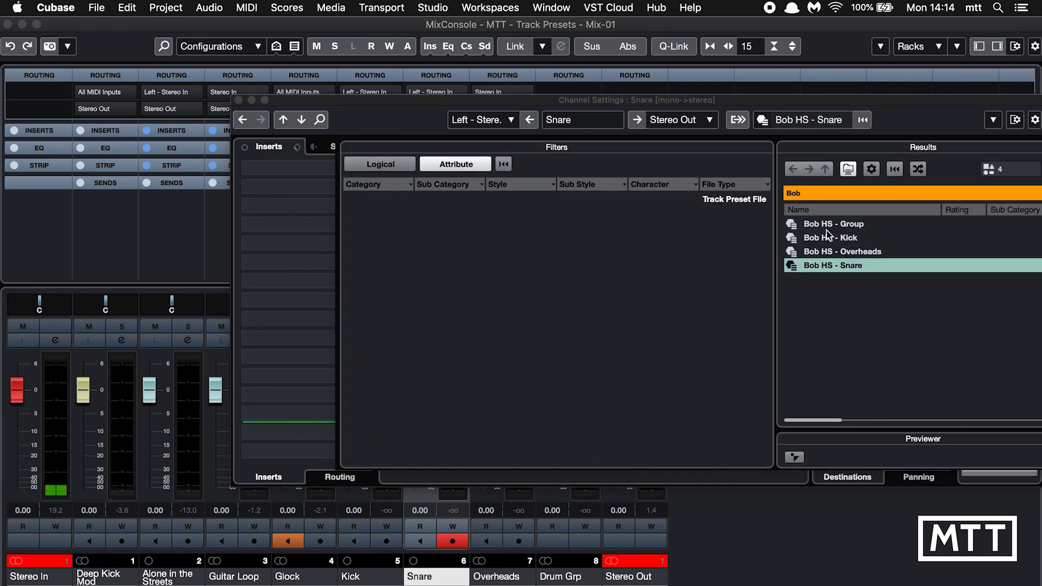
double_click(800, 265)
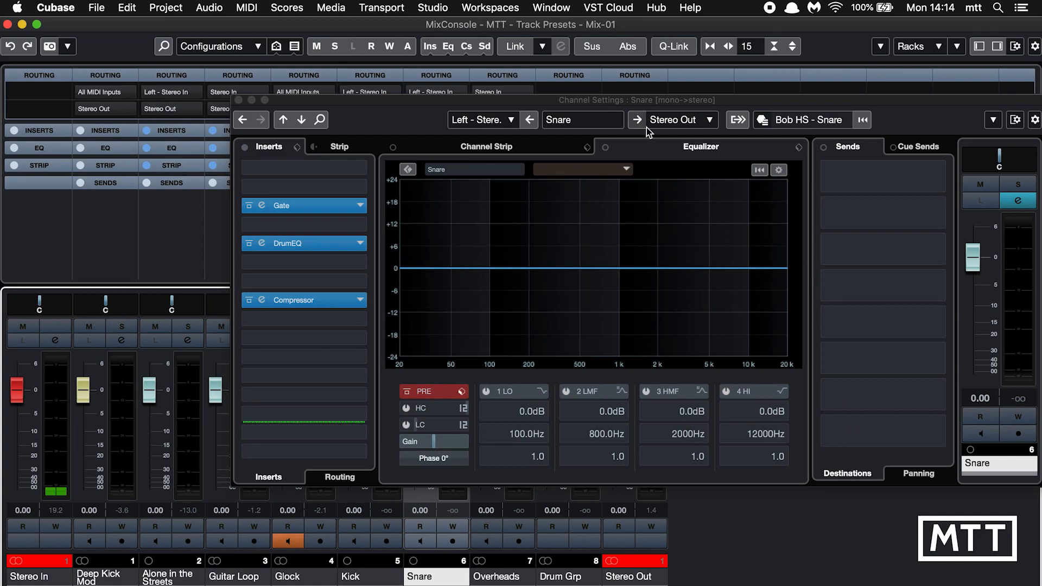
Step: Load the saved "Bob HS - Overheads" track preset onto the Overheads channel
left_click(301, 120)
left_click(763, 120)
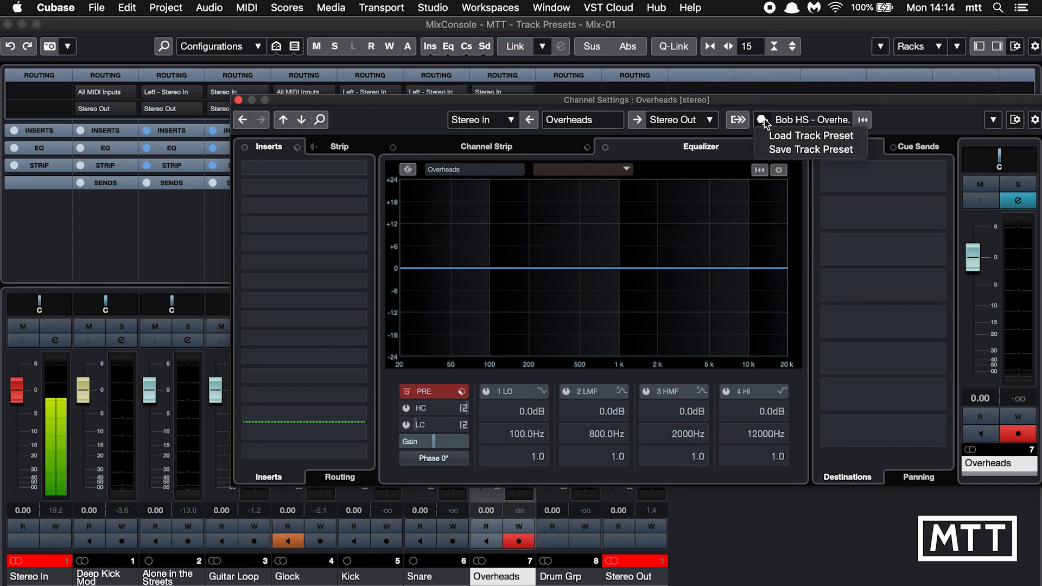
left_click(773, 136)
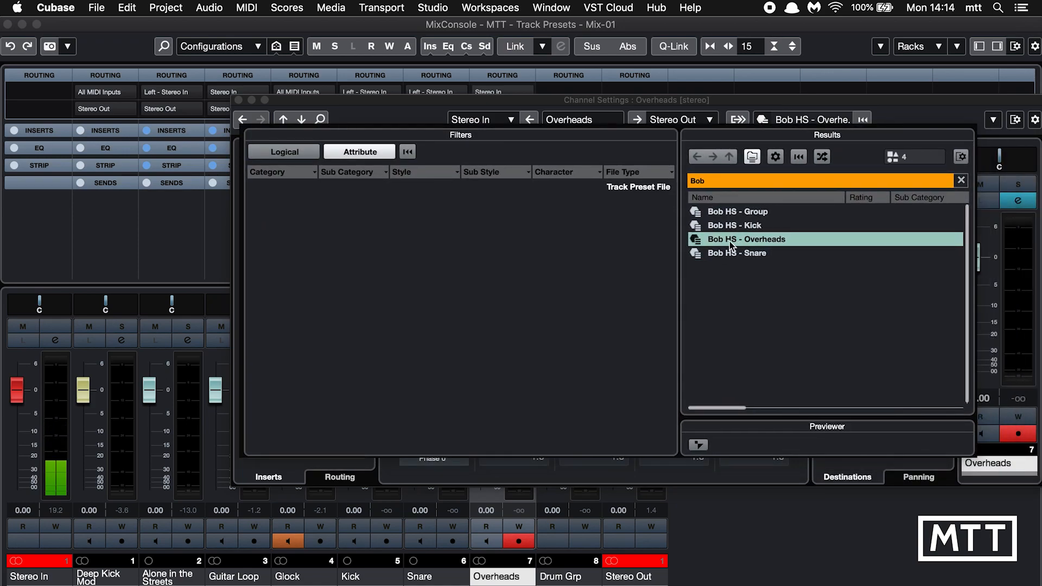
double_click(730, 243)
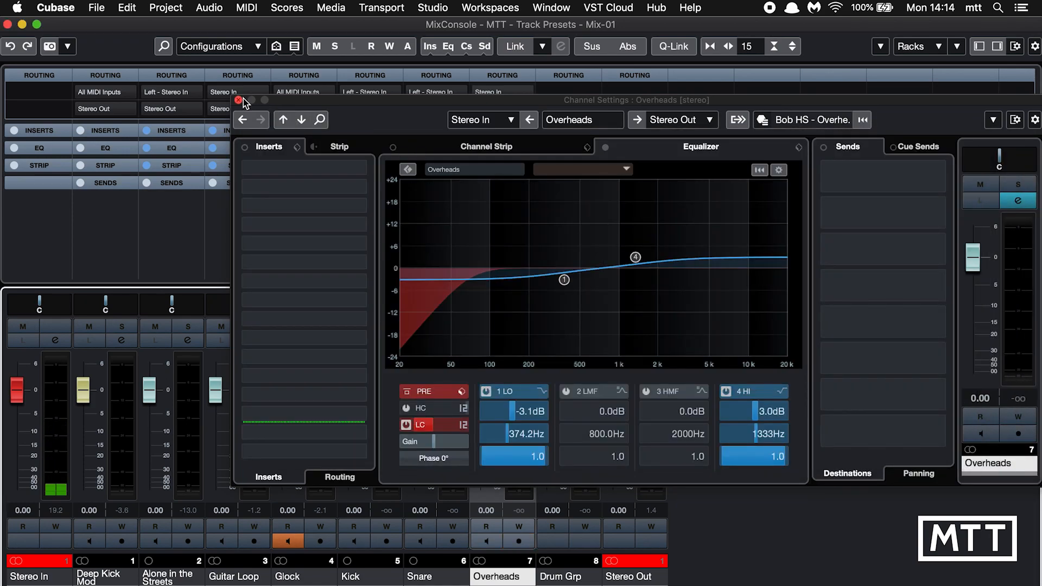
Step: Load the saved "Bob HS - Group" track preset onto the Drum Grp channel and close its channel settings
left_click(302, 119)
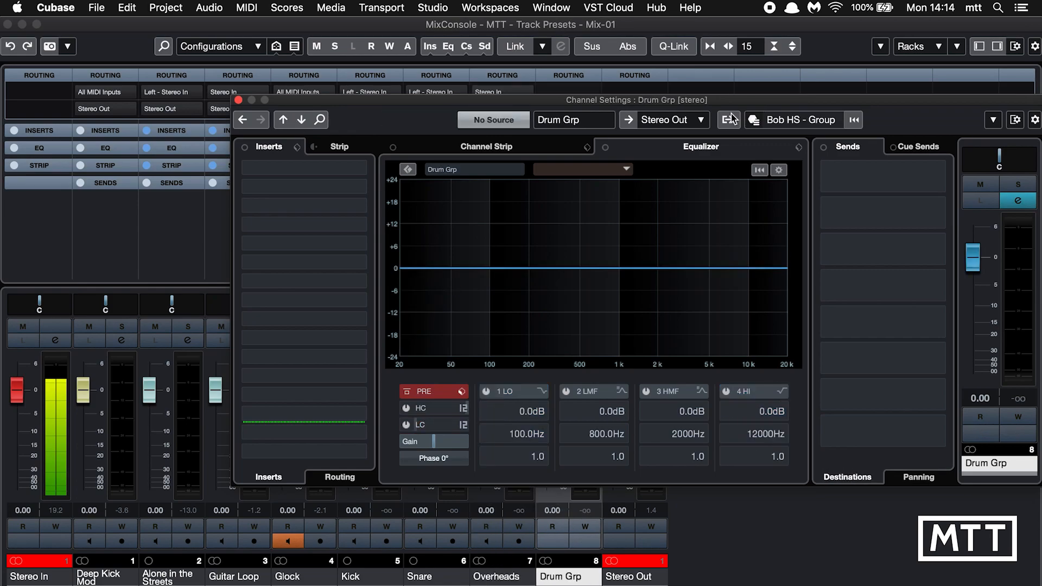
left_click(731, 118)
left_click(776, 133)
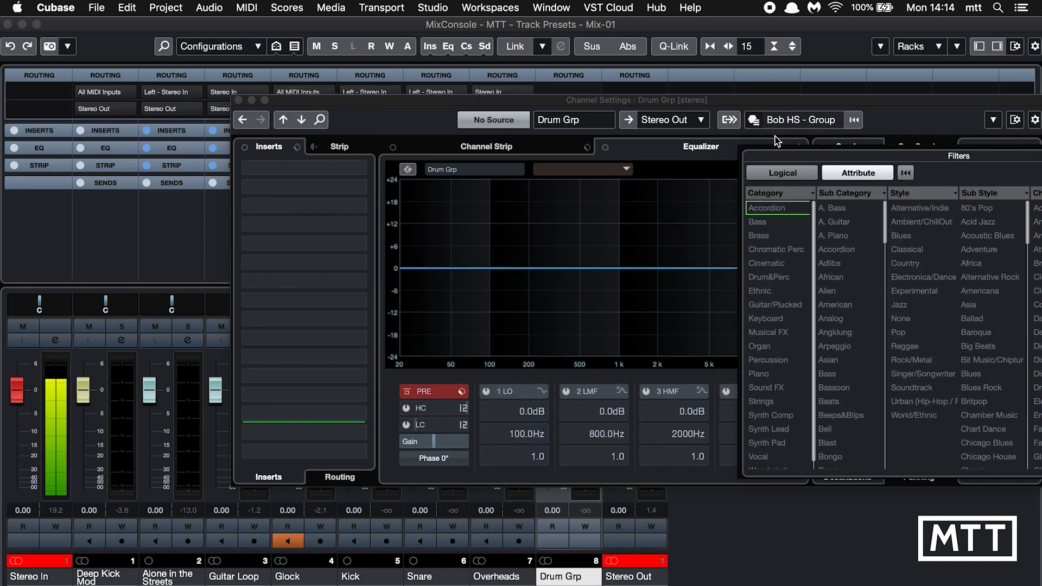
left_click_drag(906, 158, 444, 133)
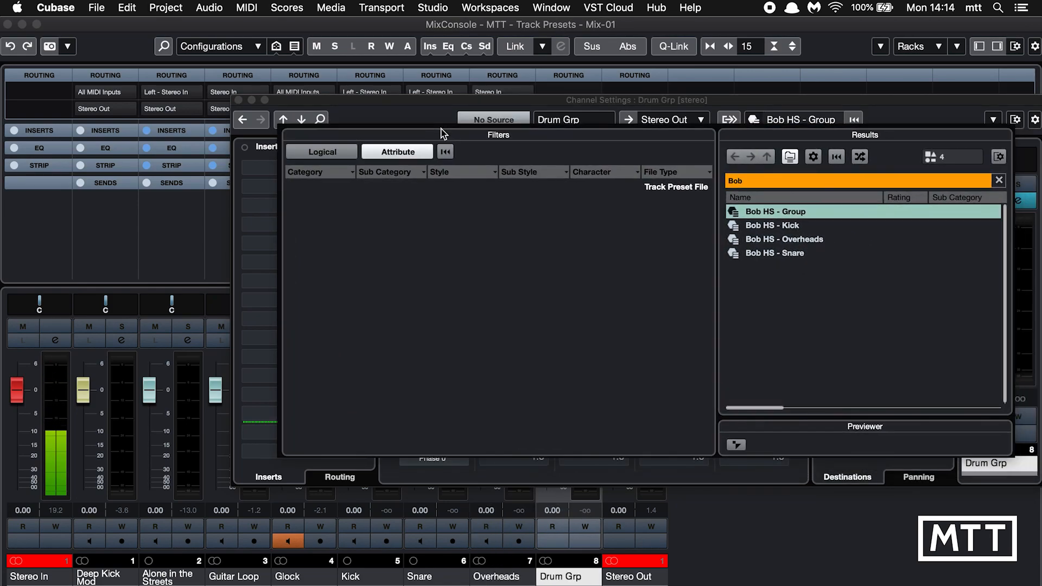
double_click(775, 213)
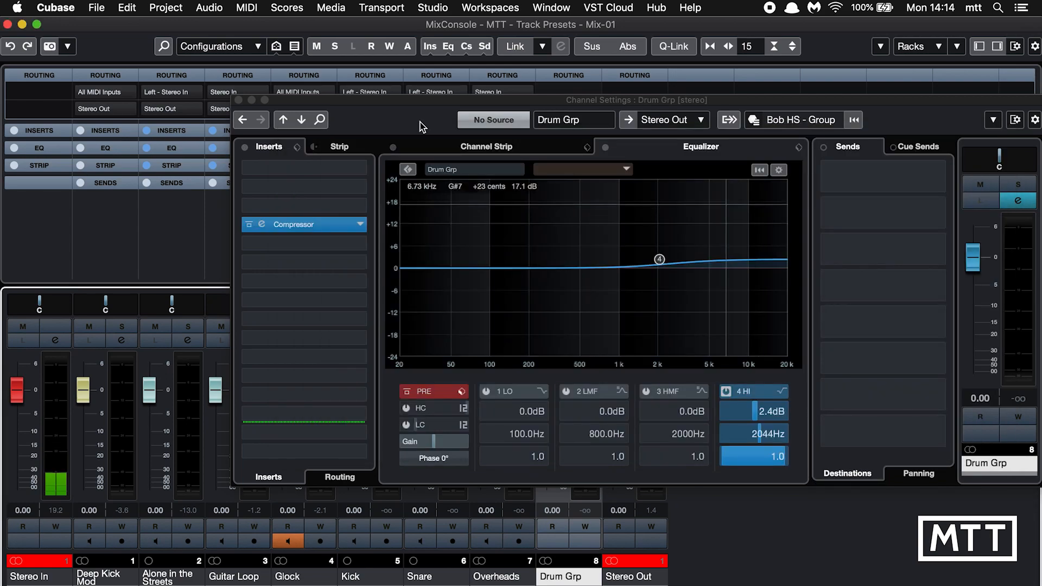
left_click(239, 100)
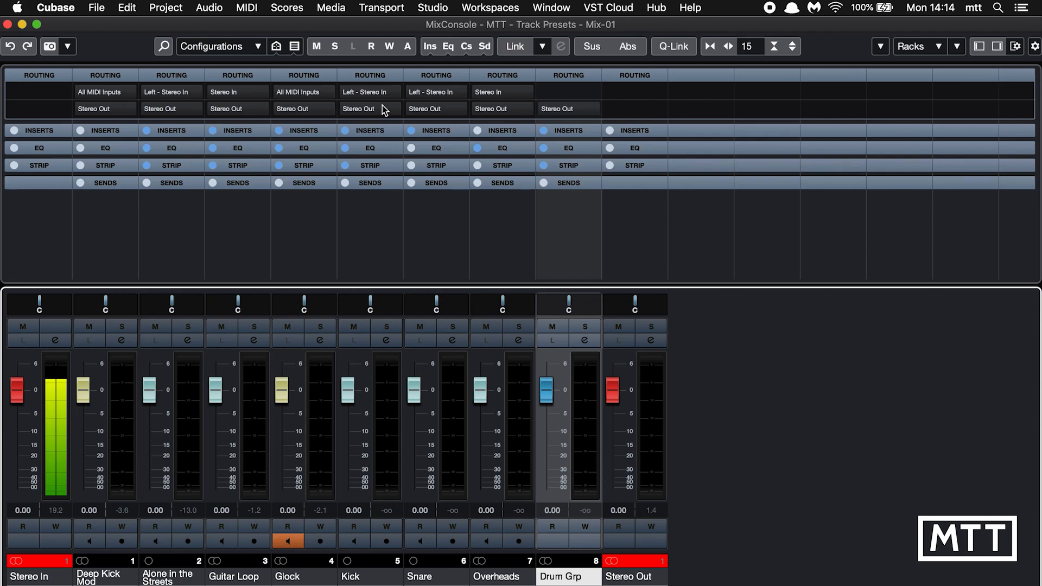
Step: Temporarily link the Kick, Snare and Overheads channels with Q-Link and route all their outputs to Drum Grp
left_click(386, 204)
left_click(517, 239, "shift")
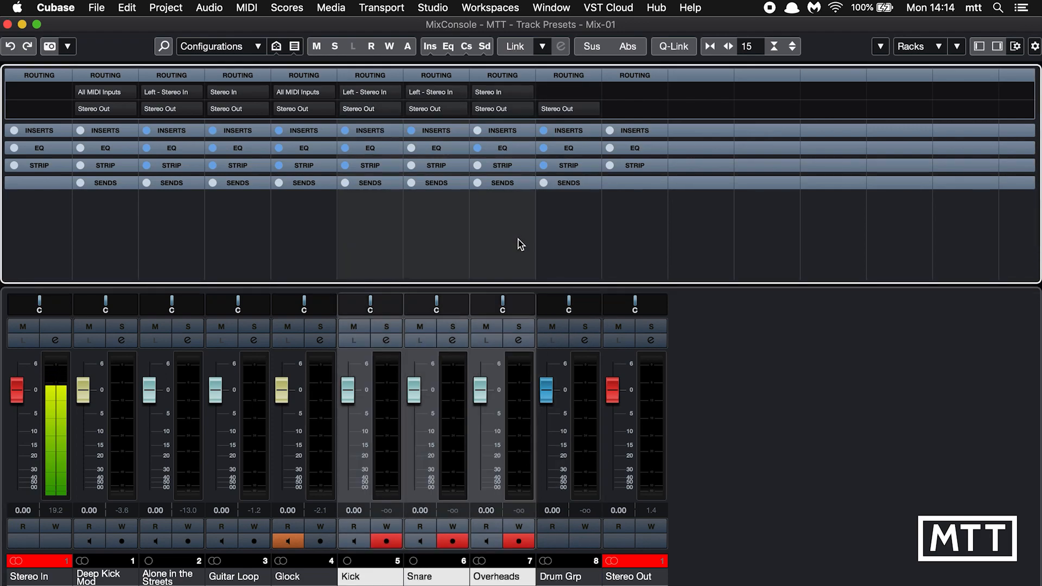
left_click(681, 47)
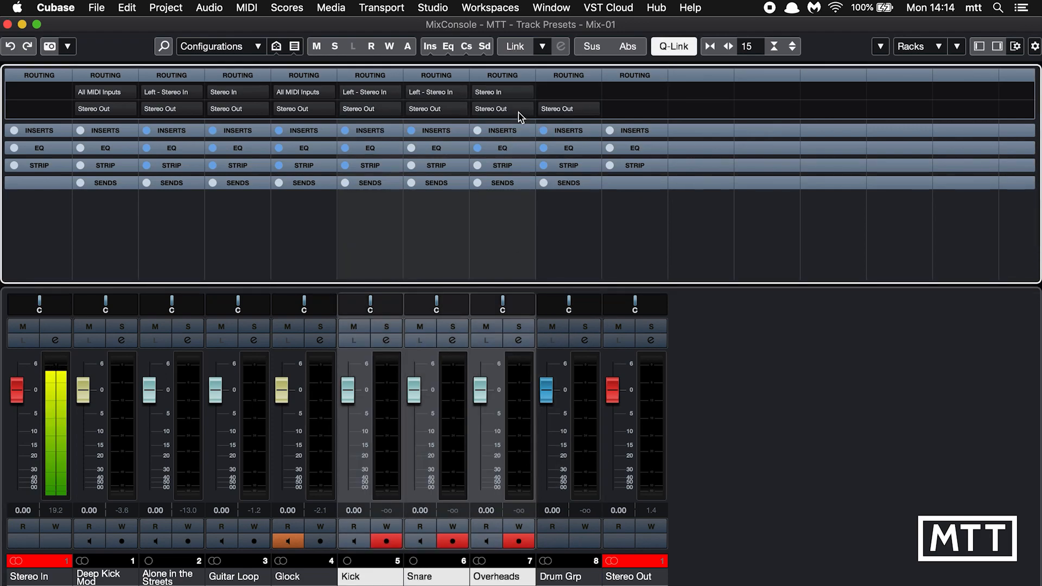
left_click(519, 109)
left_click(538, 203)
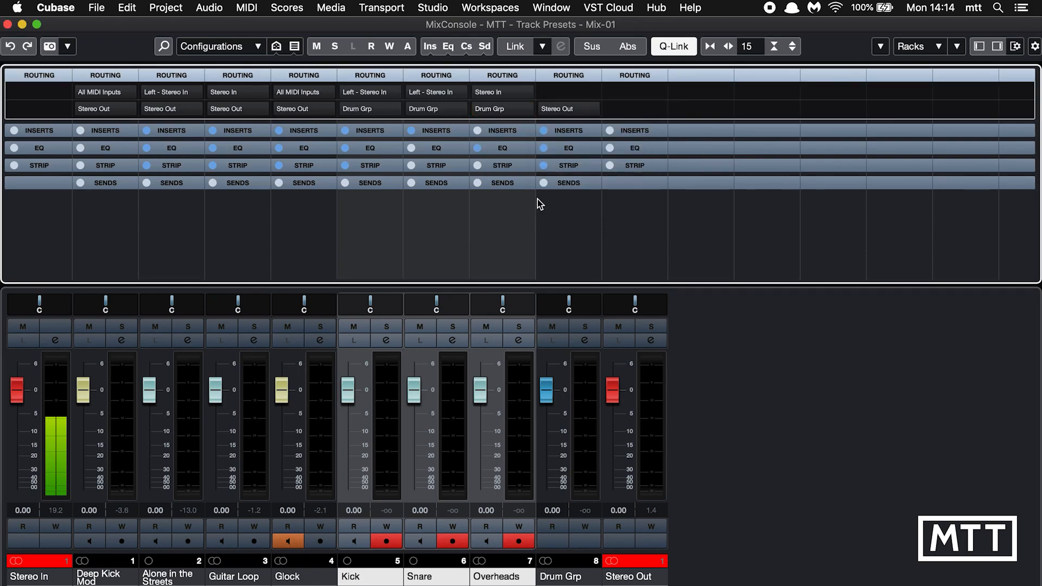
Step: Return to the project window, listen to the drum tracks with their reloaded presets and stop playback
key("F3")
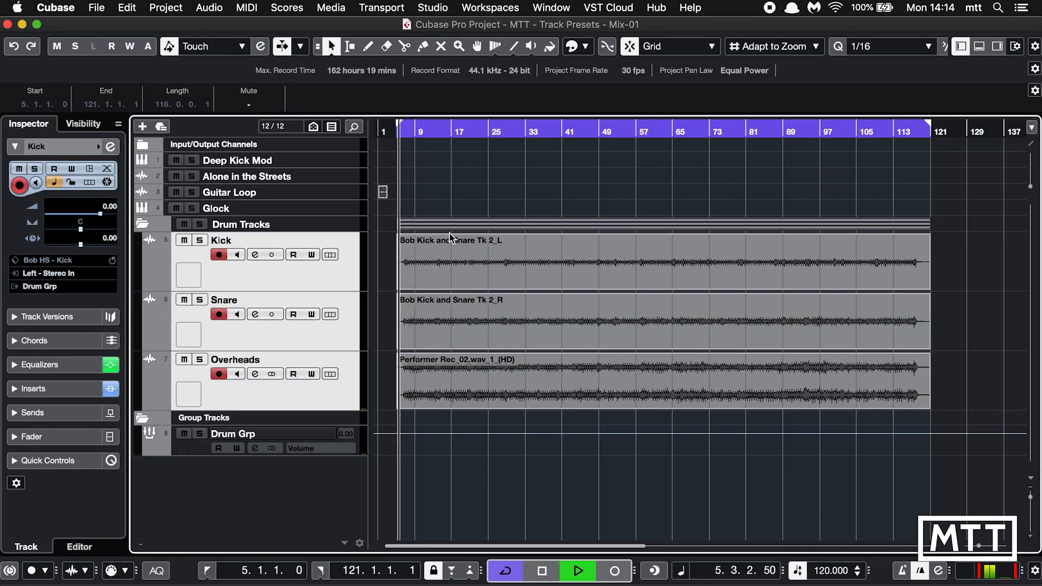
key("h")
key("h")
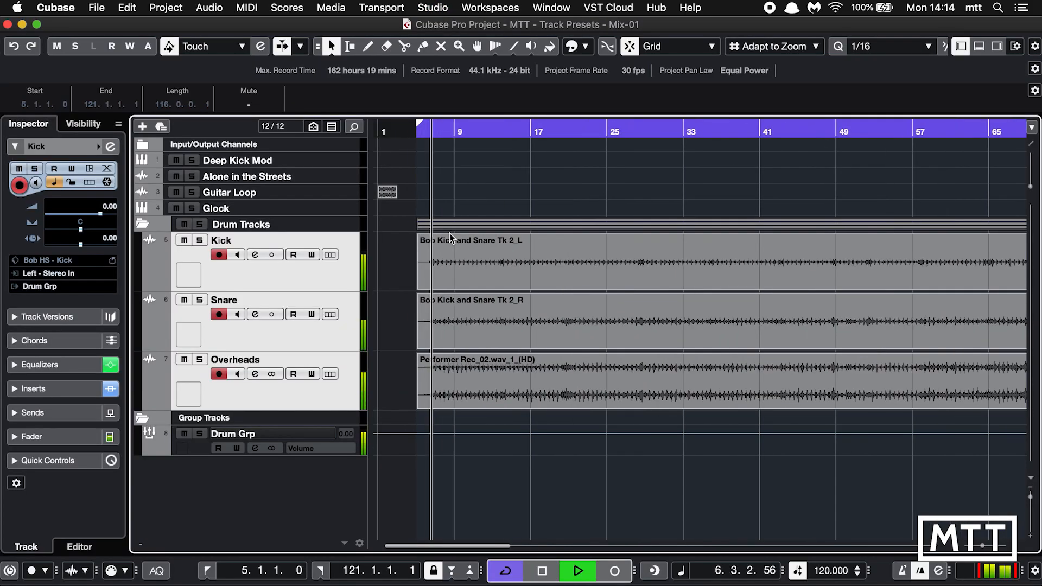
key("space")
key("g")
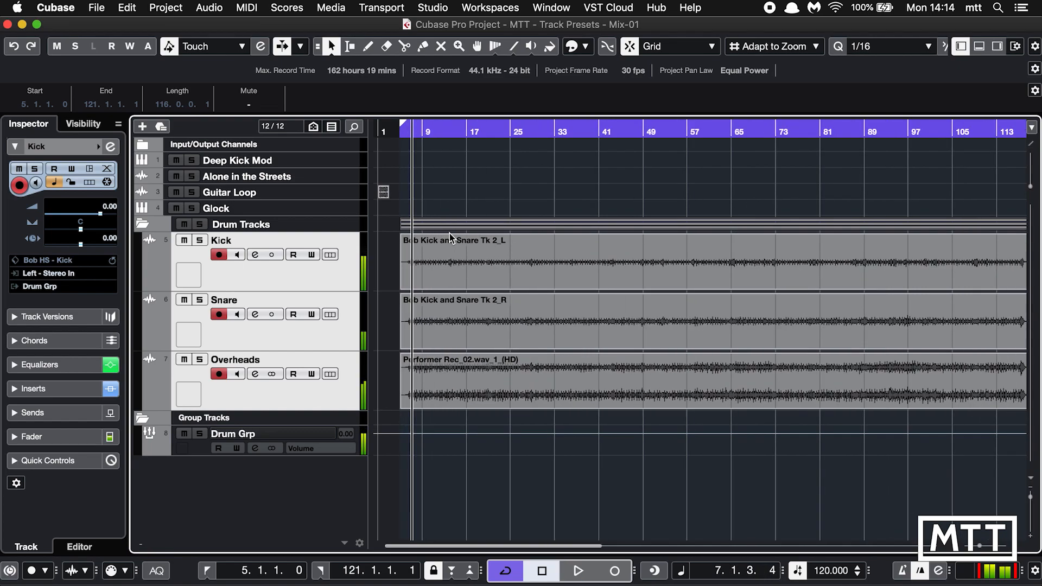